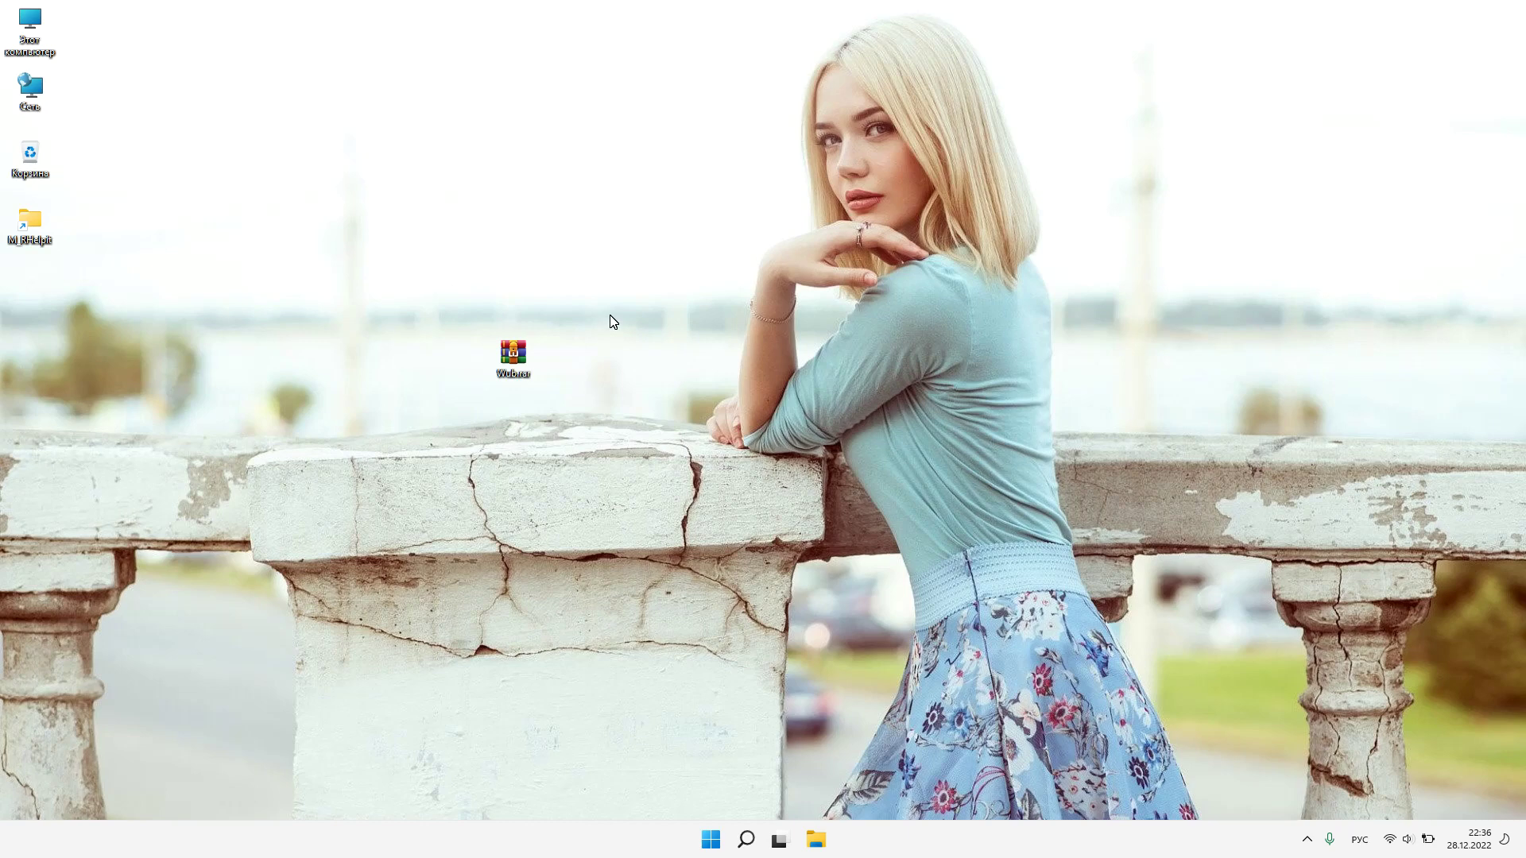
- Extract the Wub folder from Wub.rar to the SSD (C:) drive and close the archive
double_click(524, 360)
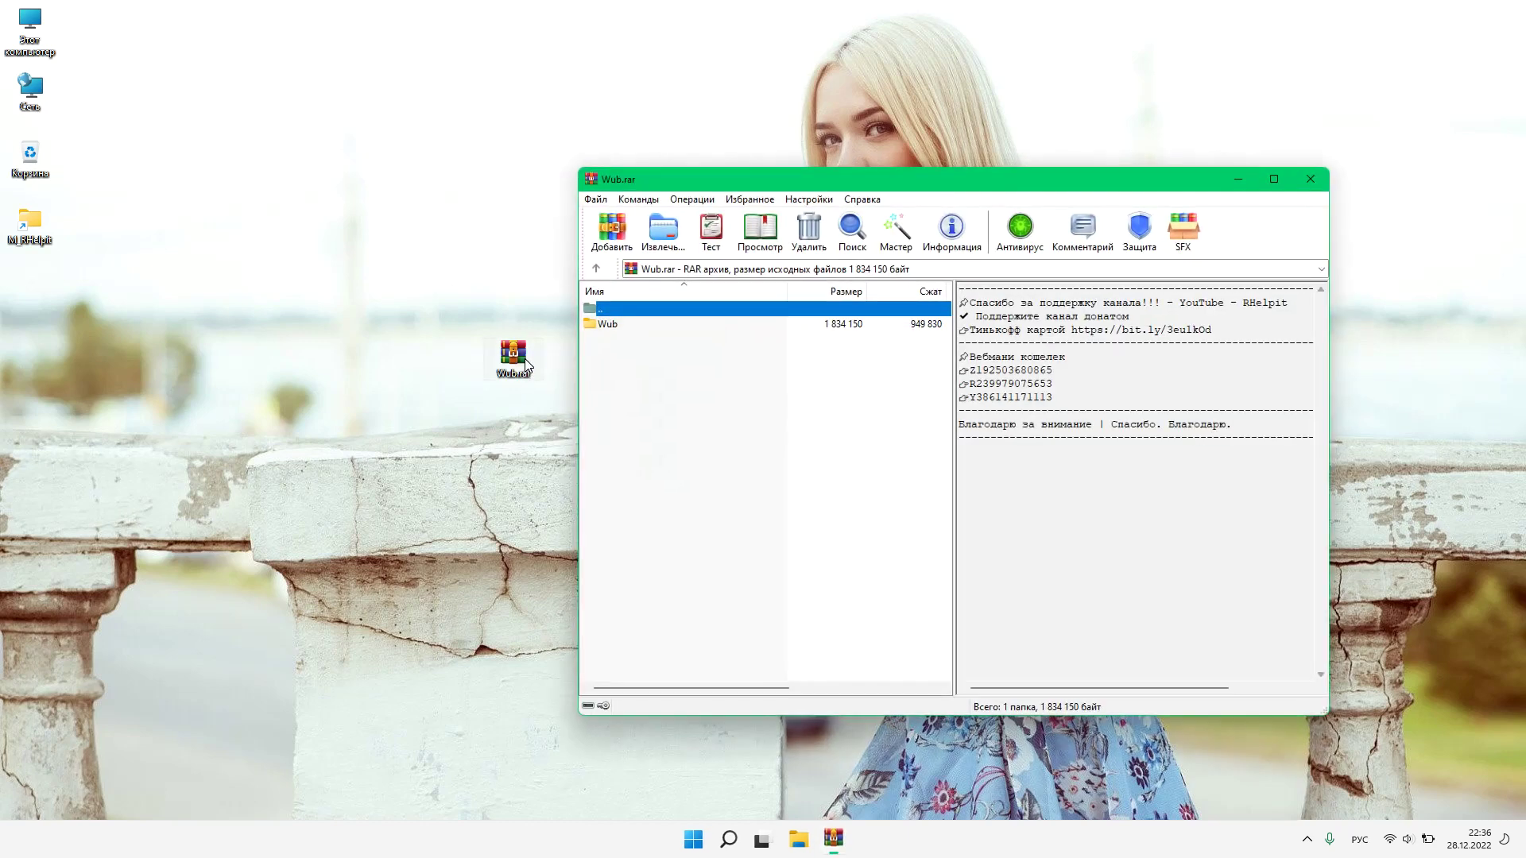
click(618, 328)
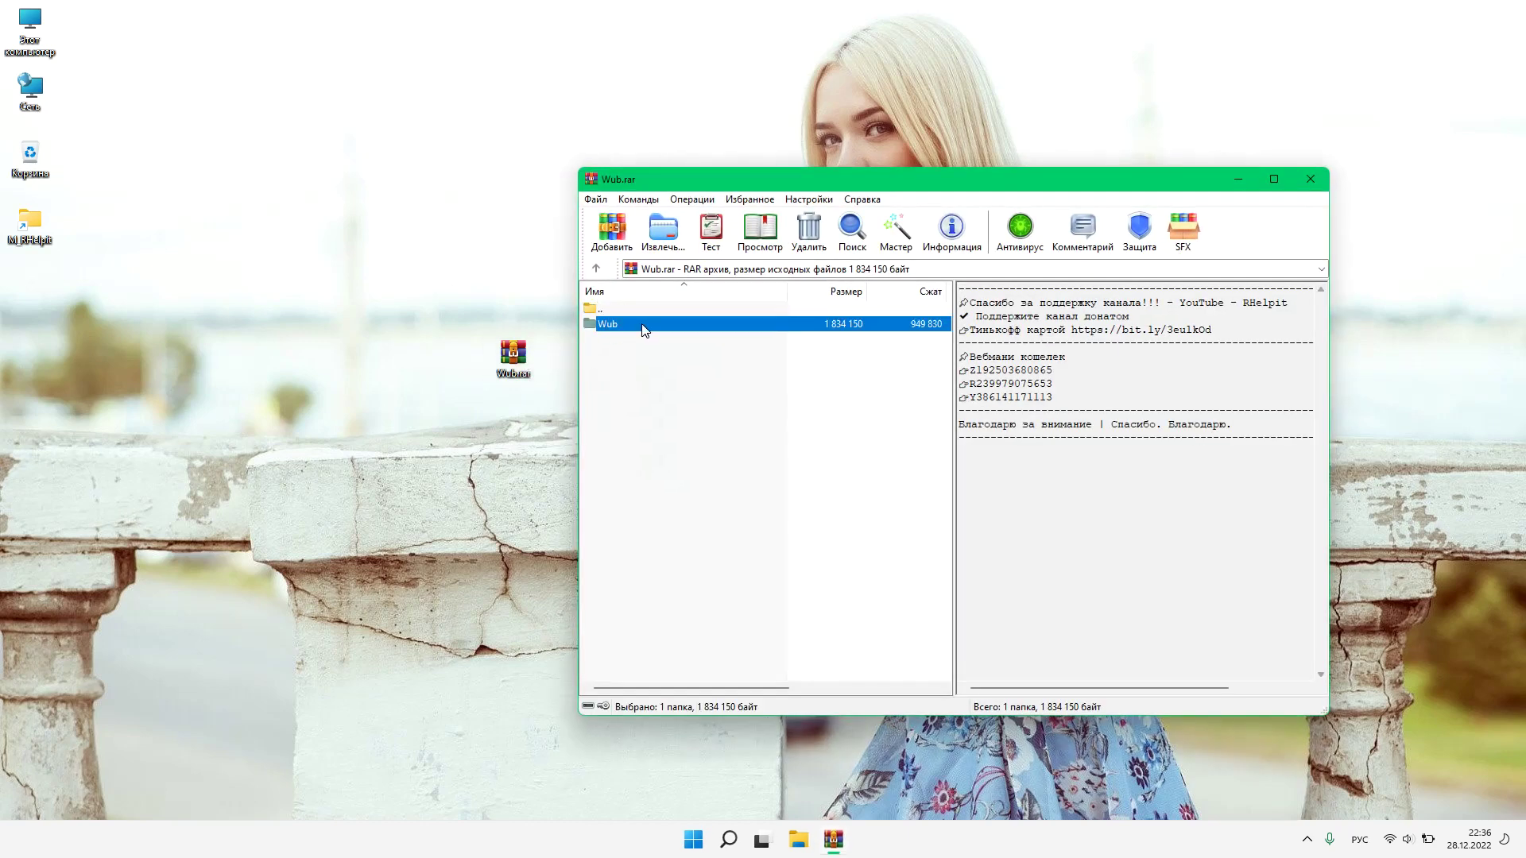
double_click(647, 326)
double_click(628, 310)
click(662, 230)
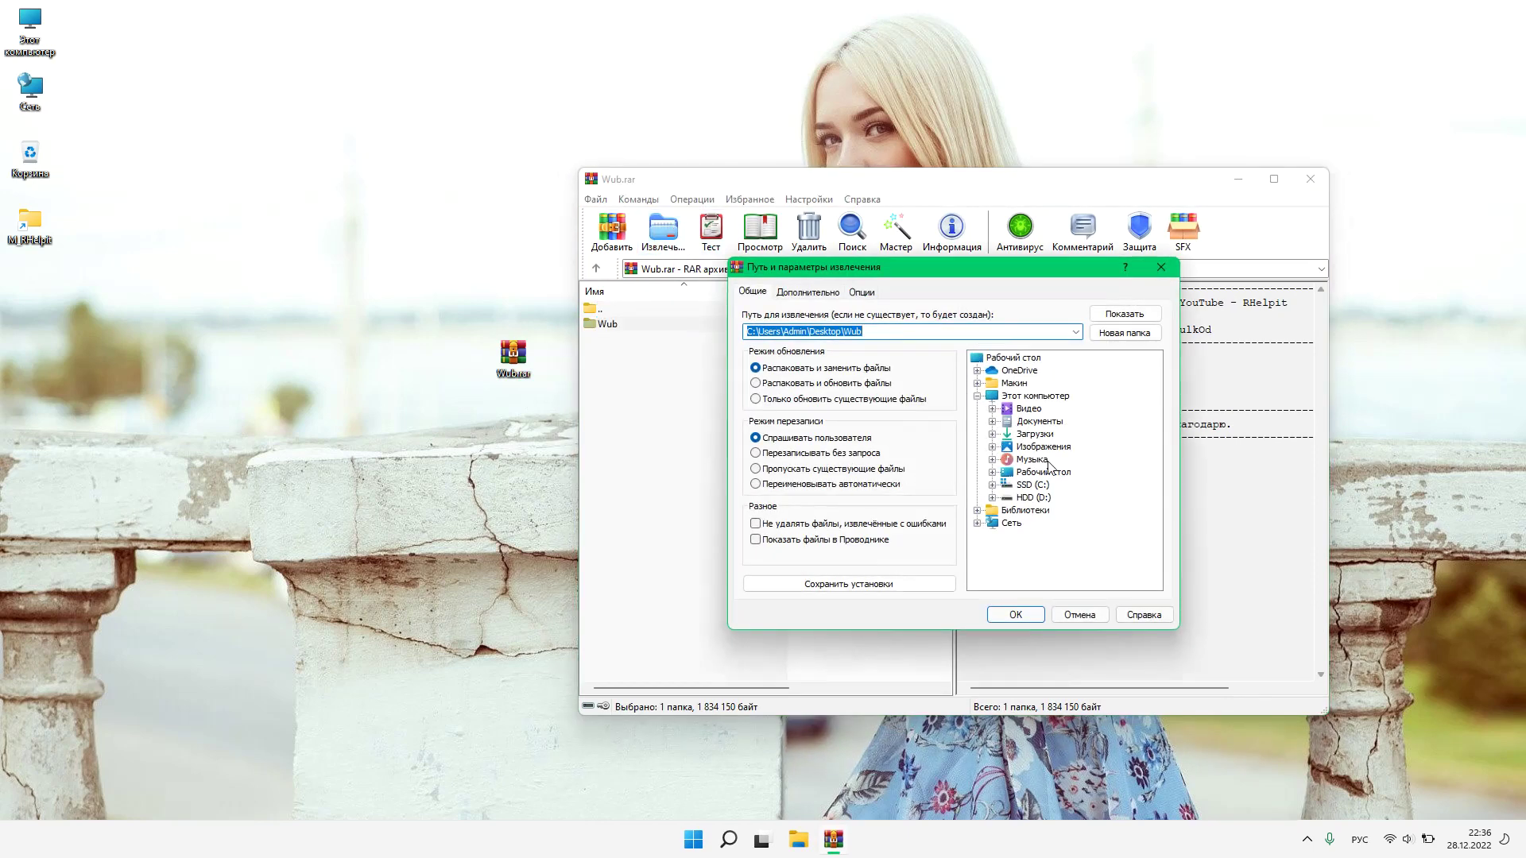
click(1033, 485)
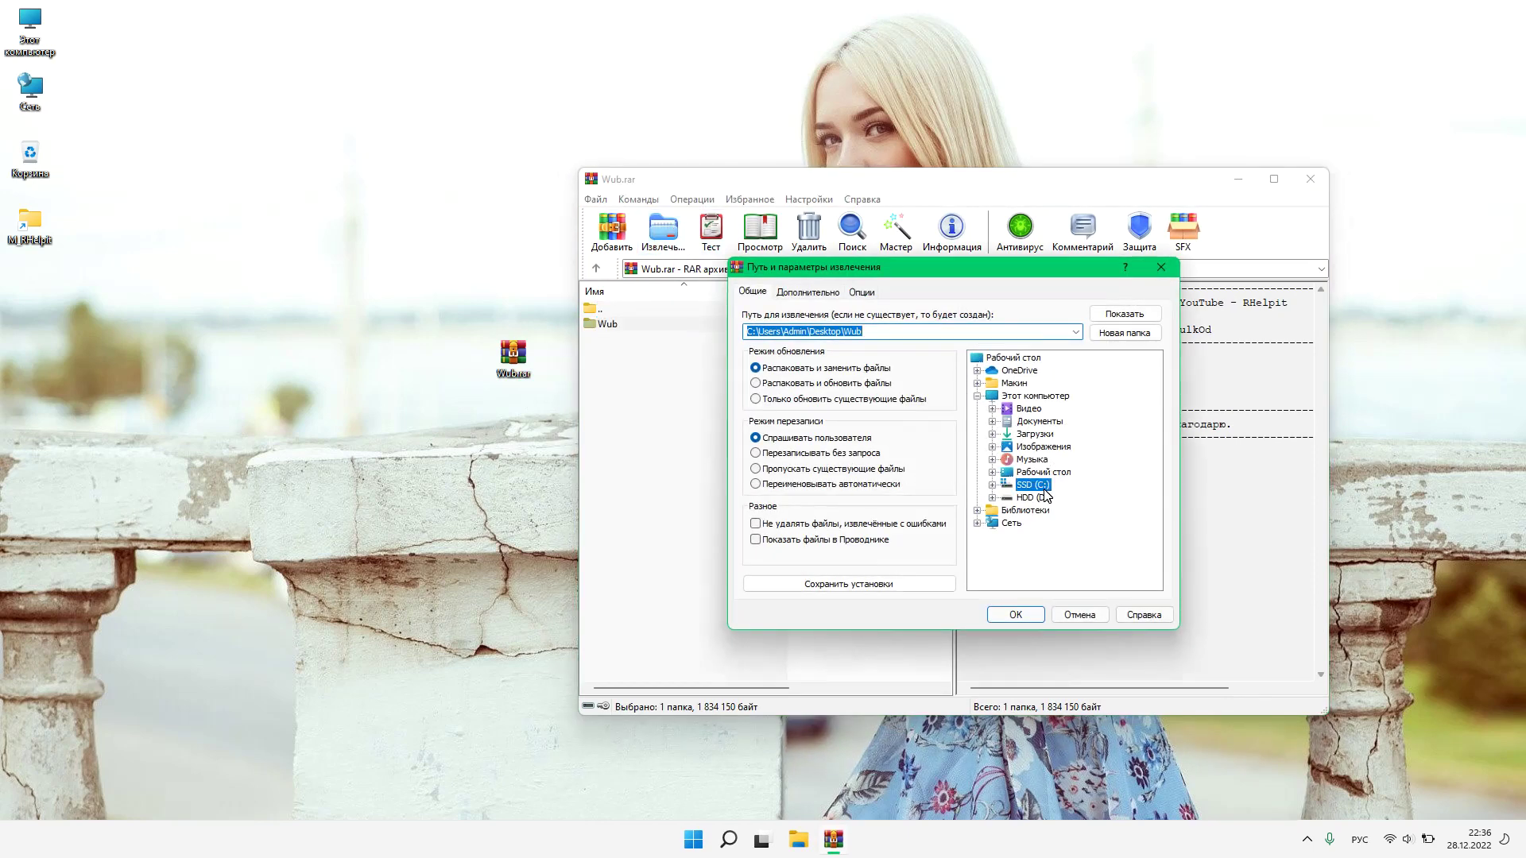
click(1016, 614)
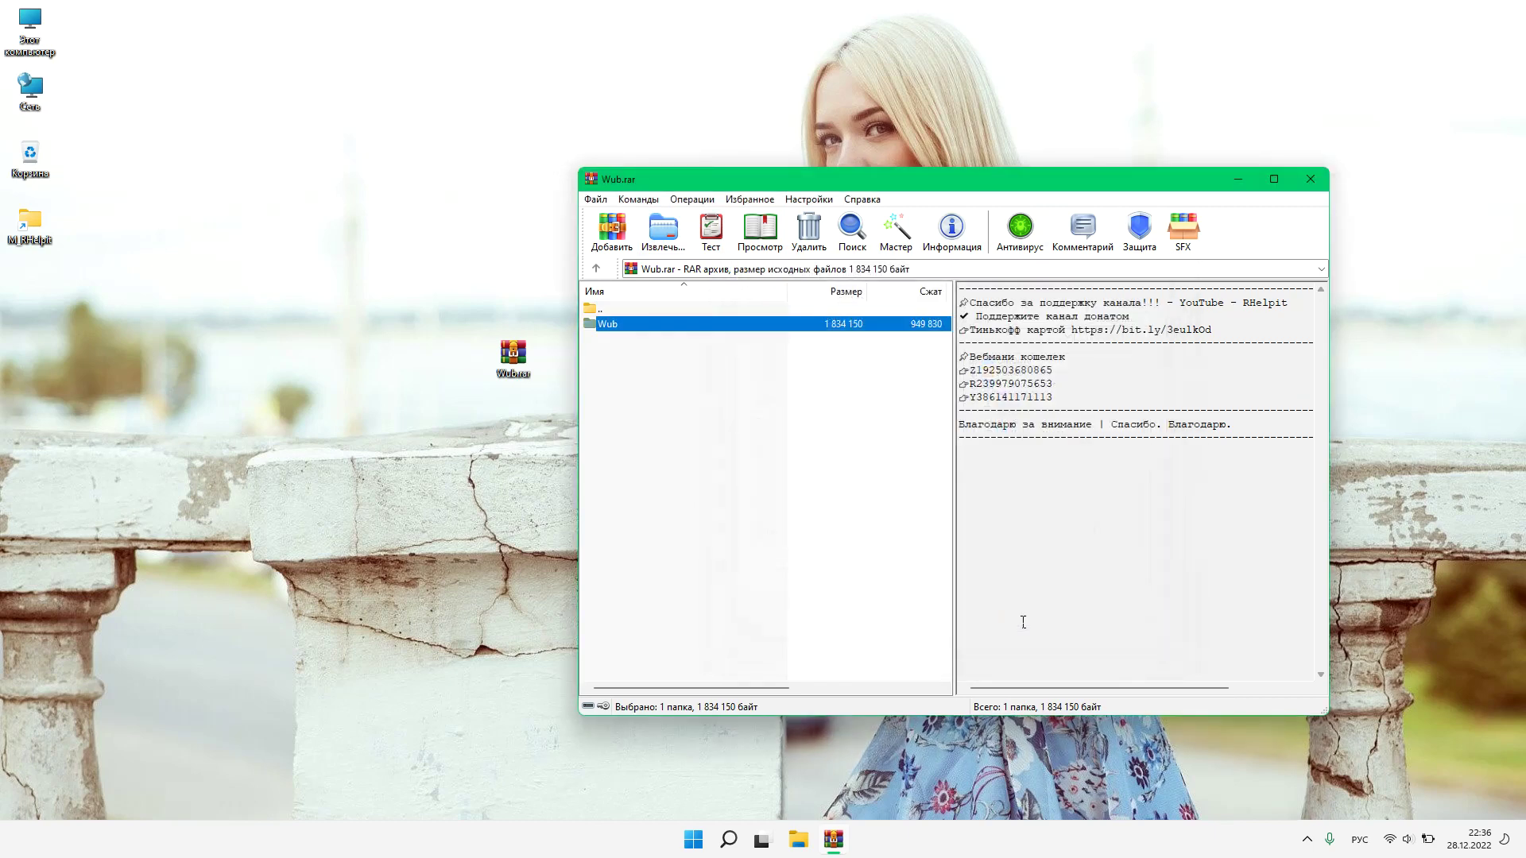
click(1310, 178)
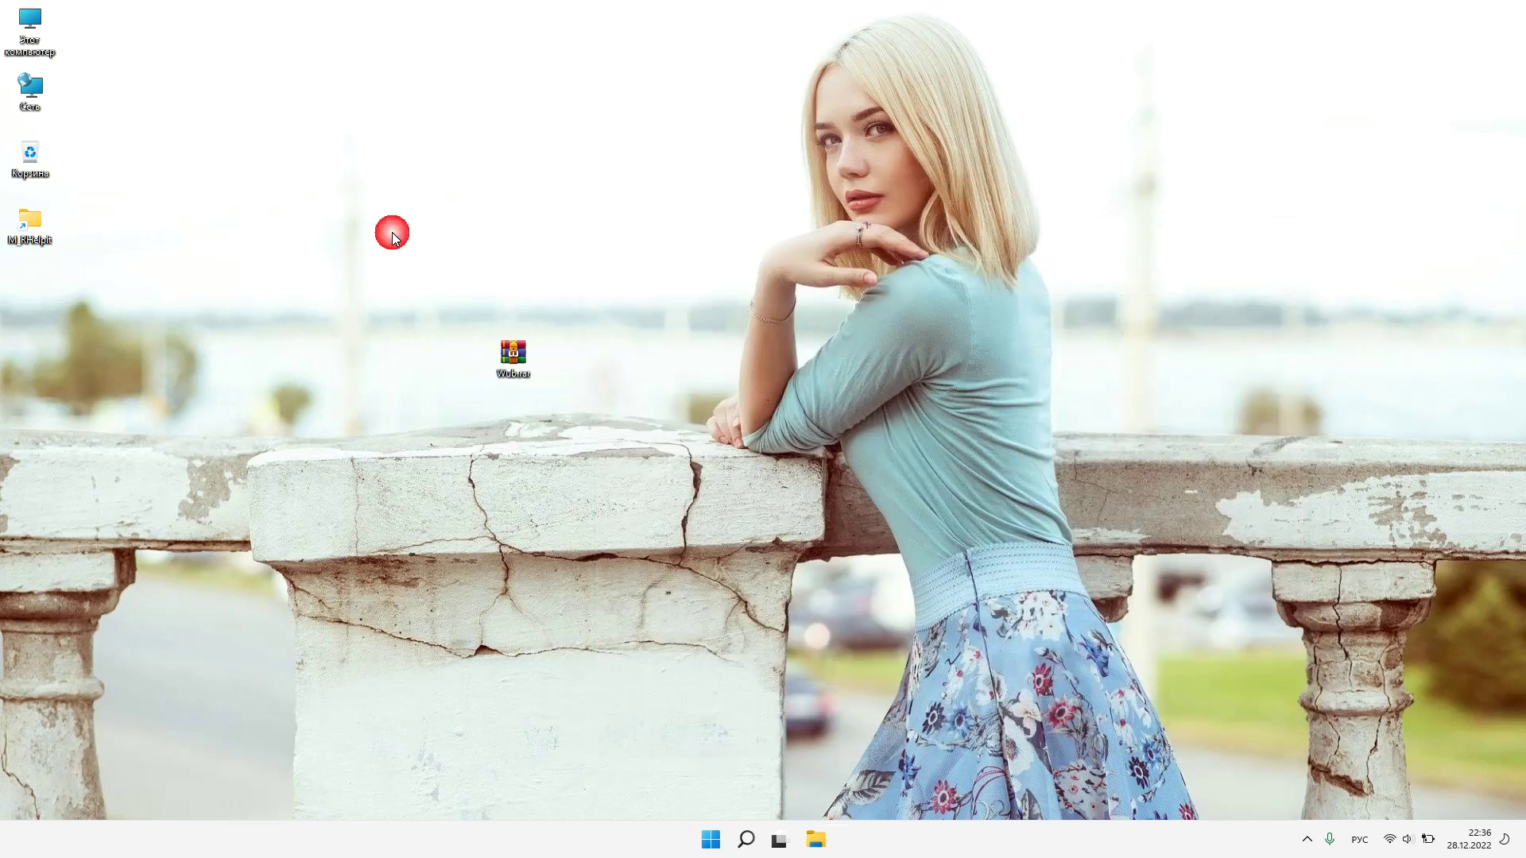
- Open the Wub folder on the SSD (C:) drive and run Wub_x64.exe
double_click(36, 28)
click(853, 469)
double_click(853, 469)
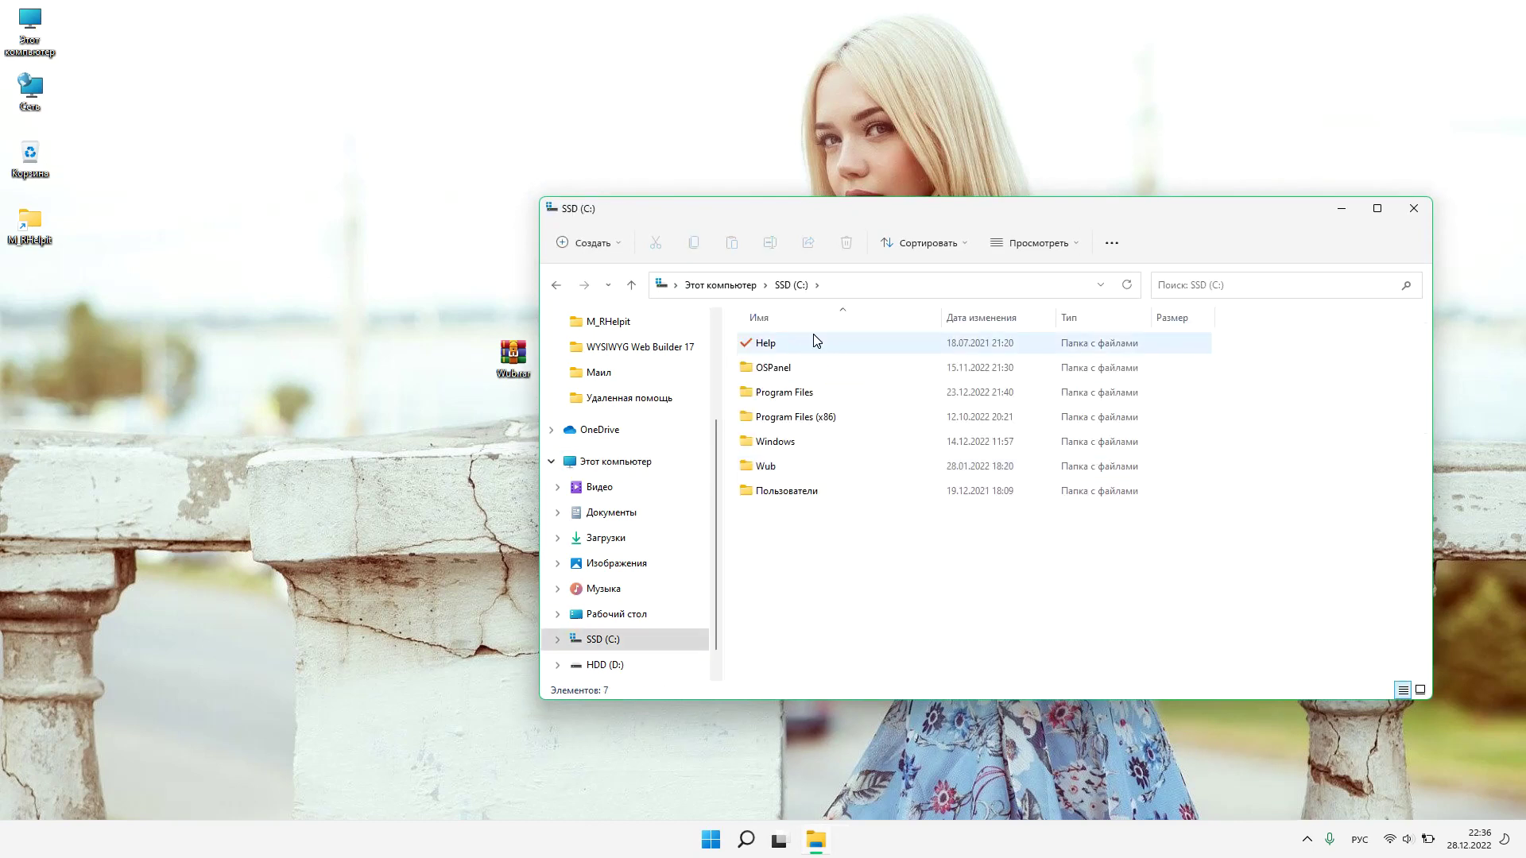
double_click(799, 469)
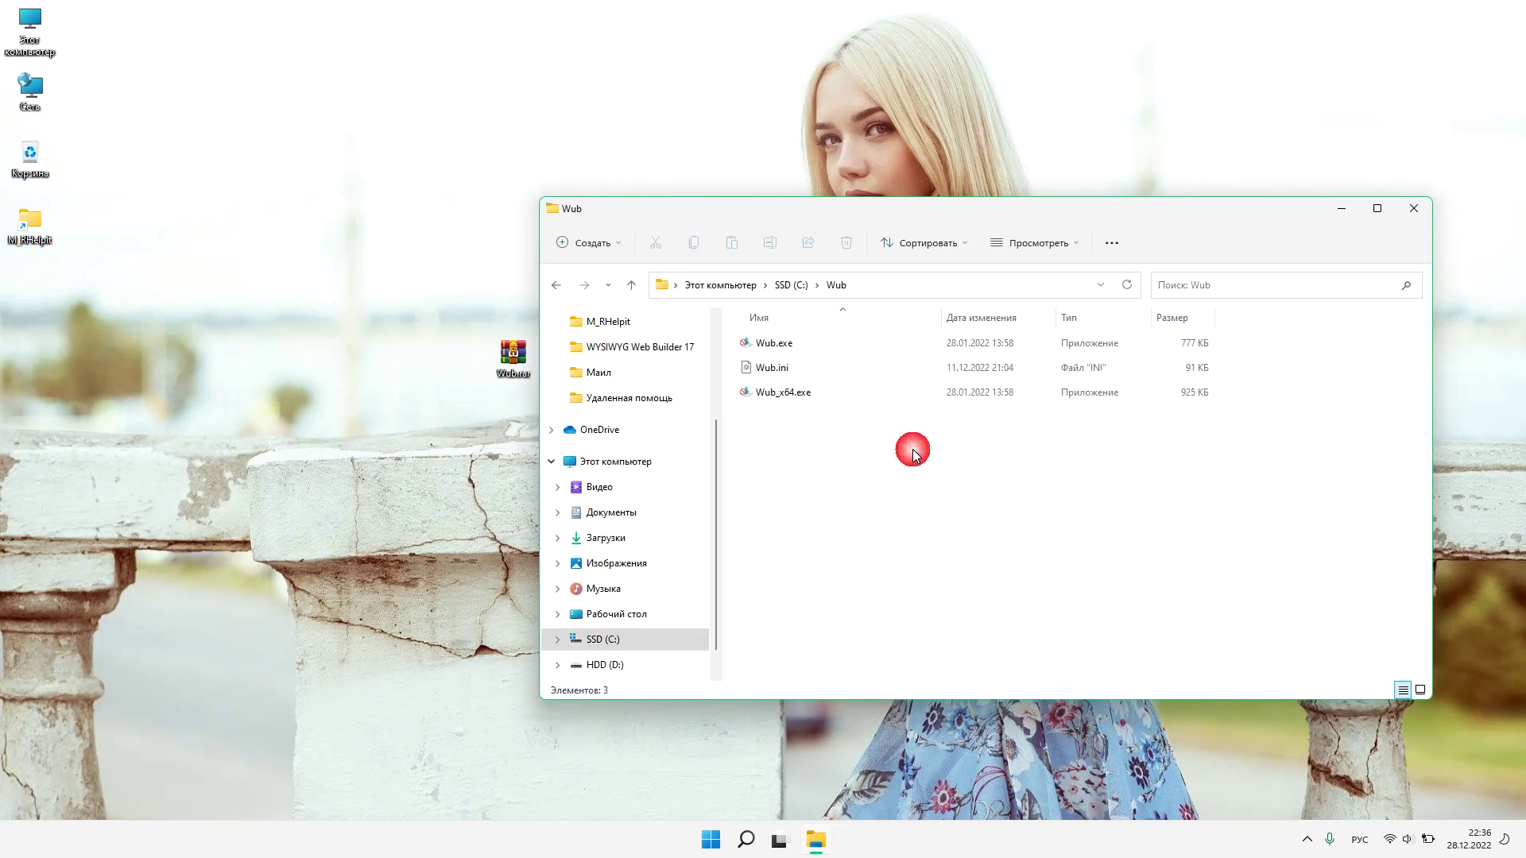
double_click(805, 394)
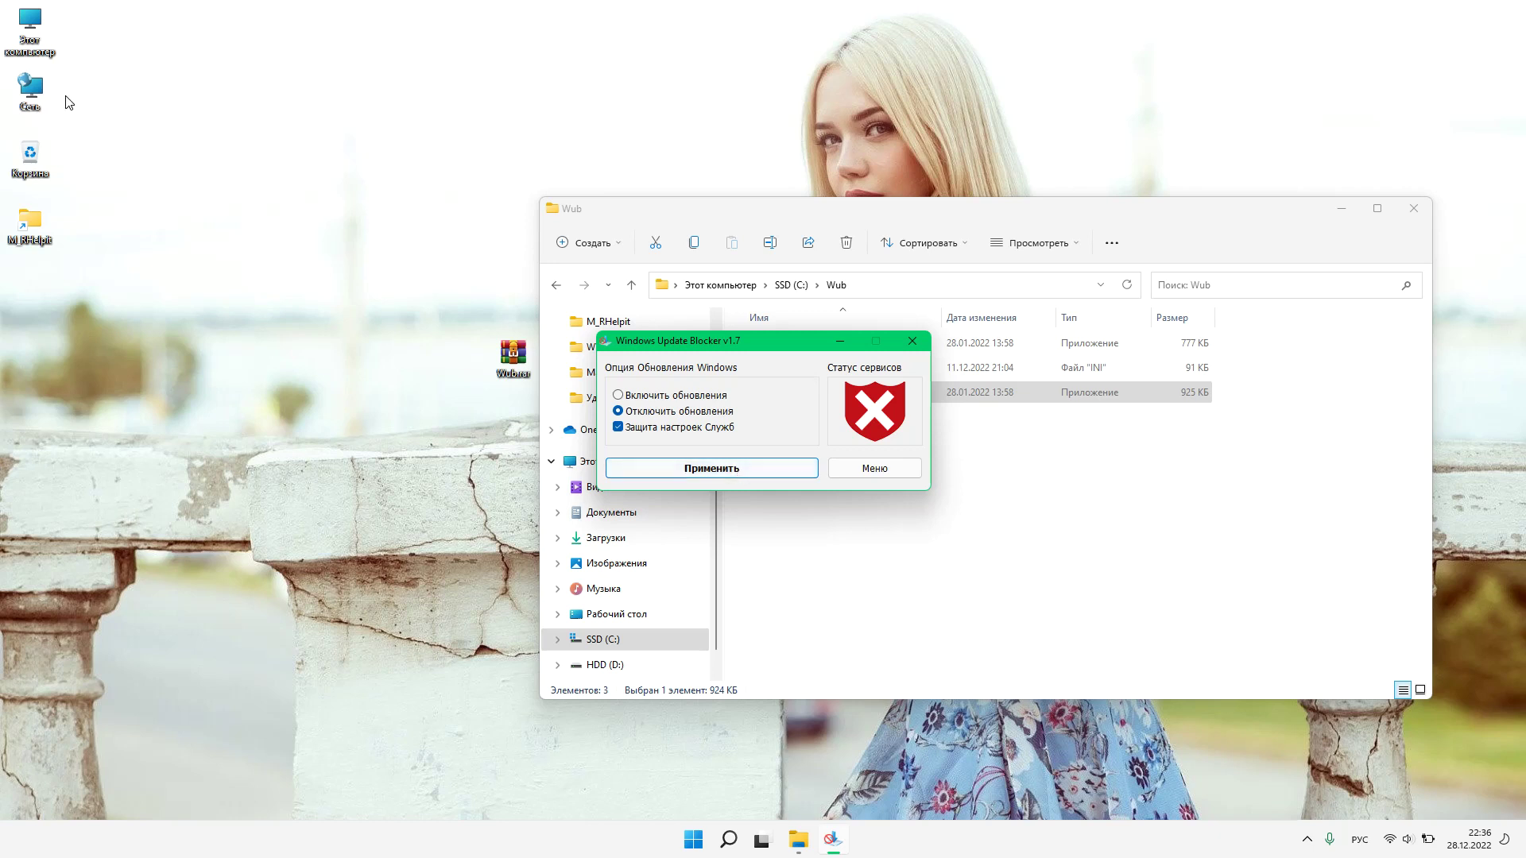
- Open Computer Management for this PC and show its Services list in a maximized window
right_click(19, 31)
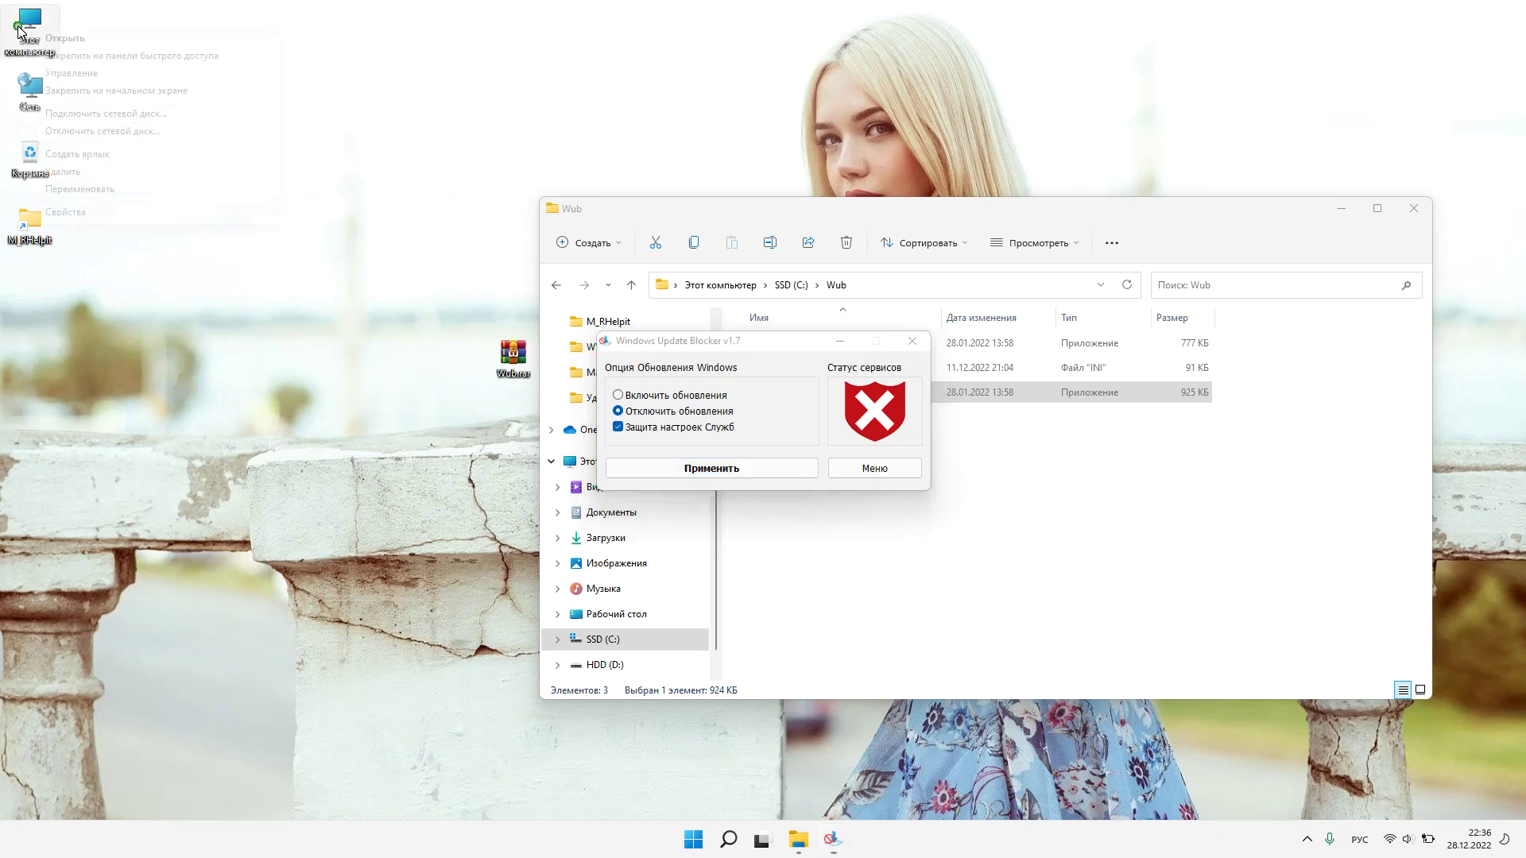
click(172, 75)
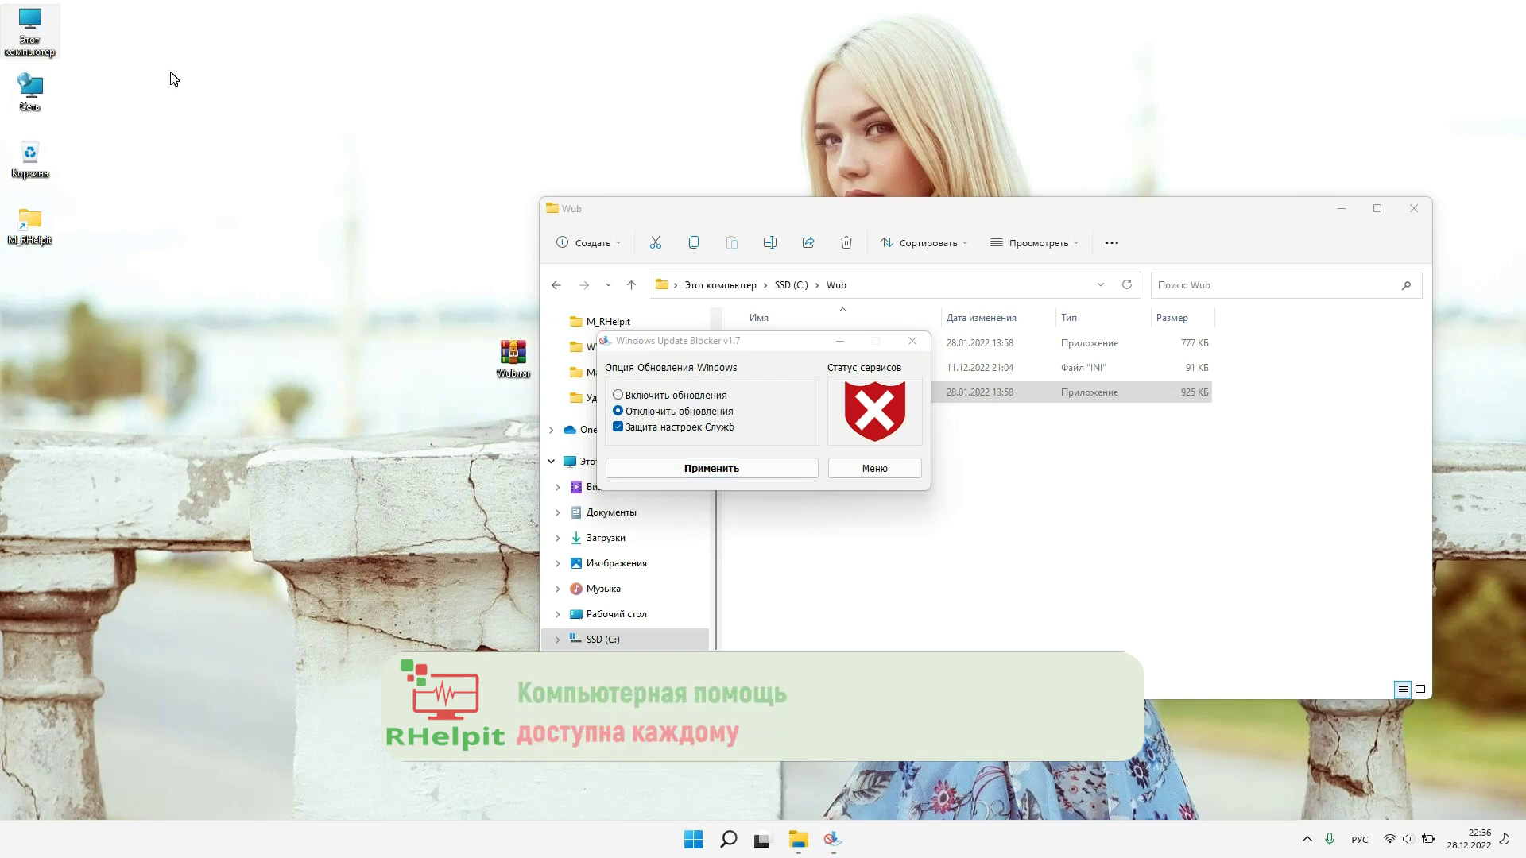
double_click(143, 232)
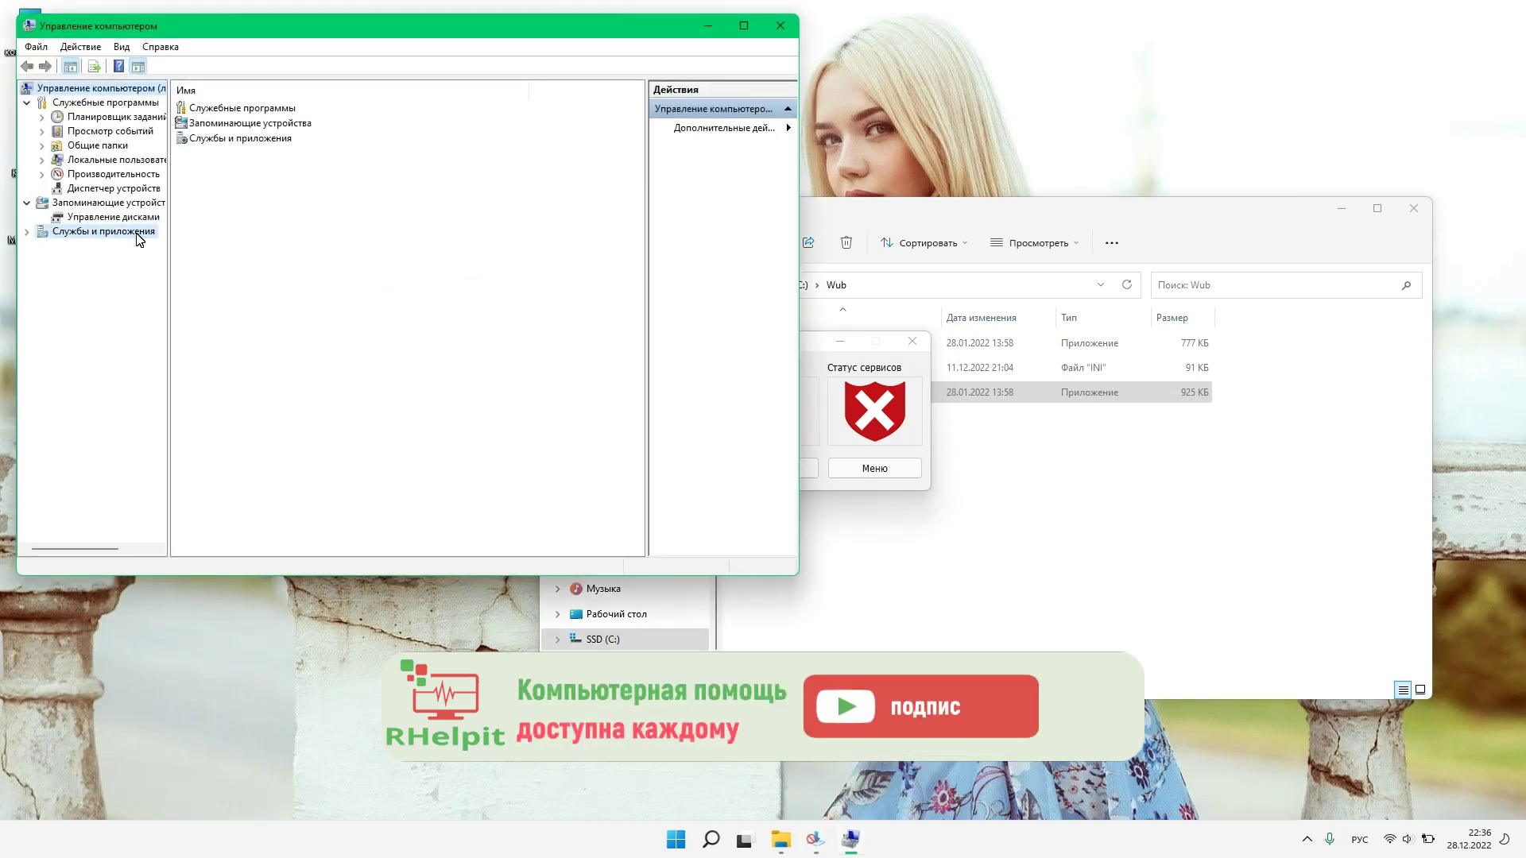
click(104, 248)
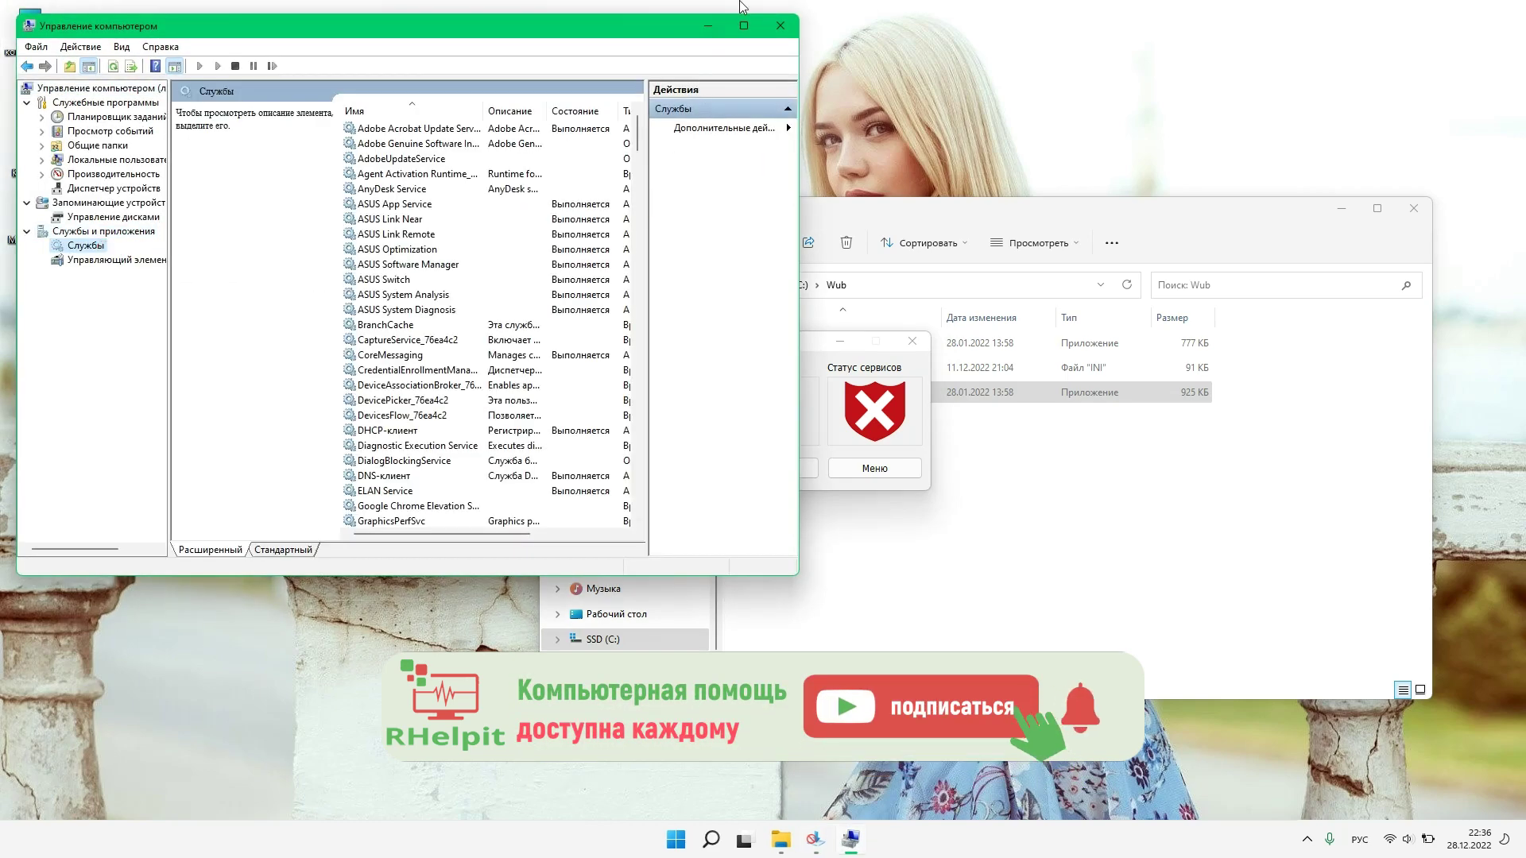
click(744, 25)
- Widen the services list's name column and open the properties of the Центр обновления Windows service
click(667, 470)
scroll(660, 453, down, 20)
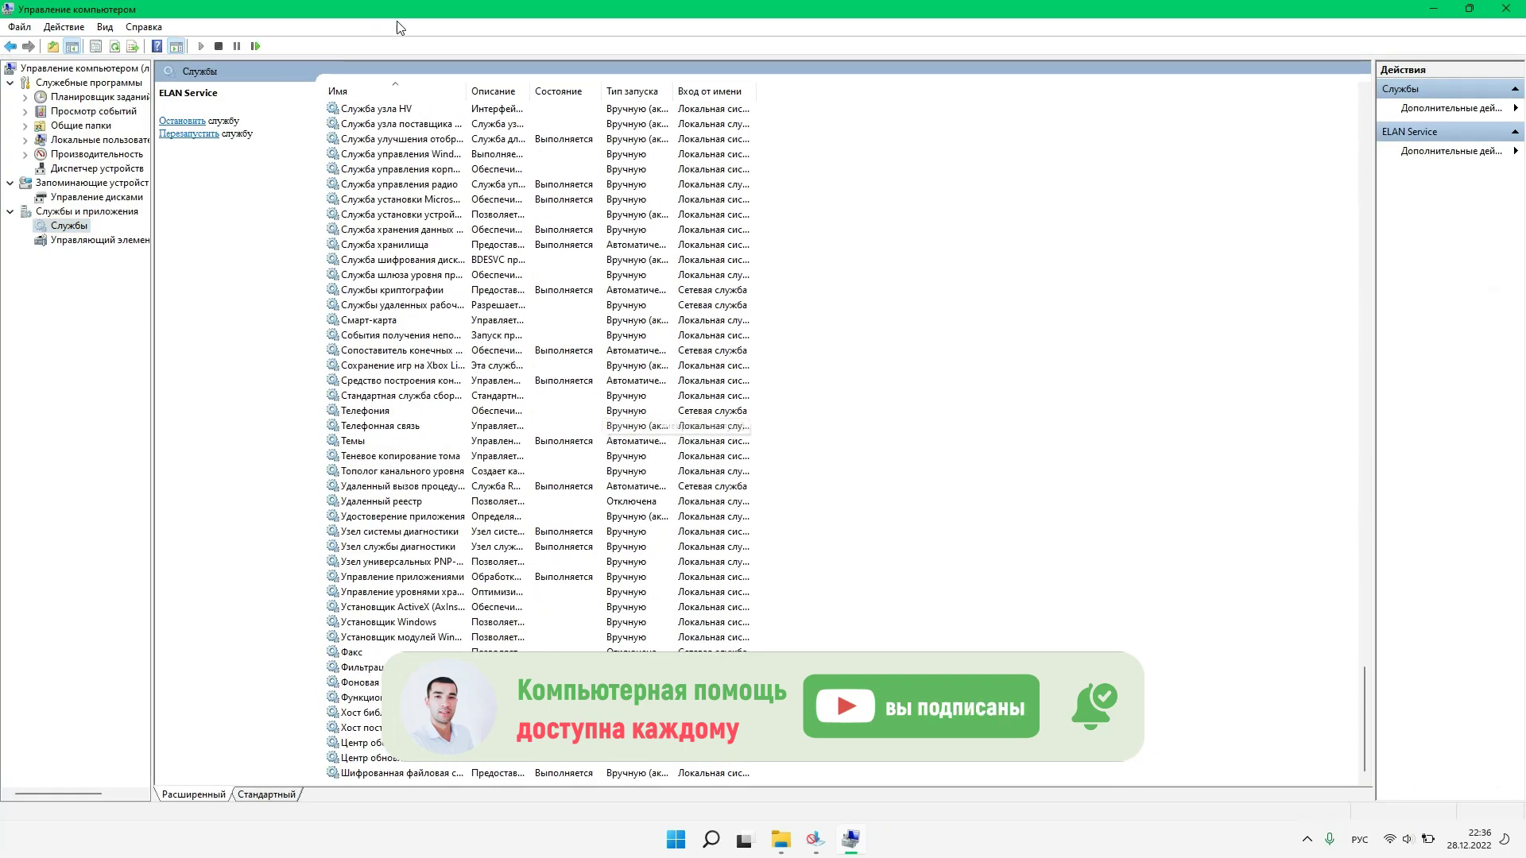
drag(475, 95, 720, 94)
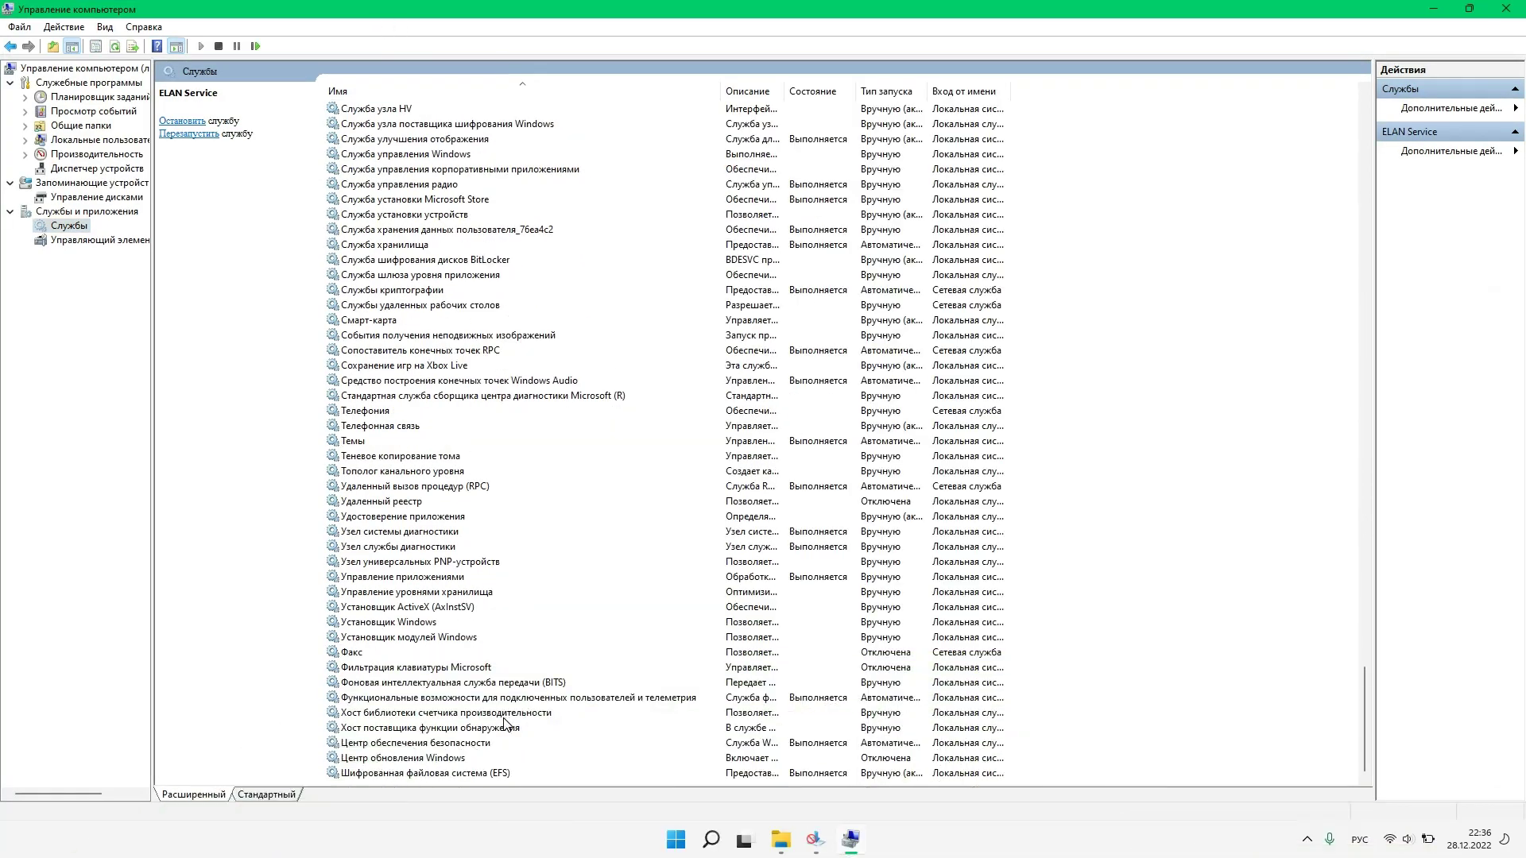
click(498, 728)
double_click(464, 757)
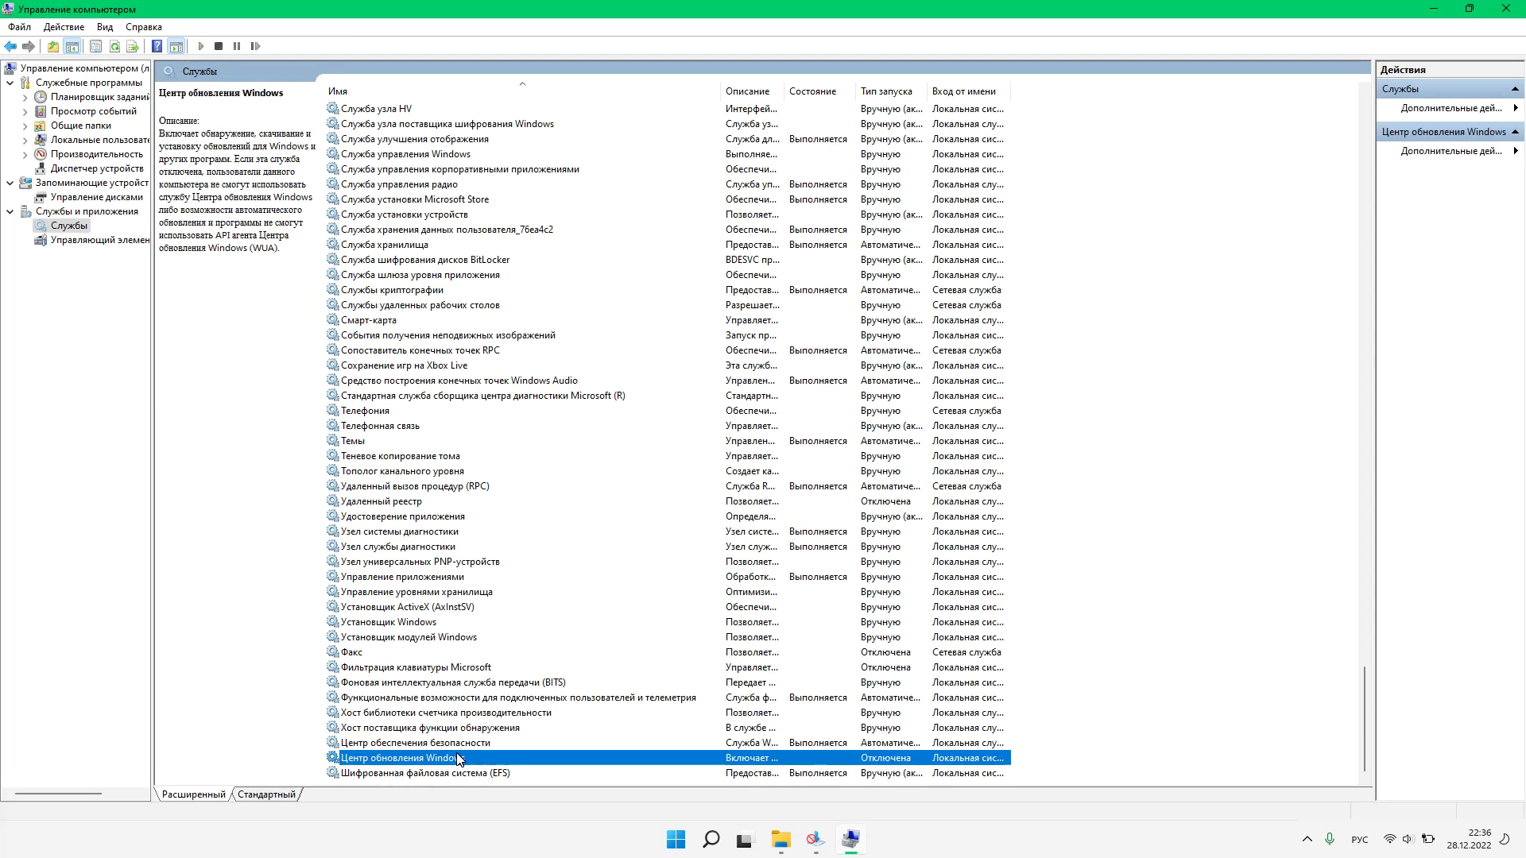
- Try to set the Центр обновления Windows service's startup type to Автоматически
click(766, 414)
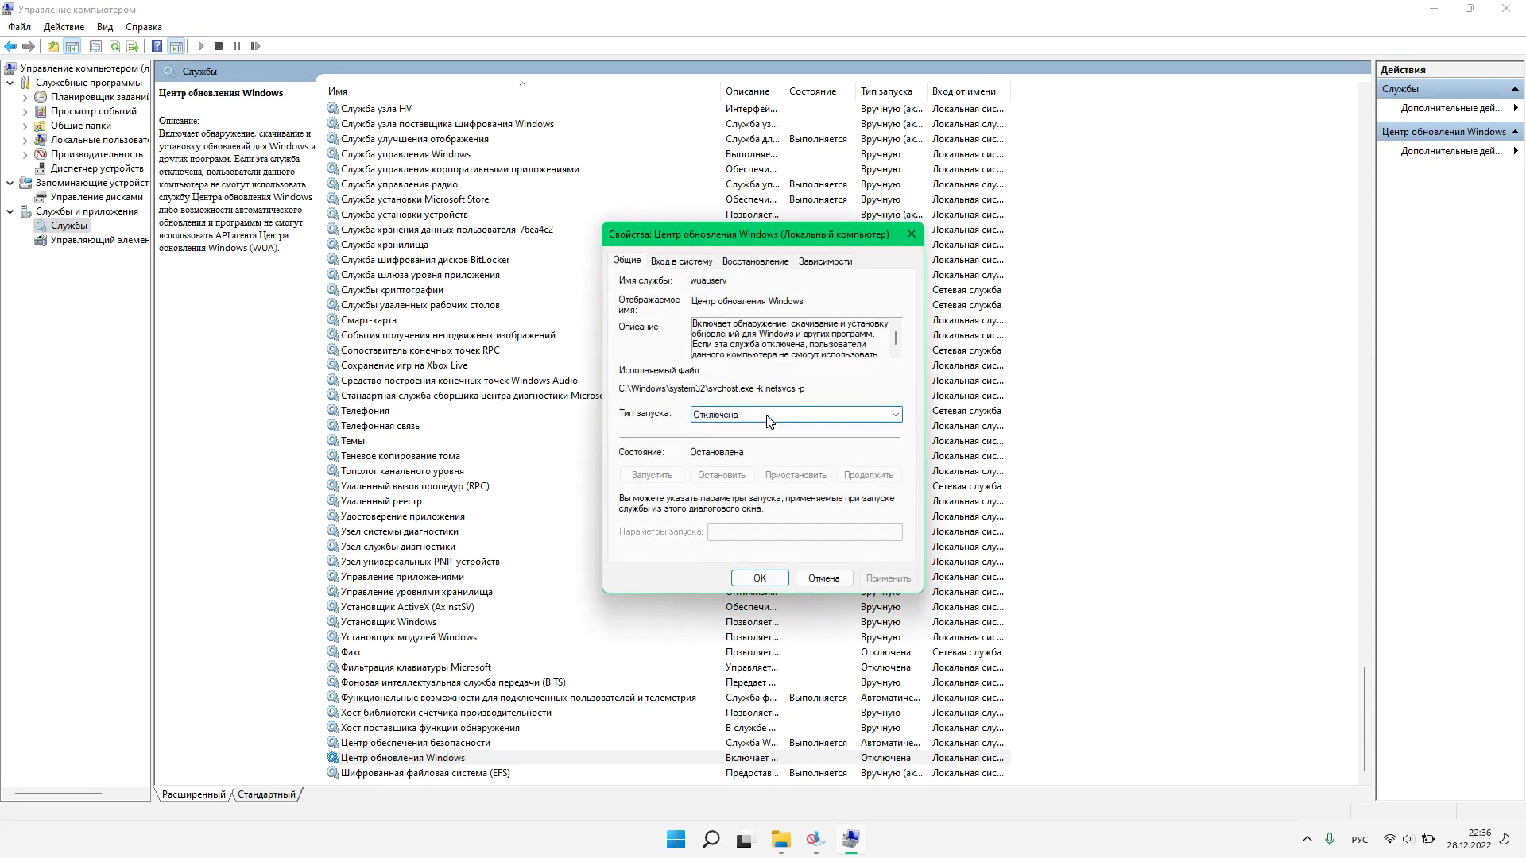
click(767, 439)
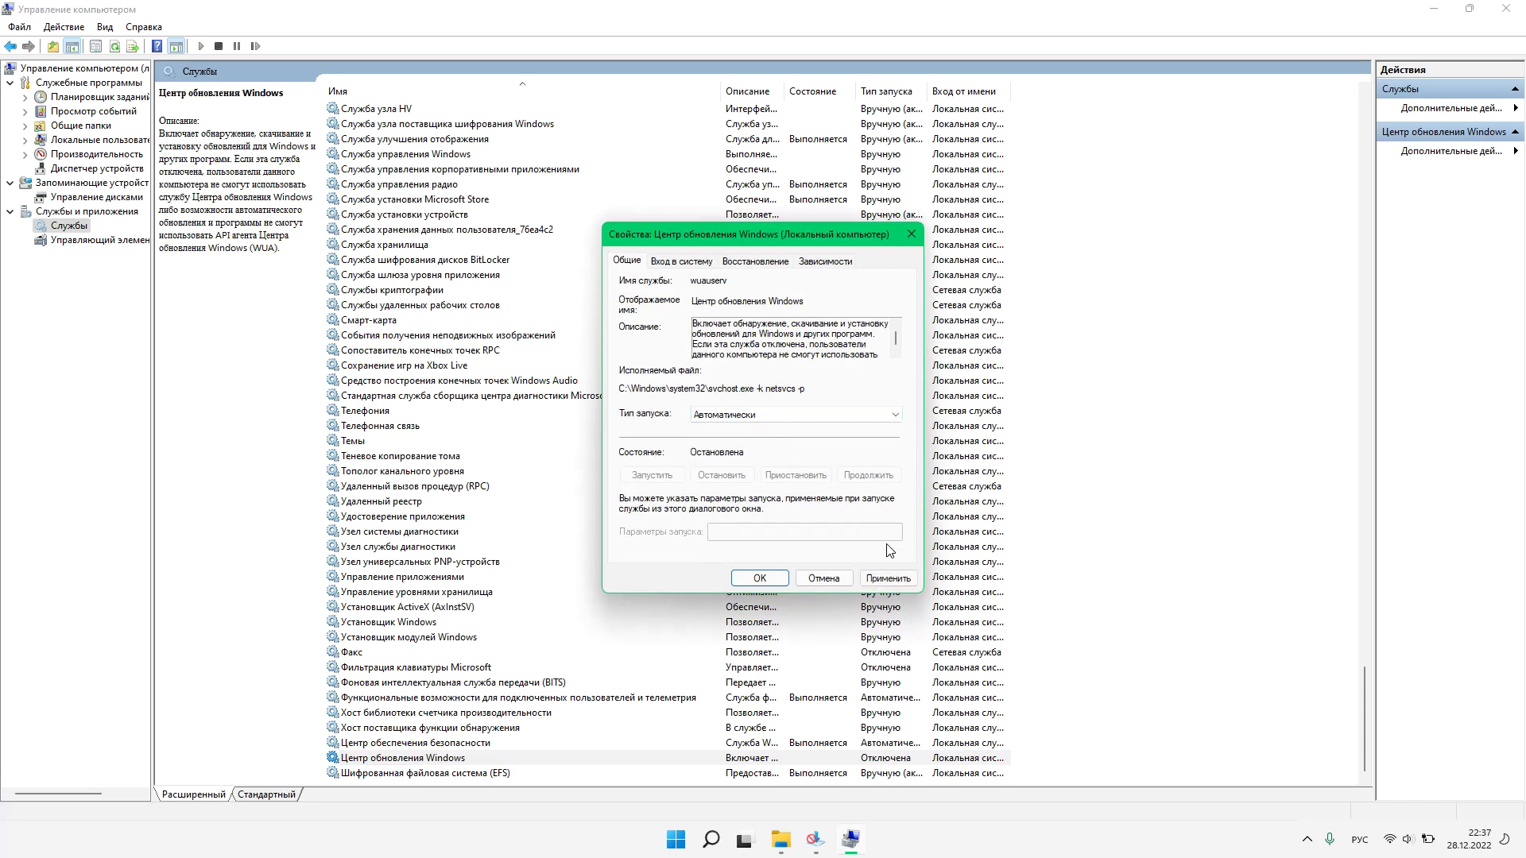
click(892, 585)
click(816, 474)
- Switch to Windows Update Blocker and apply the Включить обновления option
click(815, 840)
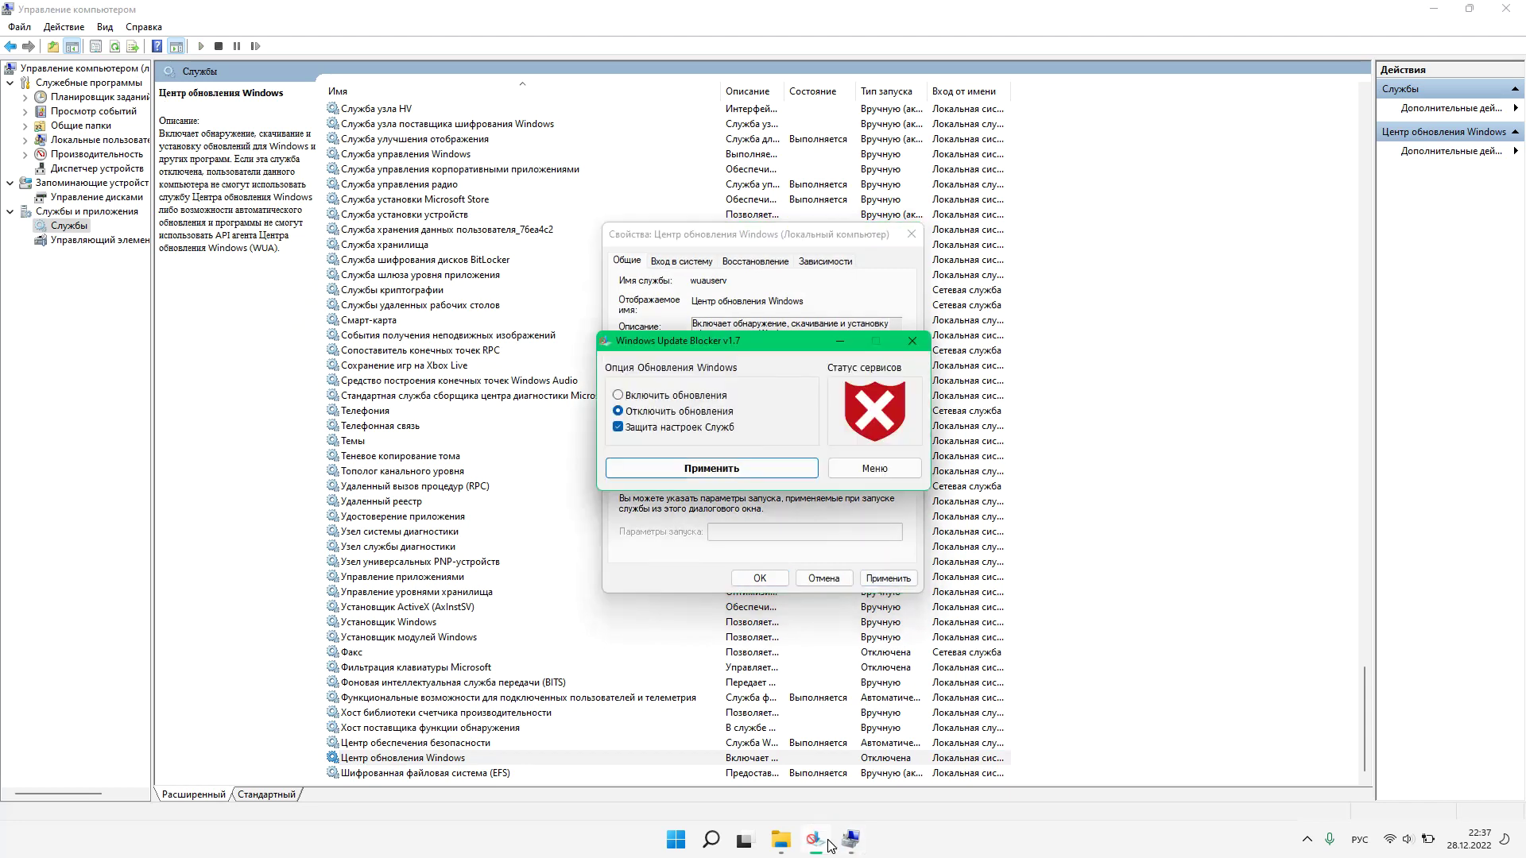
click(702, 429)
click(686, 395)
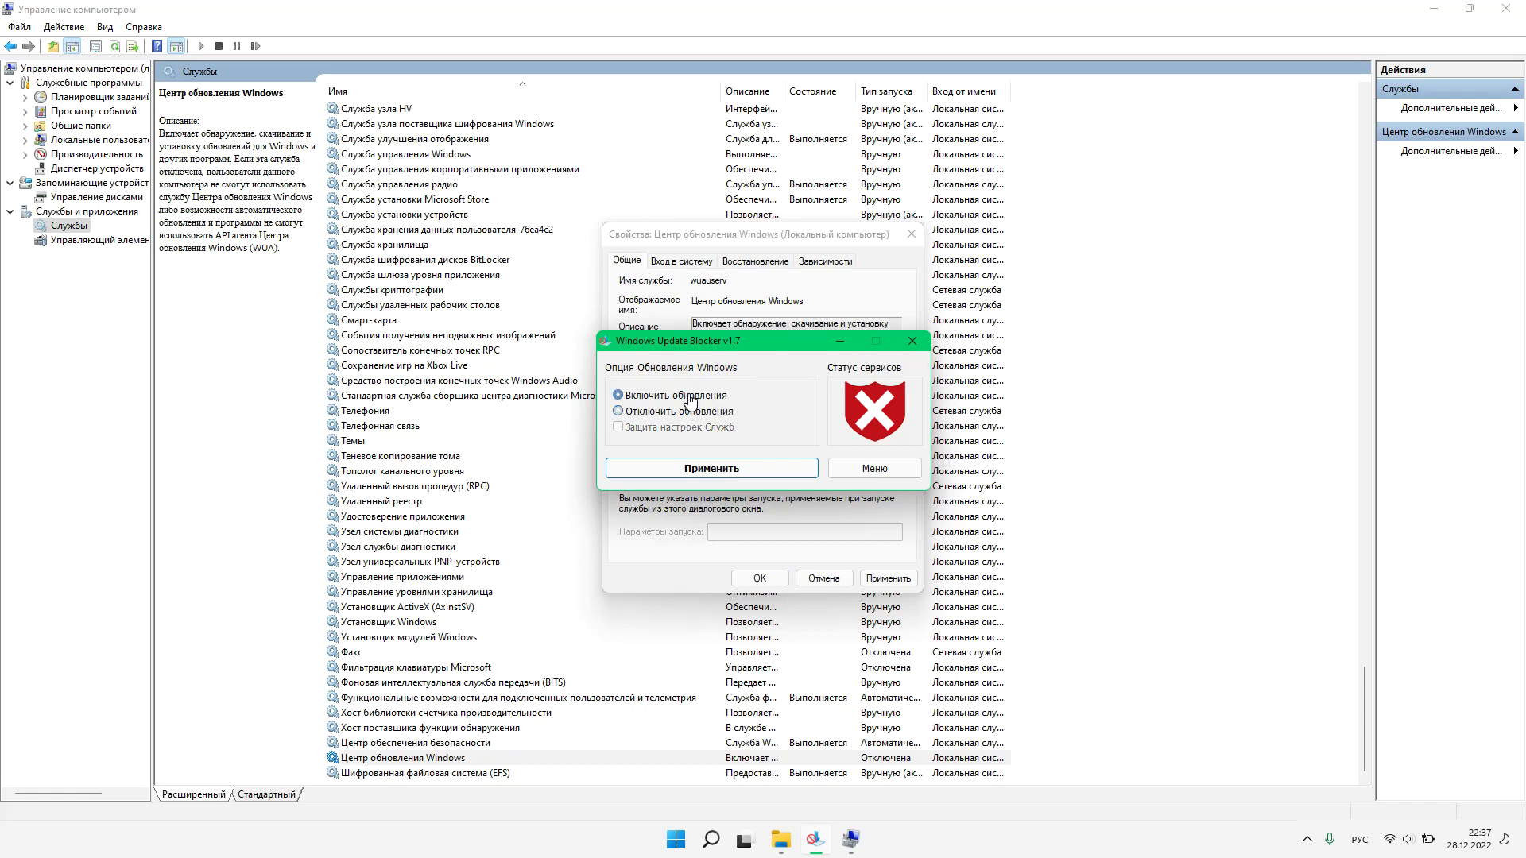
click(750, 473)
- Return to the Центр обновления Windows service properties, apply the Автоматически startup type and close the dialog
click(804, 701)
double_click(753, 755)
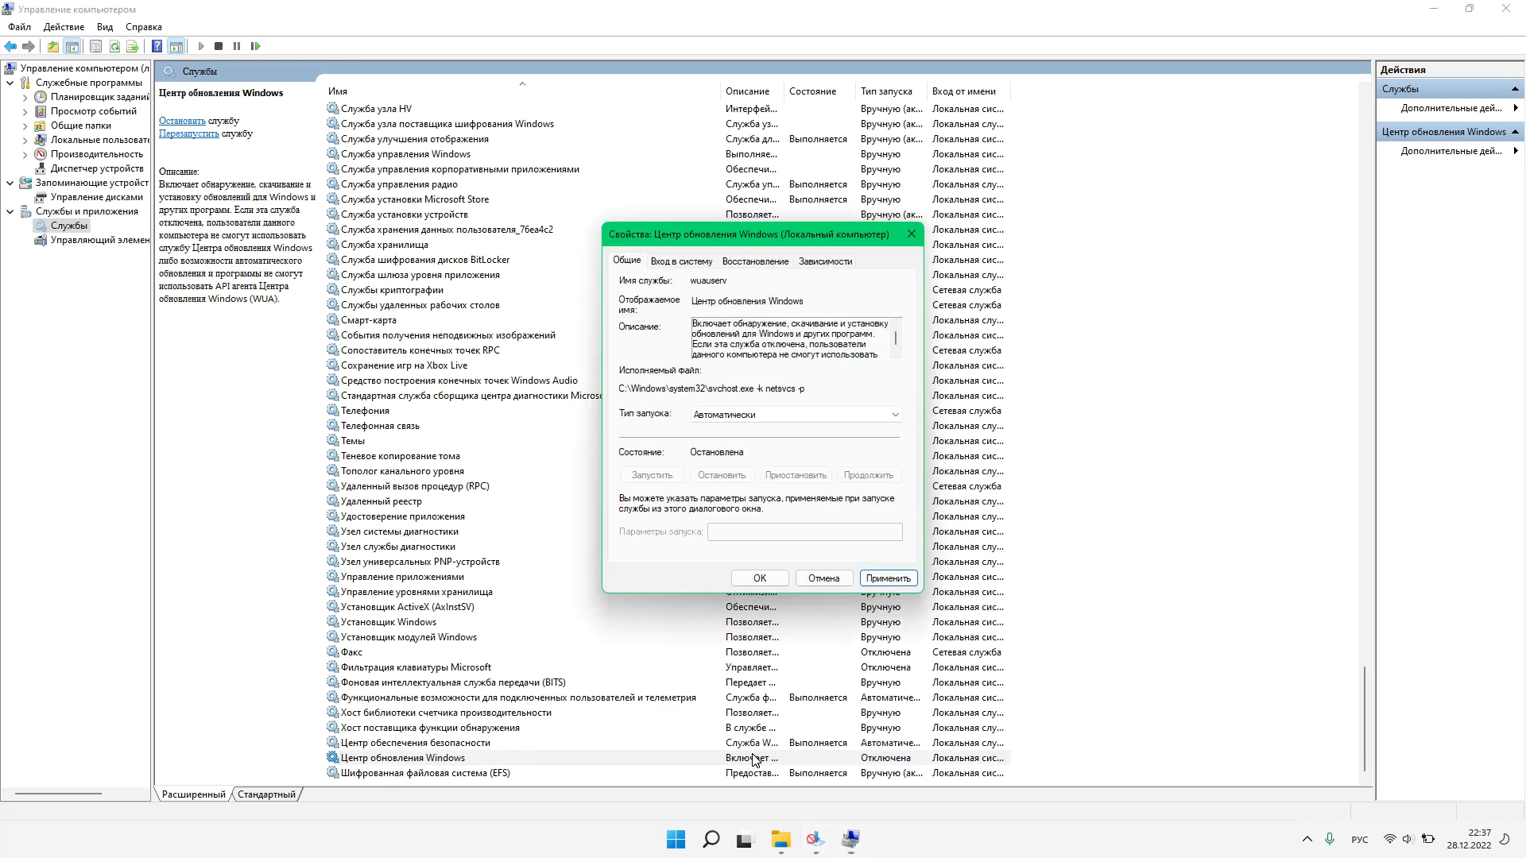
click(881, 578)
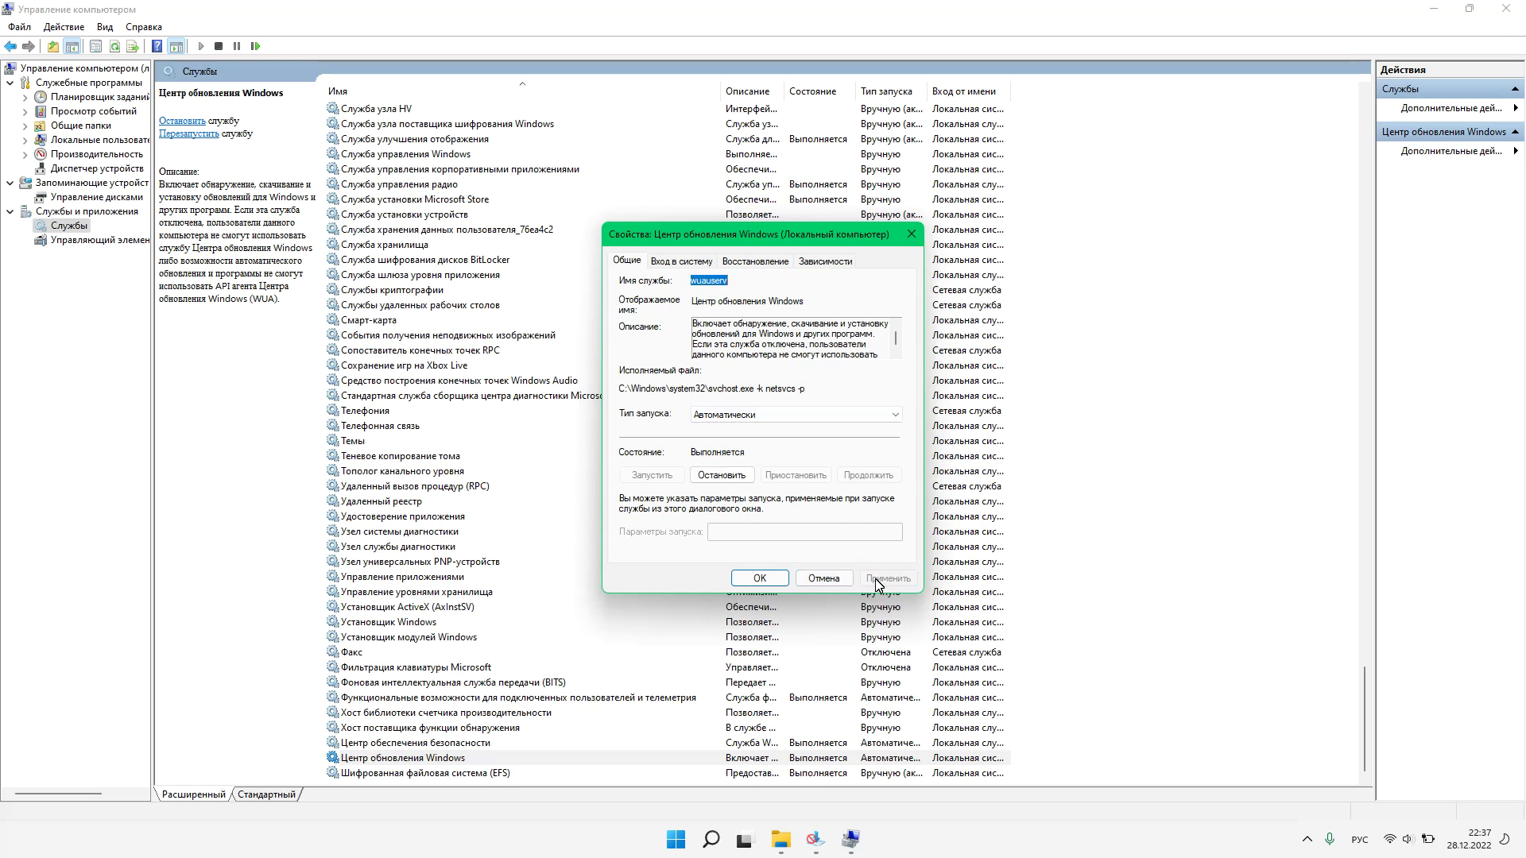
click(759, 579)
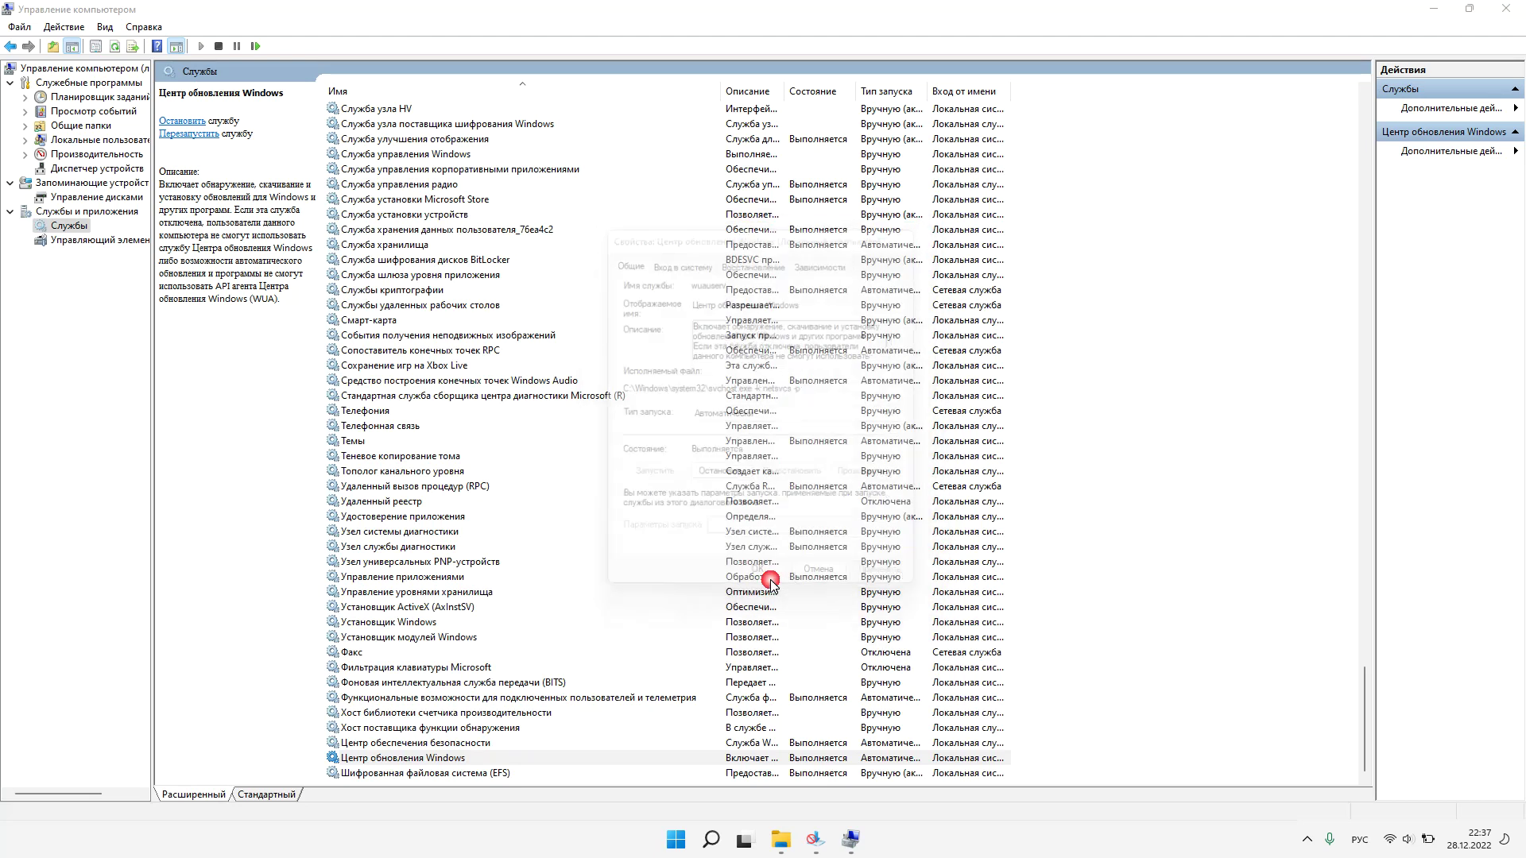
- In Windows Update Blocker, apply Отключить обновления with Защита настроек Служб enabled
click(817, 841)
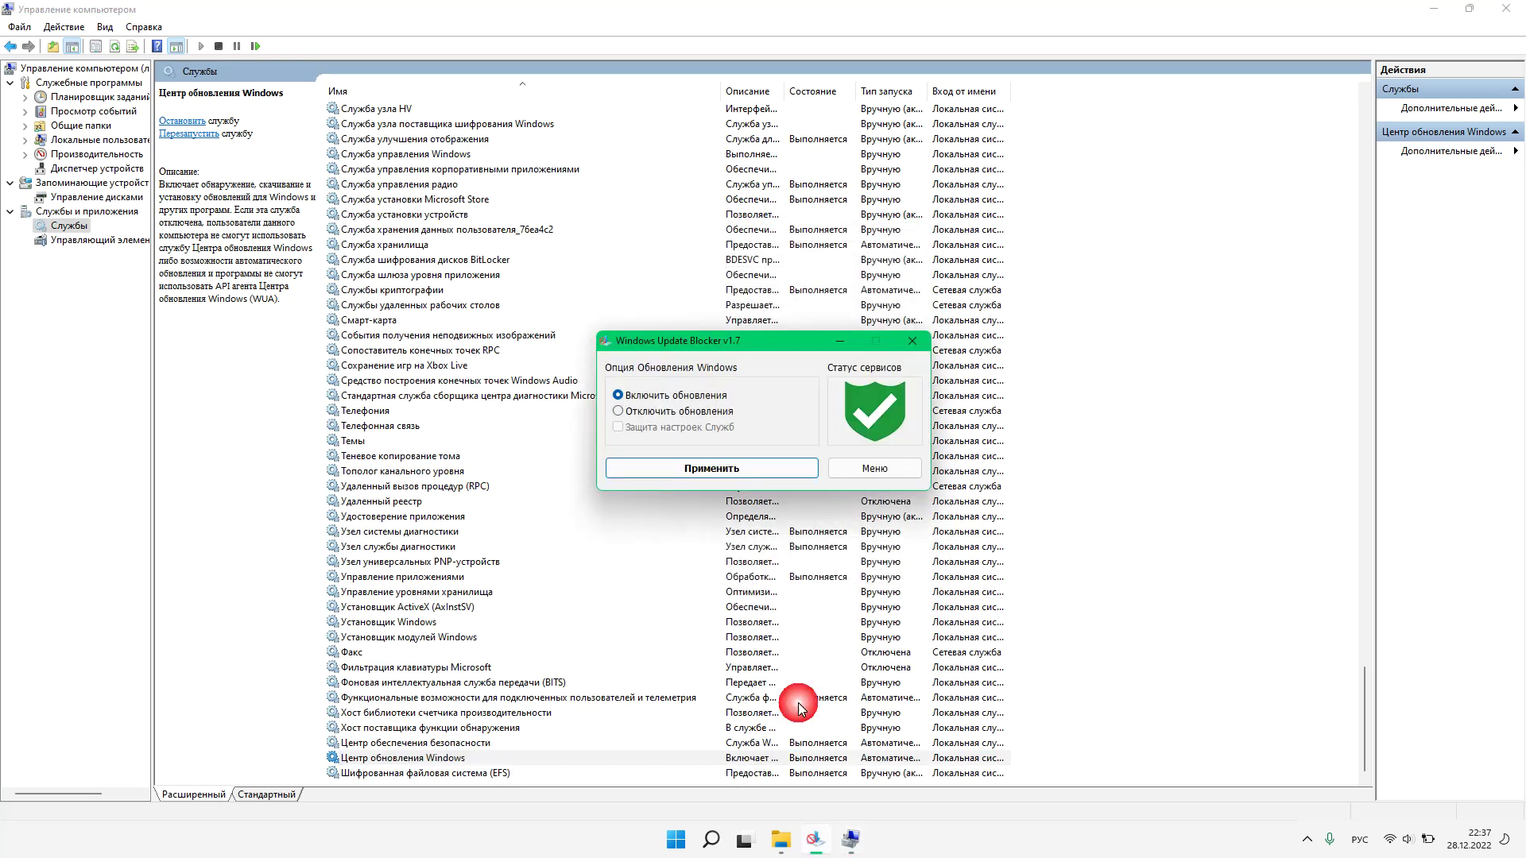
click(690, 414)
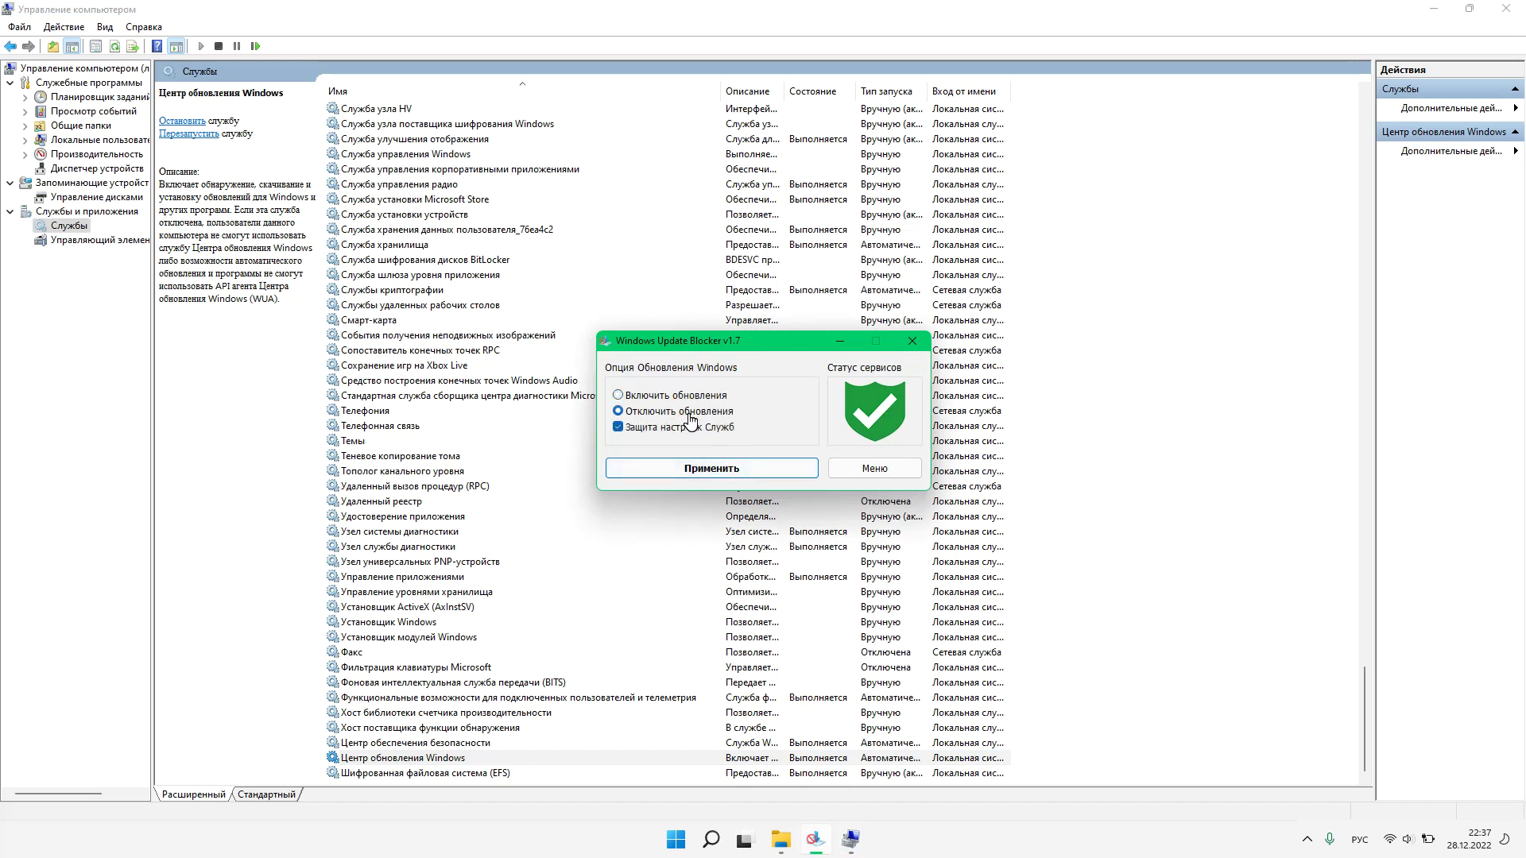
click(725, 469)
- Reopen the Центр обновления Windows service properties and try to change the startup type to Автоматически
double_click(459, 757)
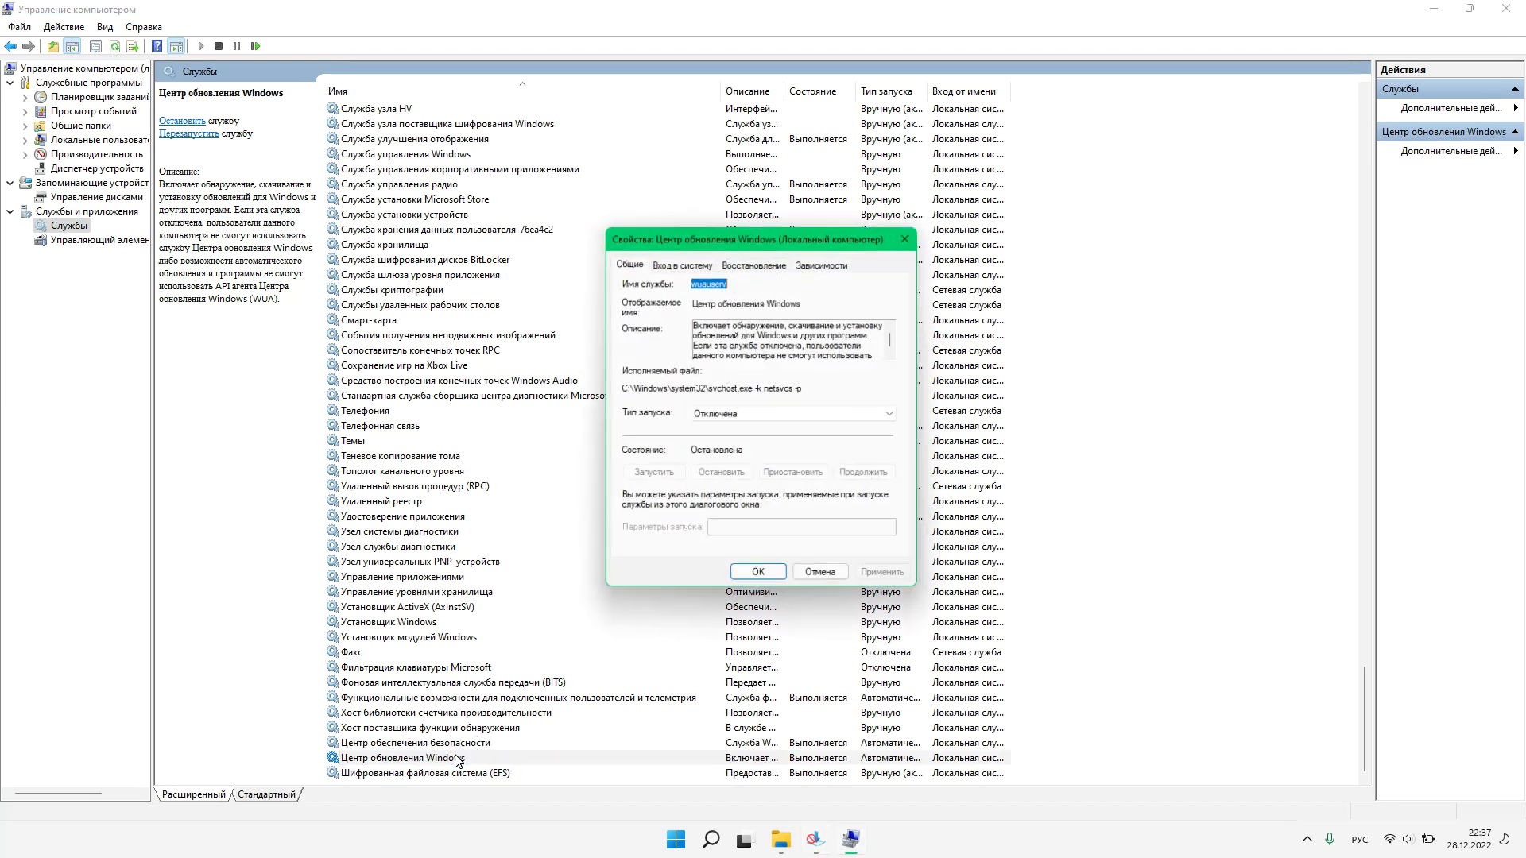
click(798, 414)
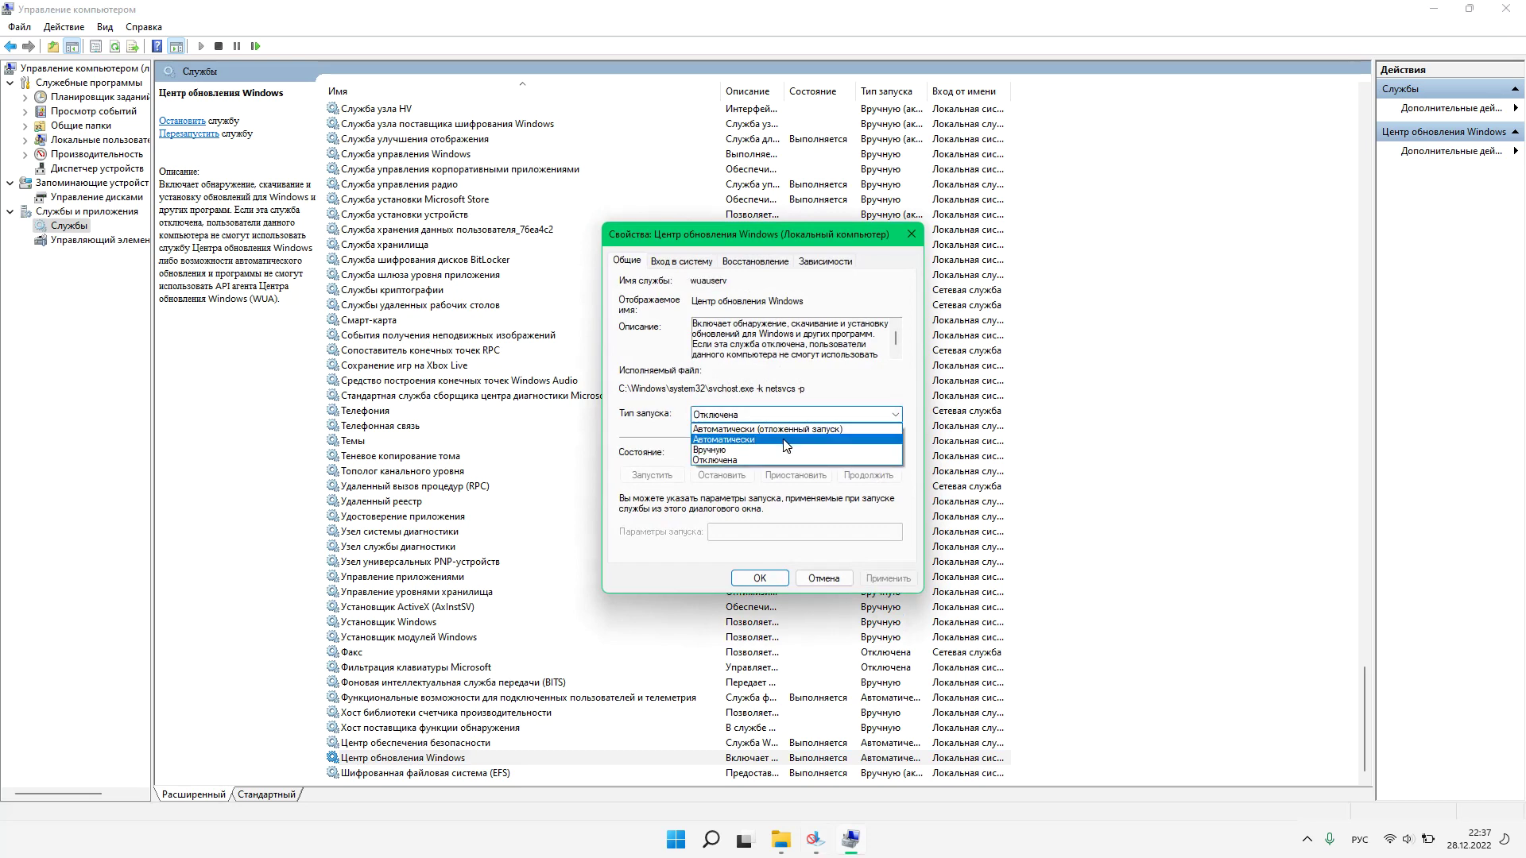
click(786, 440)
click(888, 579)
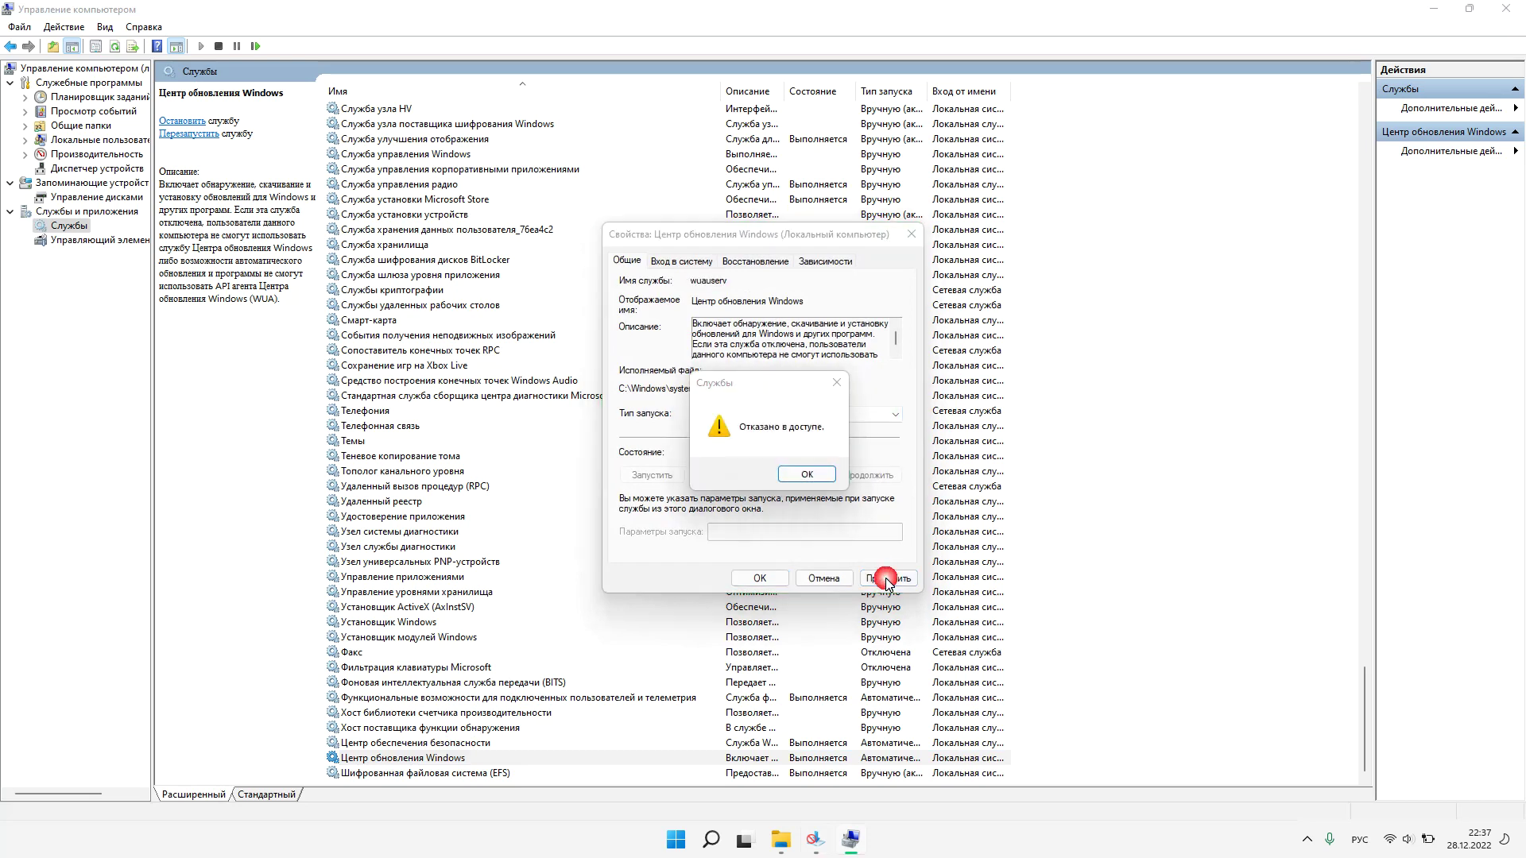
click(805, 469)
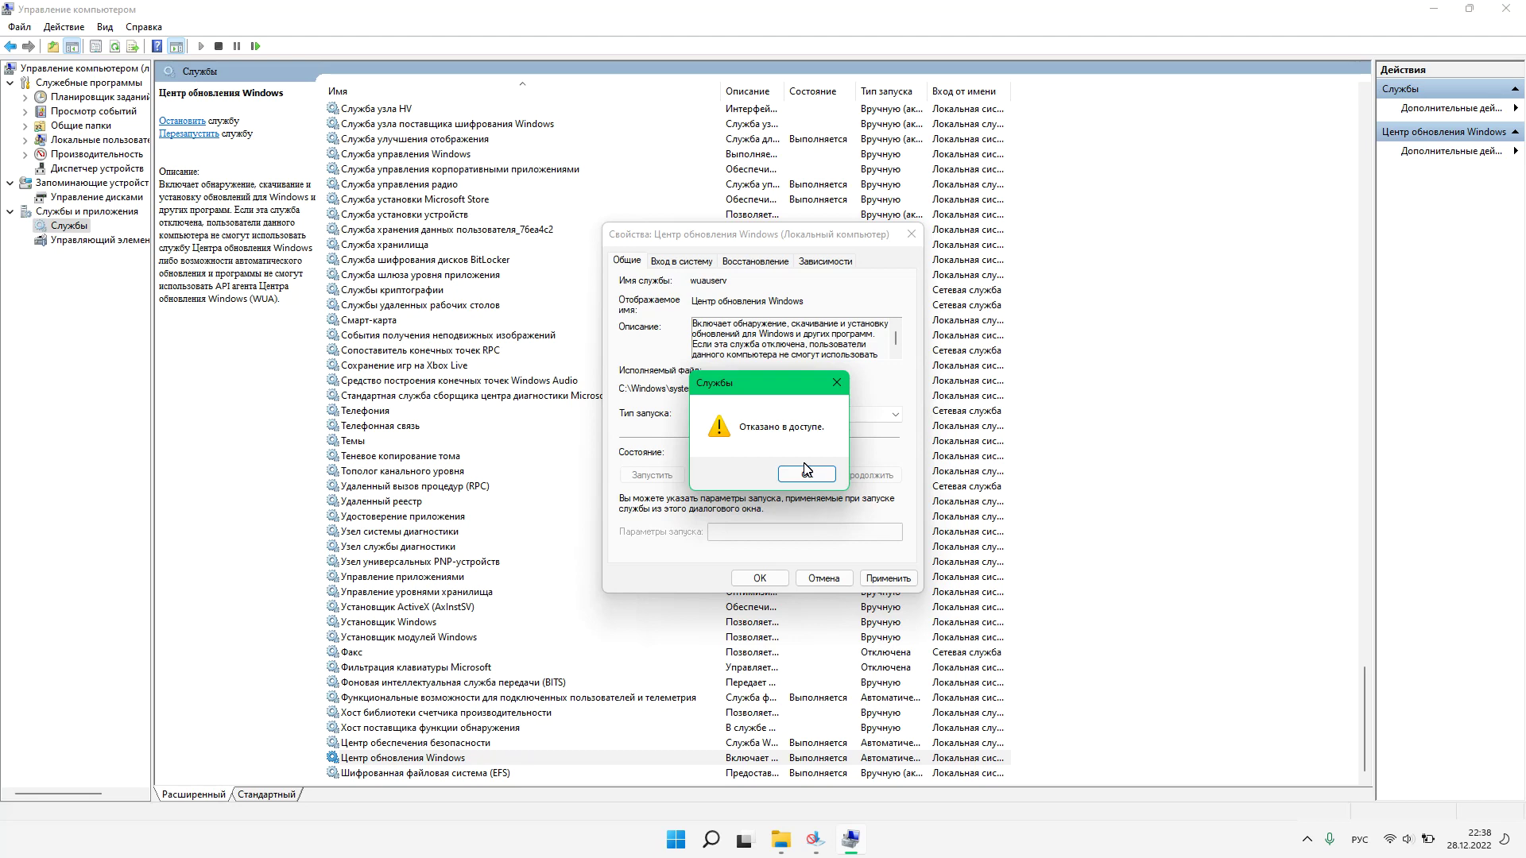
click(809, 475)
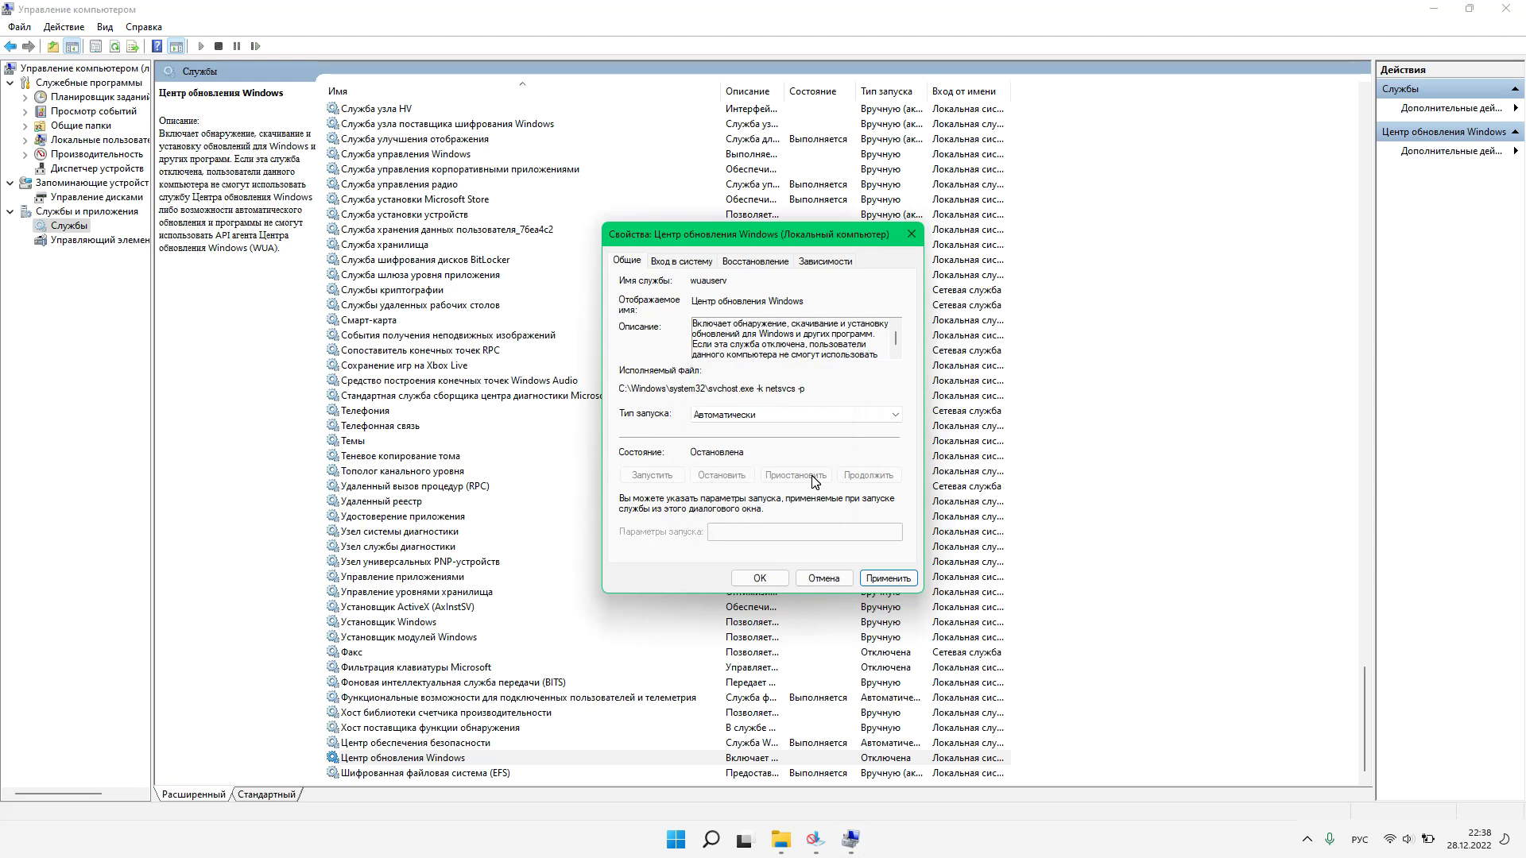
- Open the Windows Update page in Settings and retry the update to test the block
right_click(966, 849)
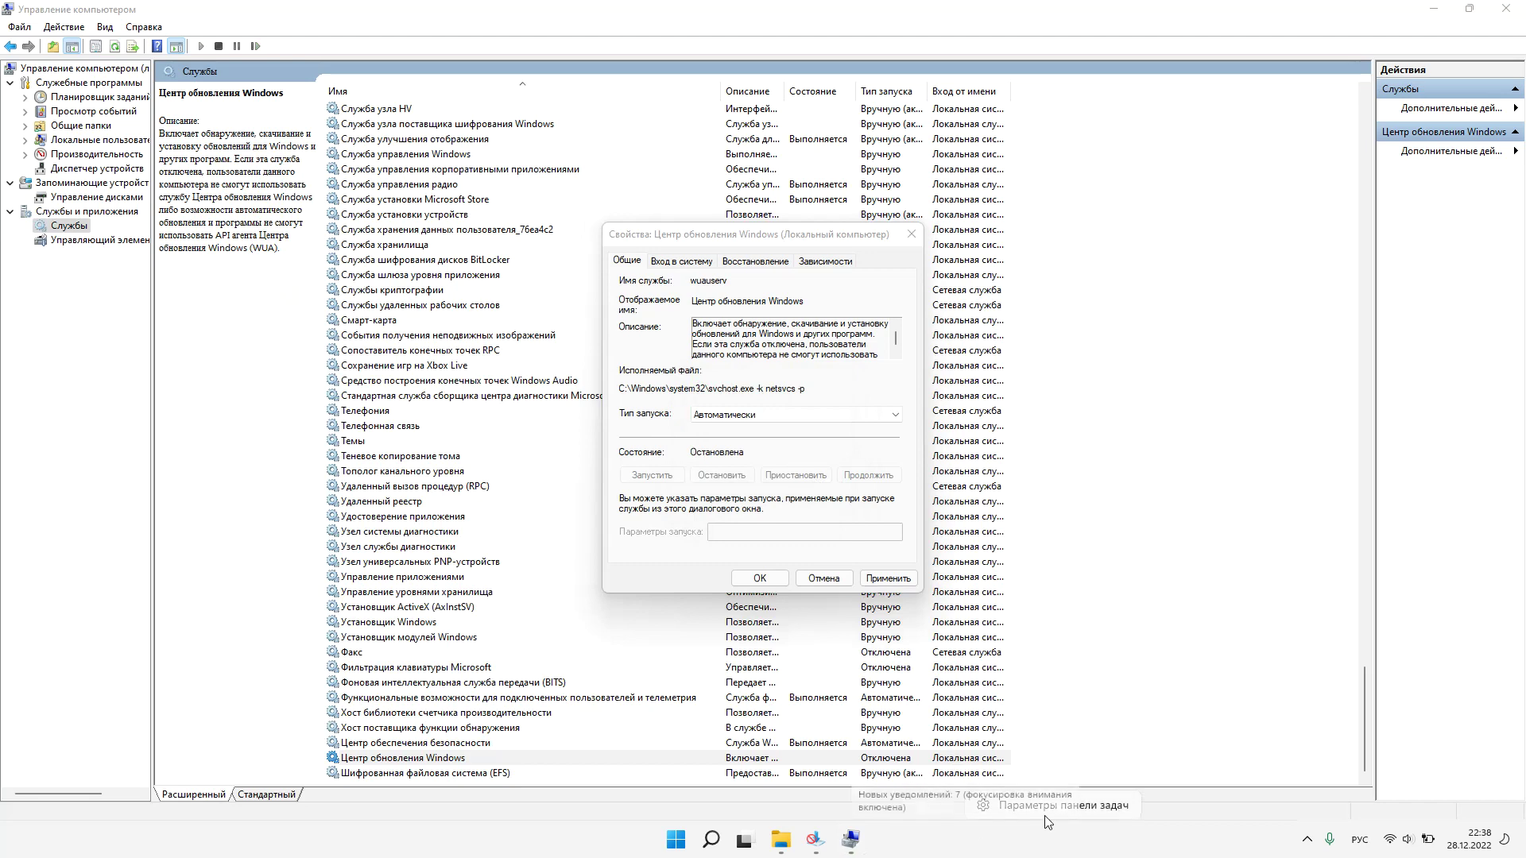
click(1111, 816)
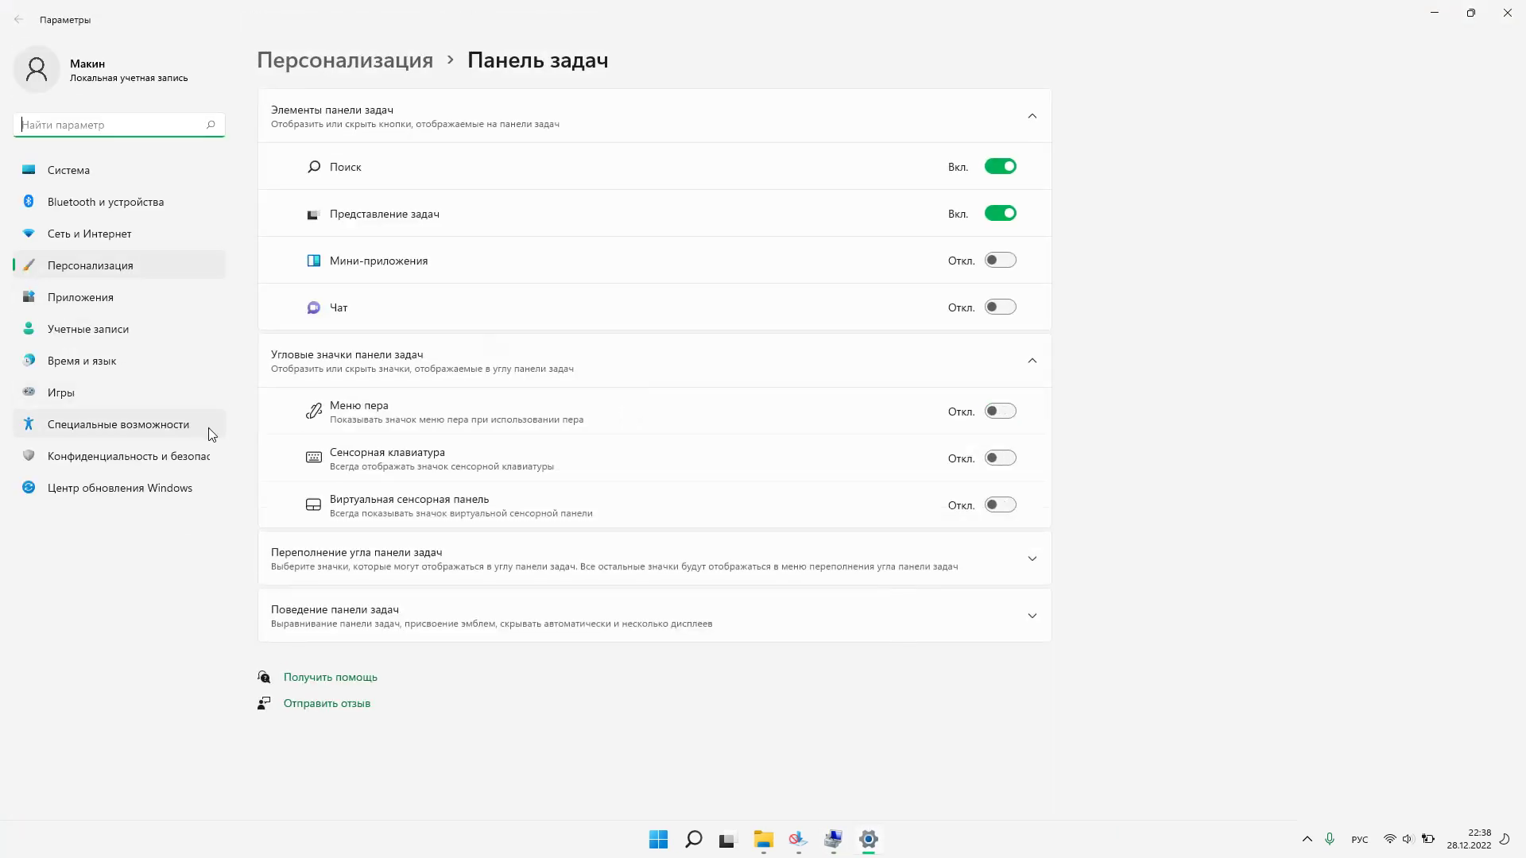
click(172, 487)
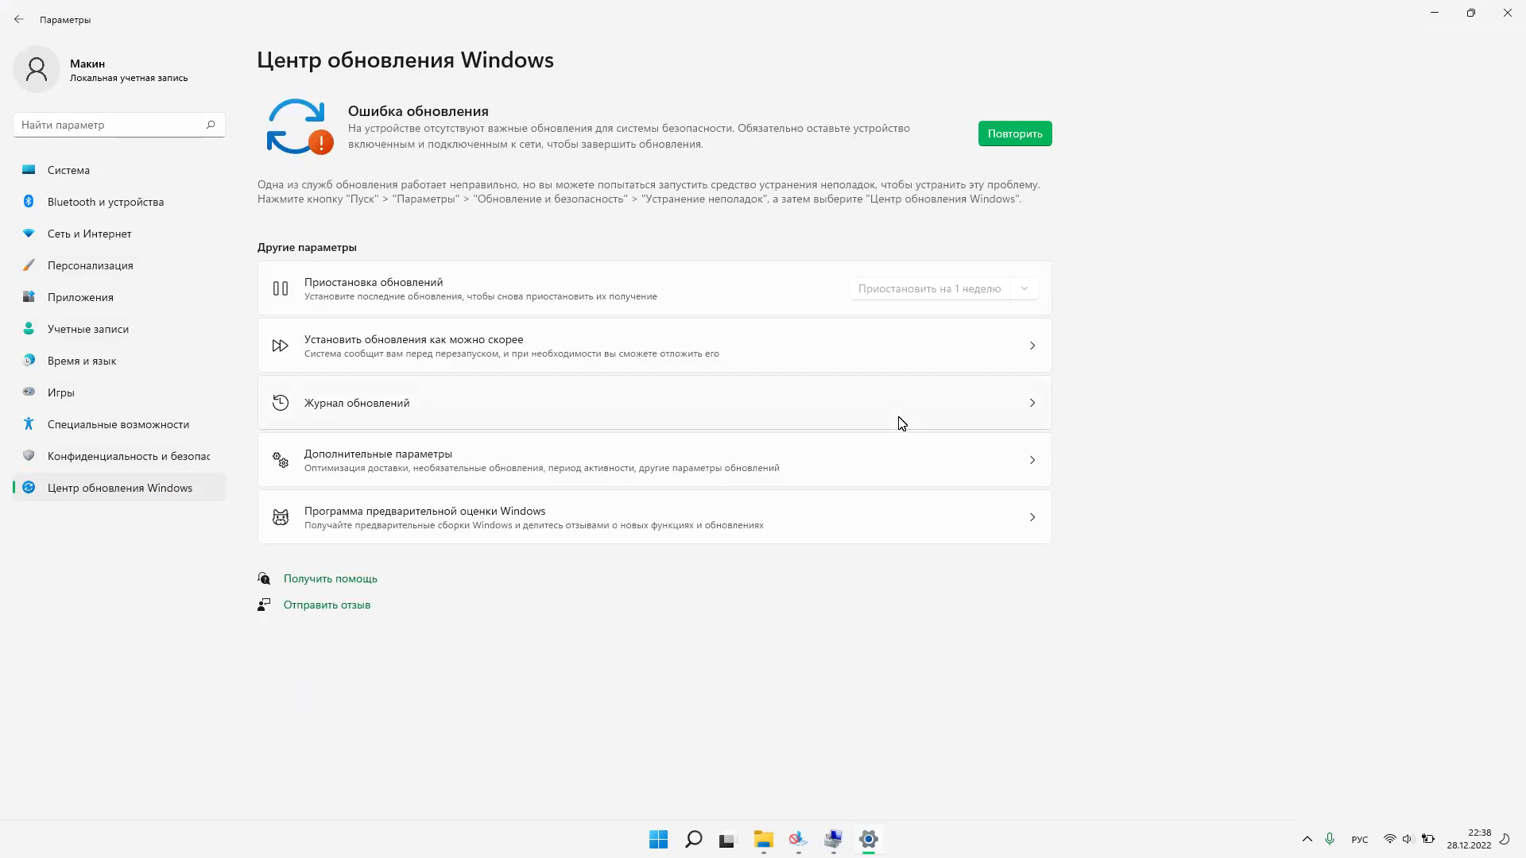
click(1042, 135)
click(1154, 222)
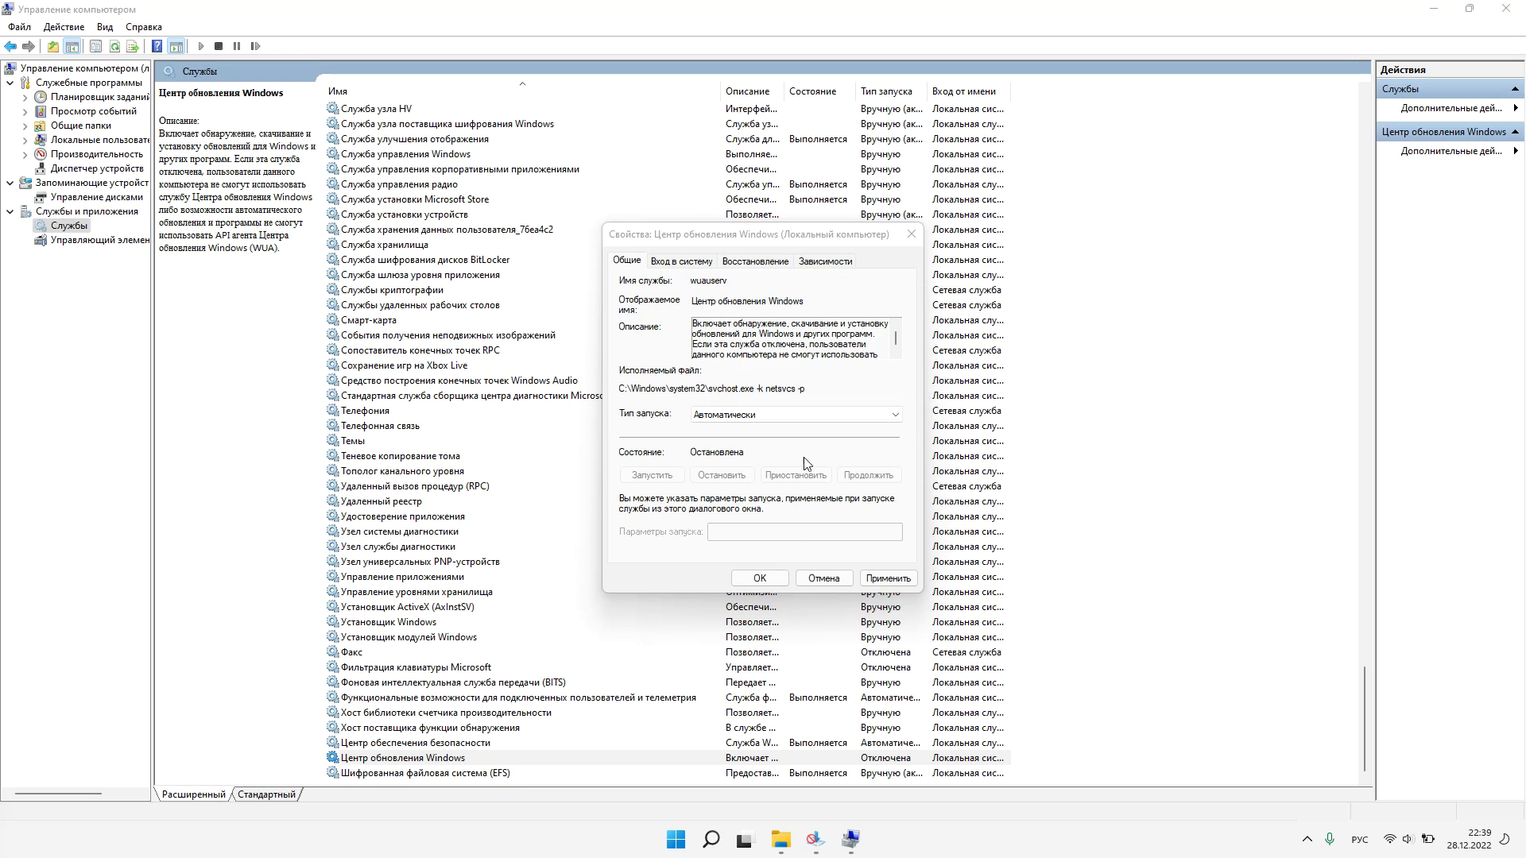
- Discard the pending startup type change and close the Центр обновления Windows service properties
click(827, 580)
click(1185, 524)
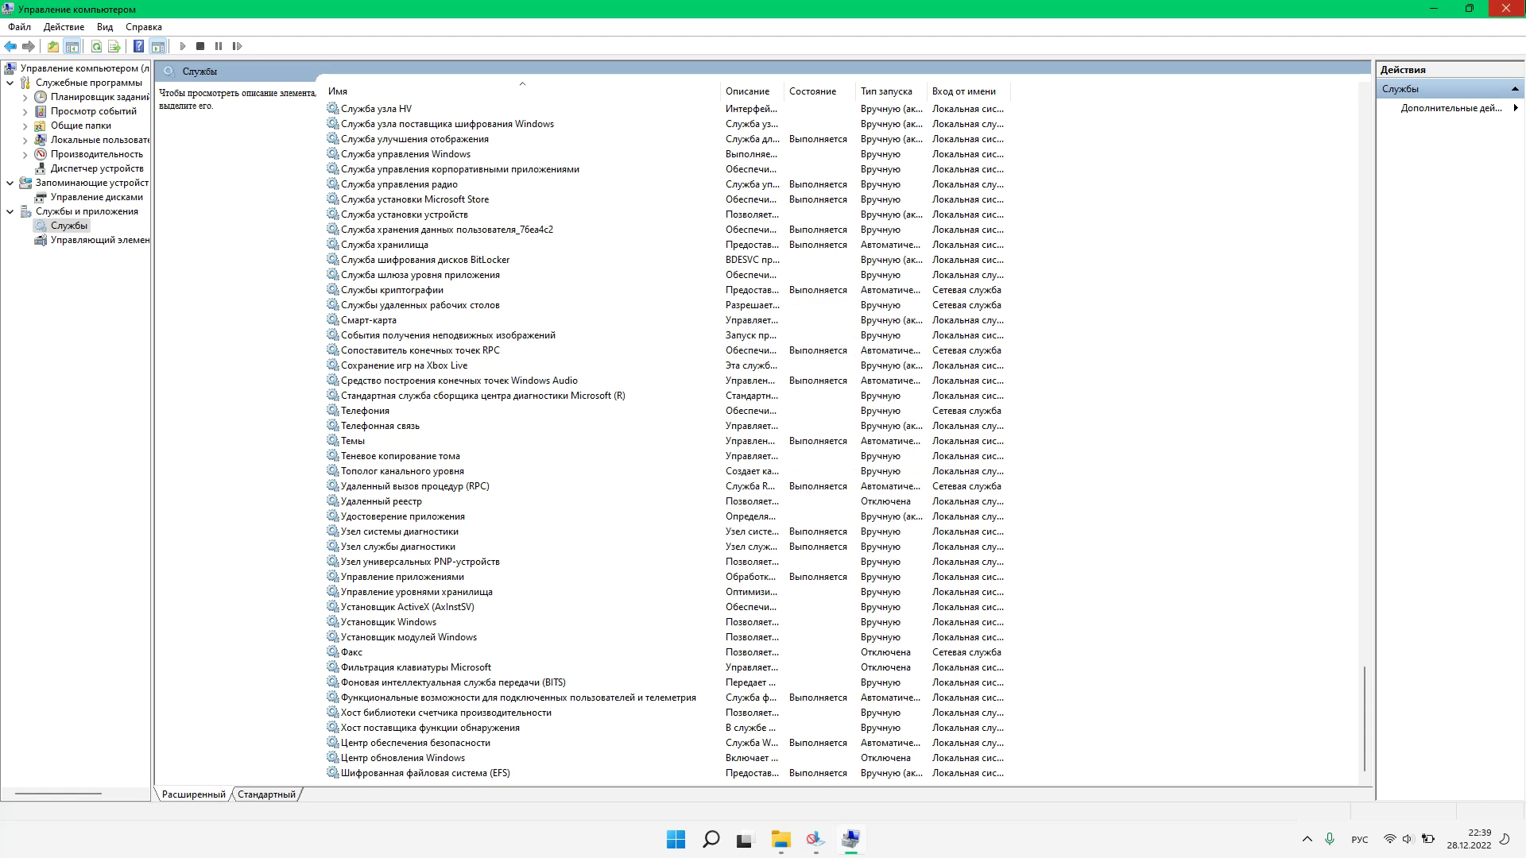
- Close Управление компьютером and open Параметры списка служб in Windows Update Blocker
key(alt+F4)
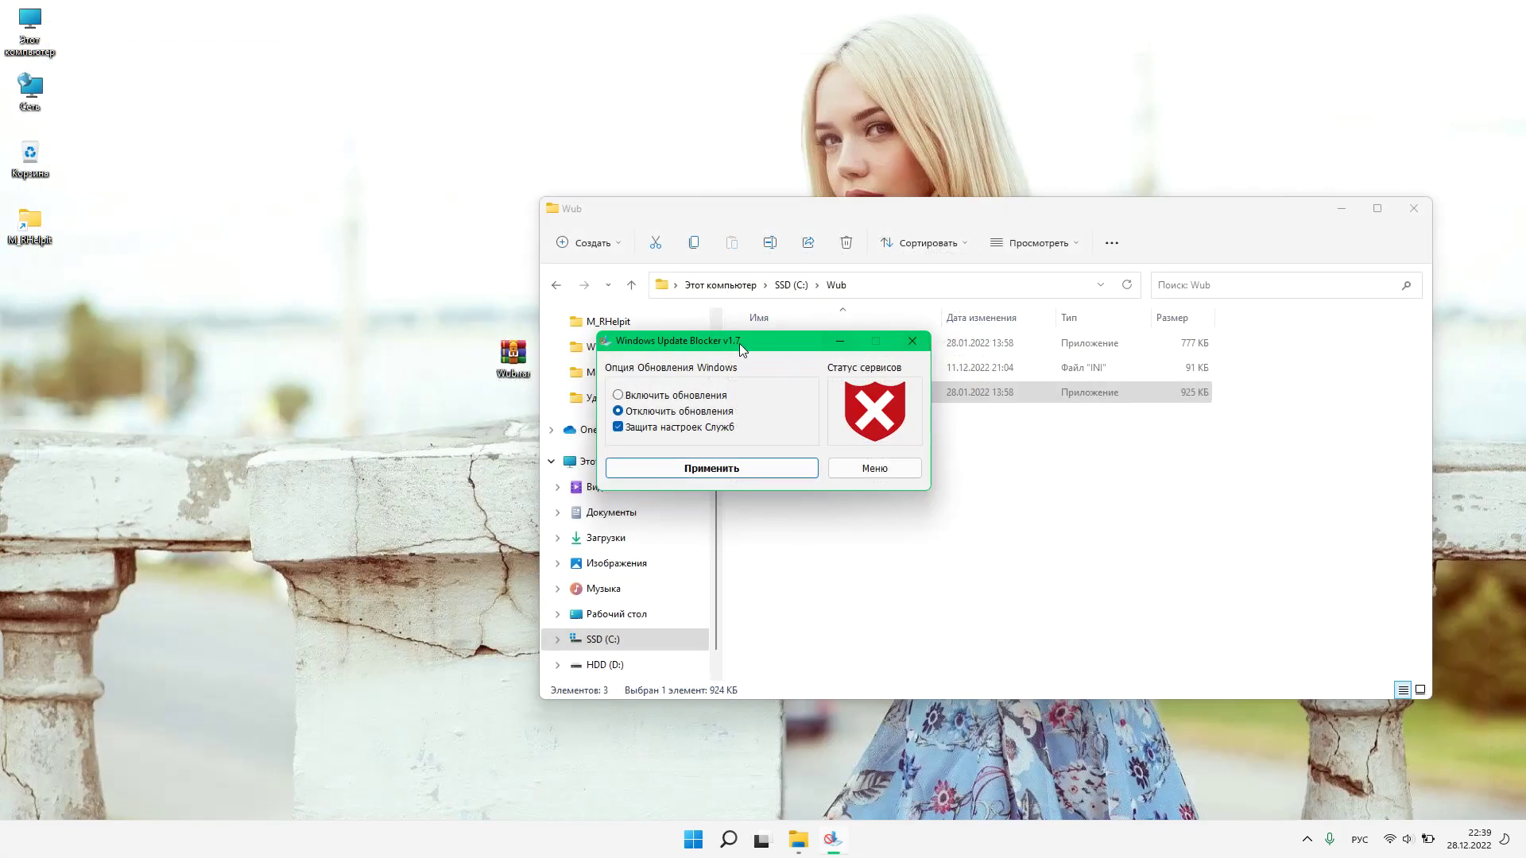
drag(744, 348, 682, 294)
click(815, 419)
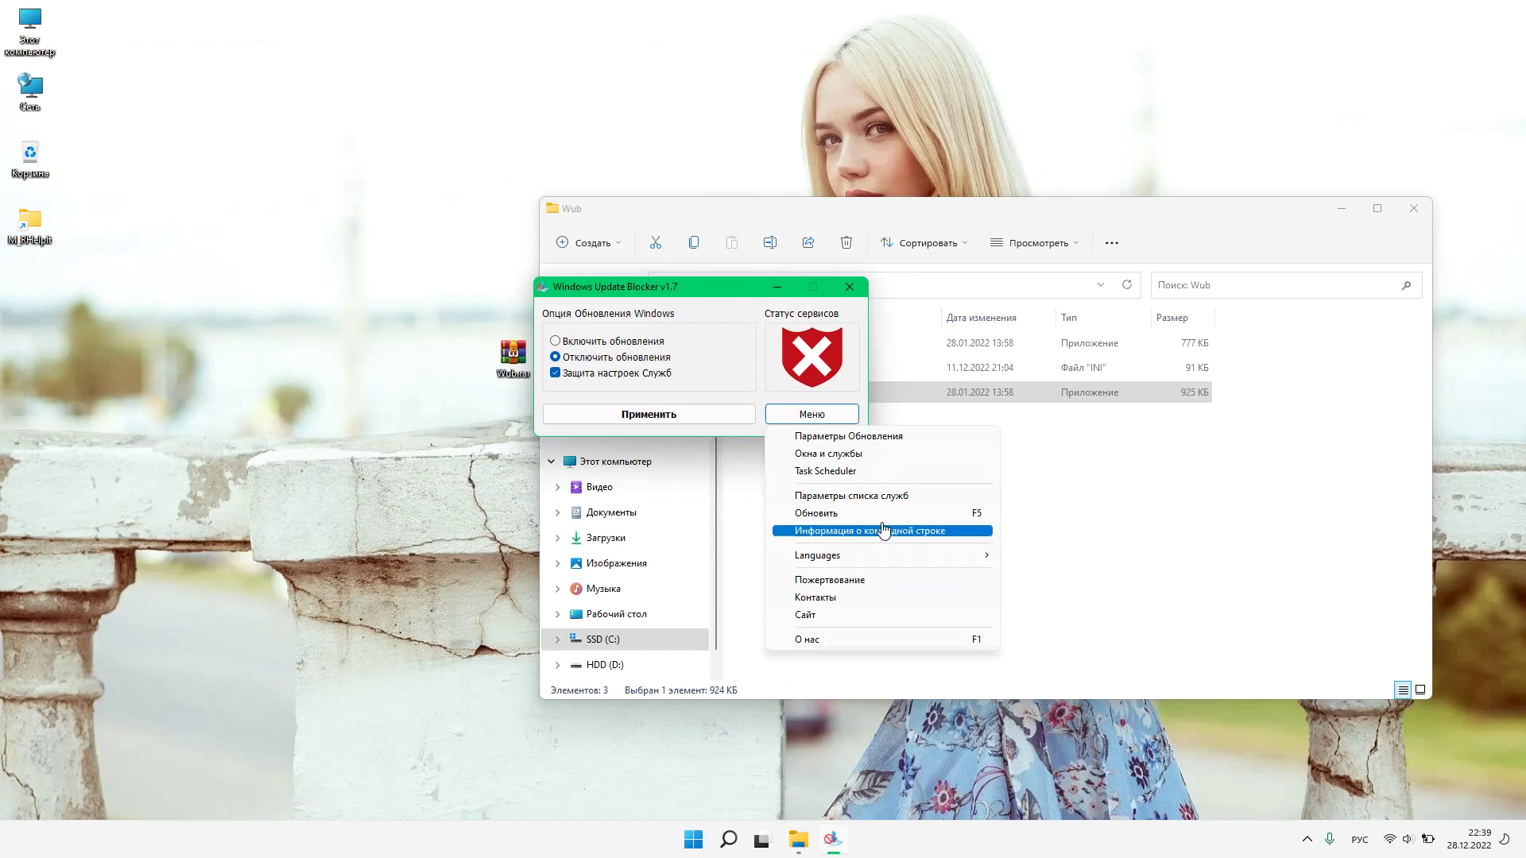
click(878, 497)
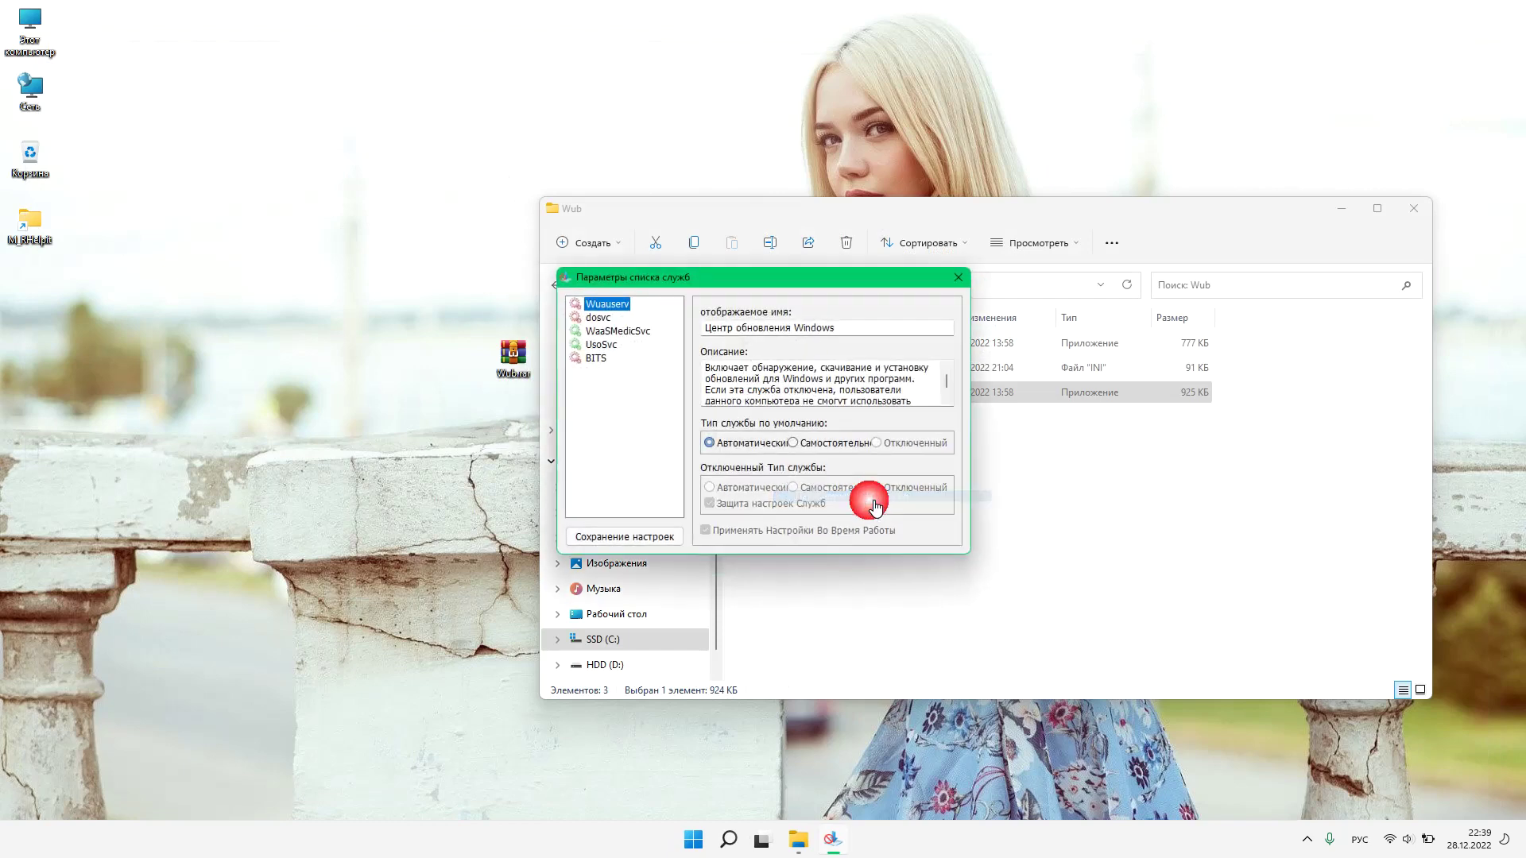
drag(721, 273, 790, 313)
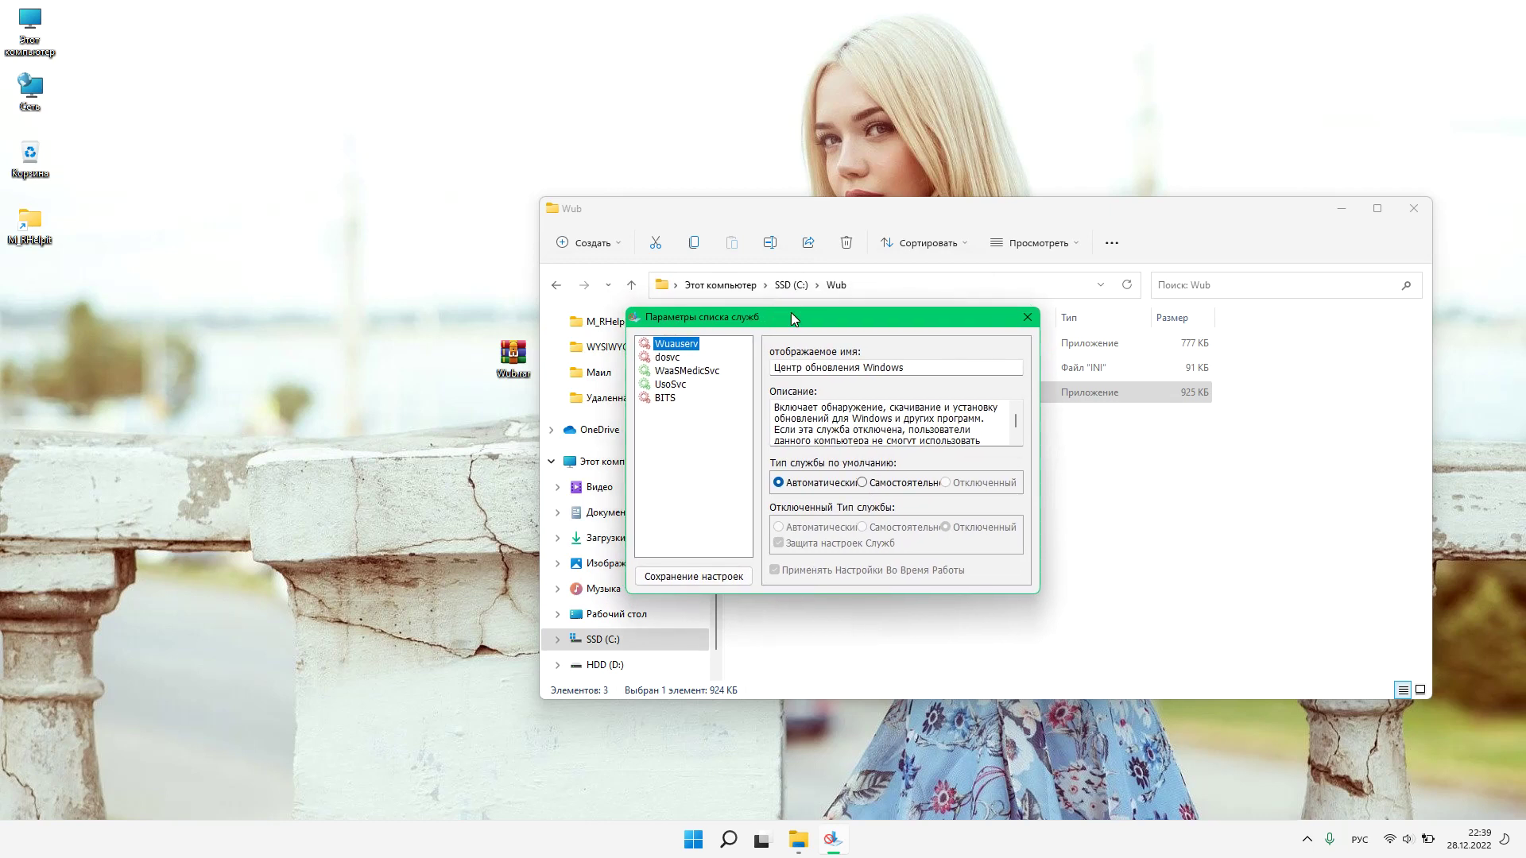
- Open Управление компьютером for this computer and display the Службы list
right_click(41, 34)
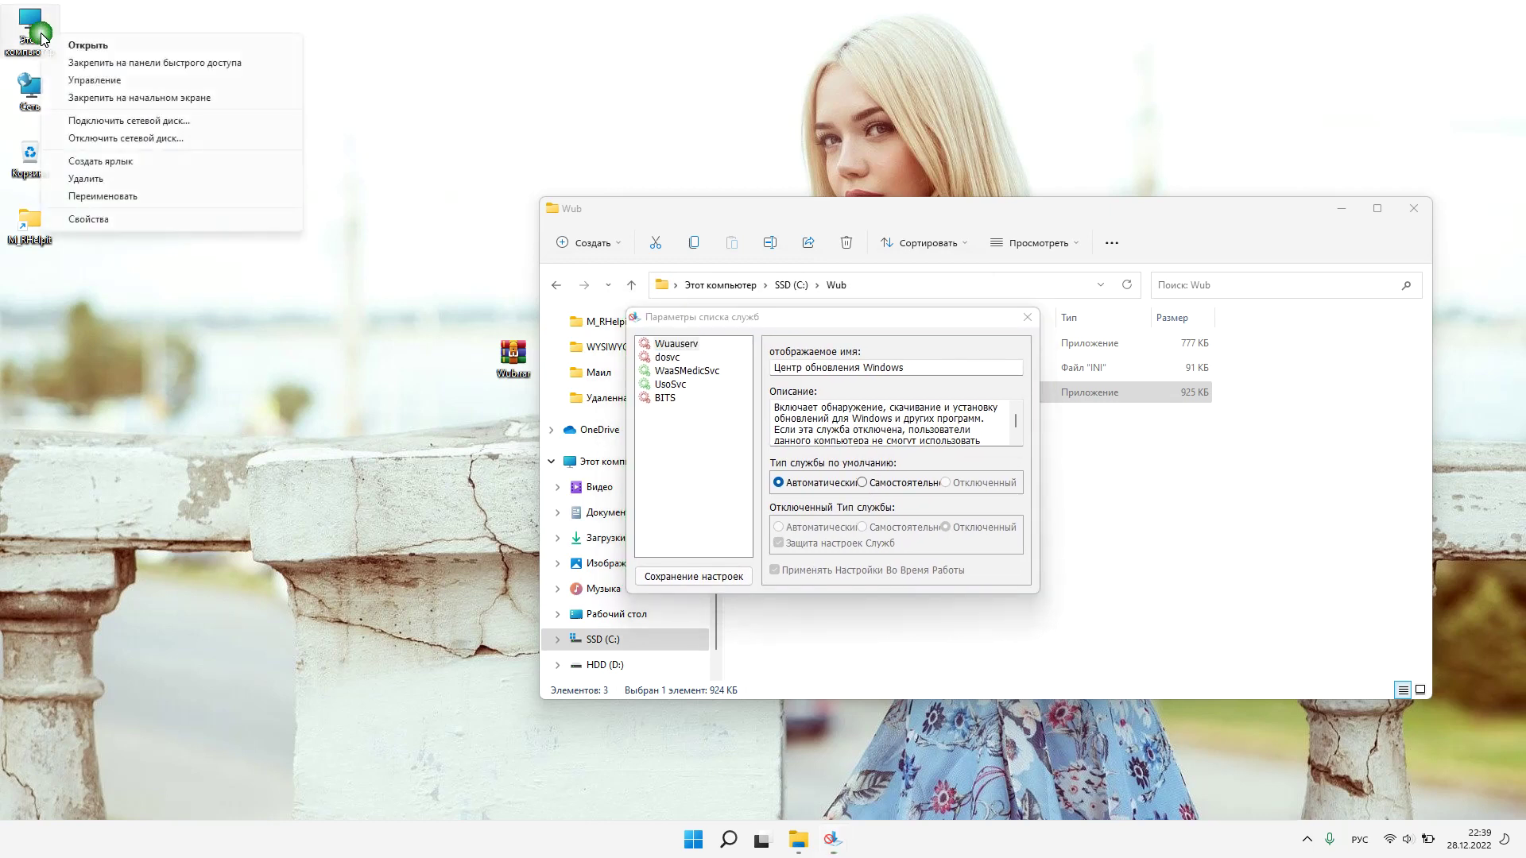
click(113, 82)
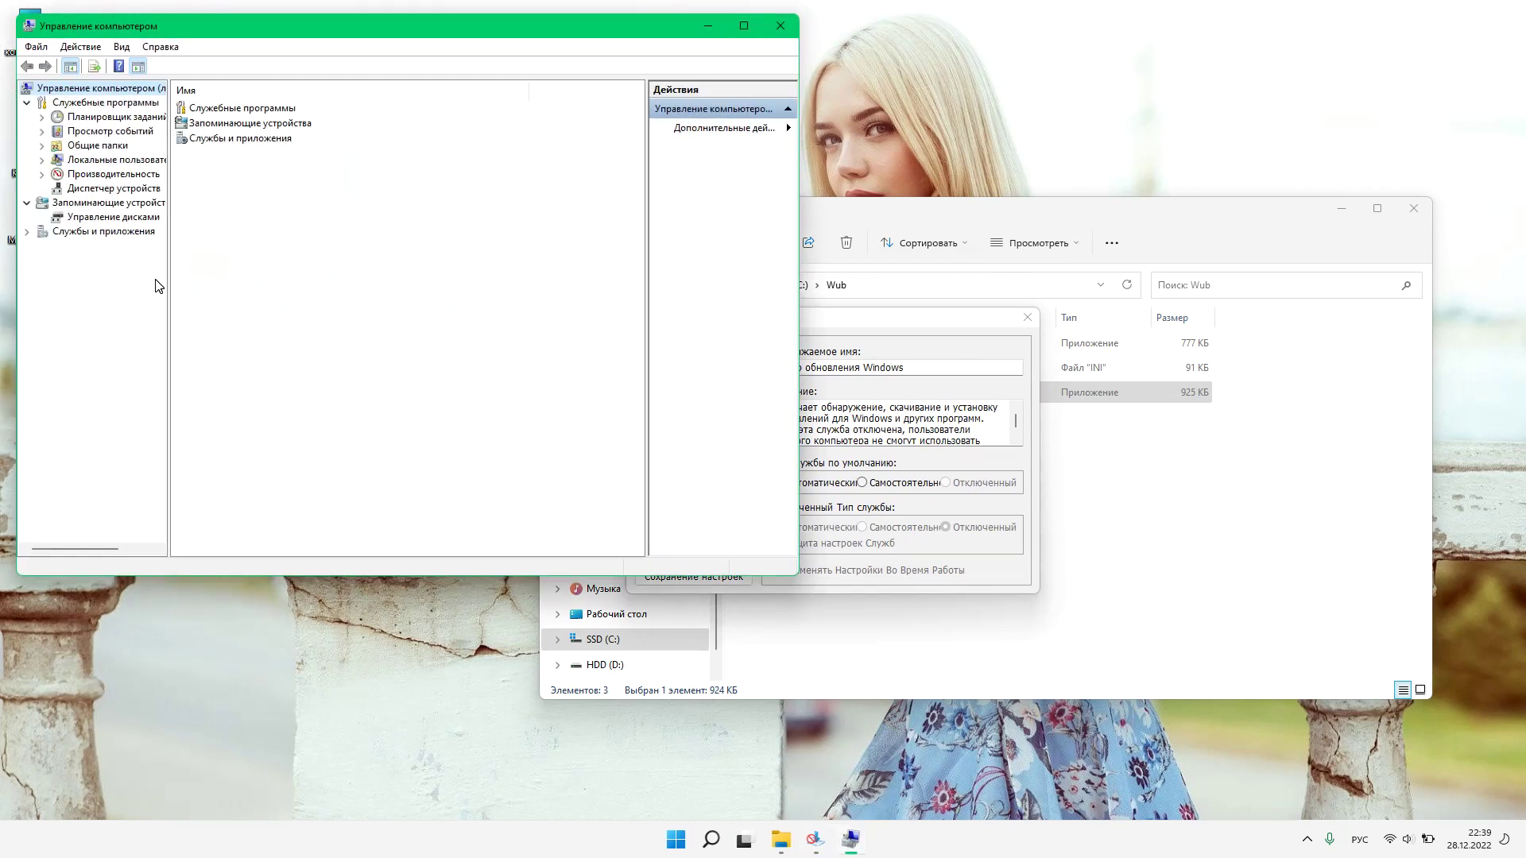
double_click(125, 233)
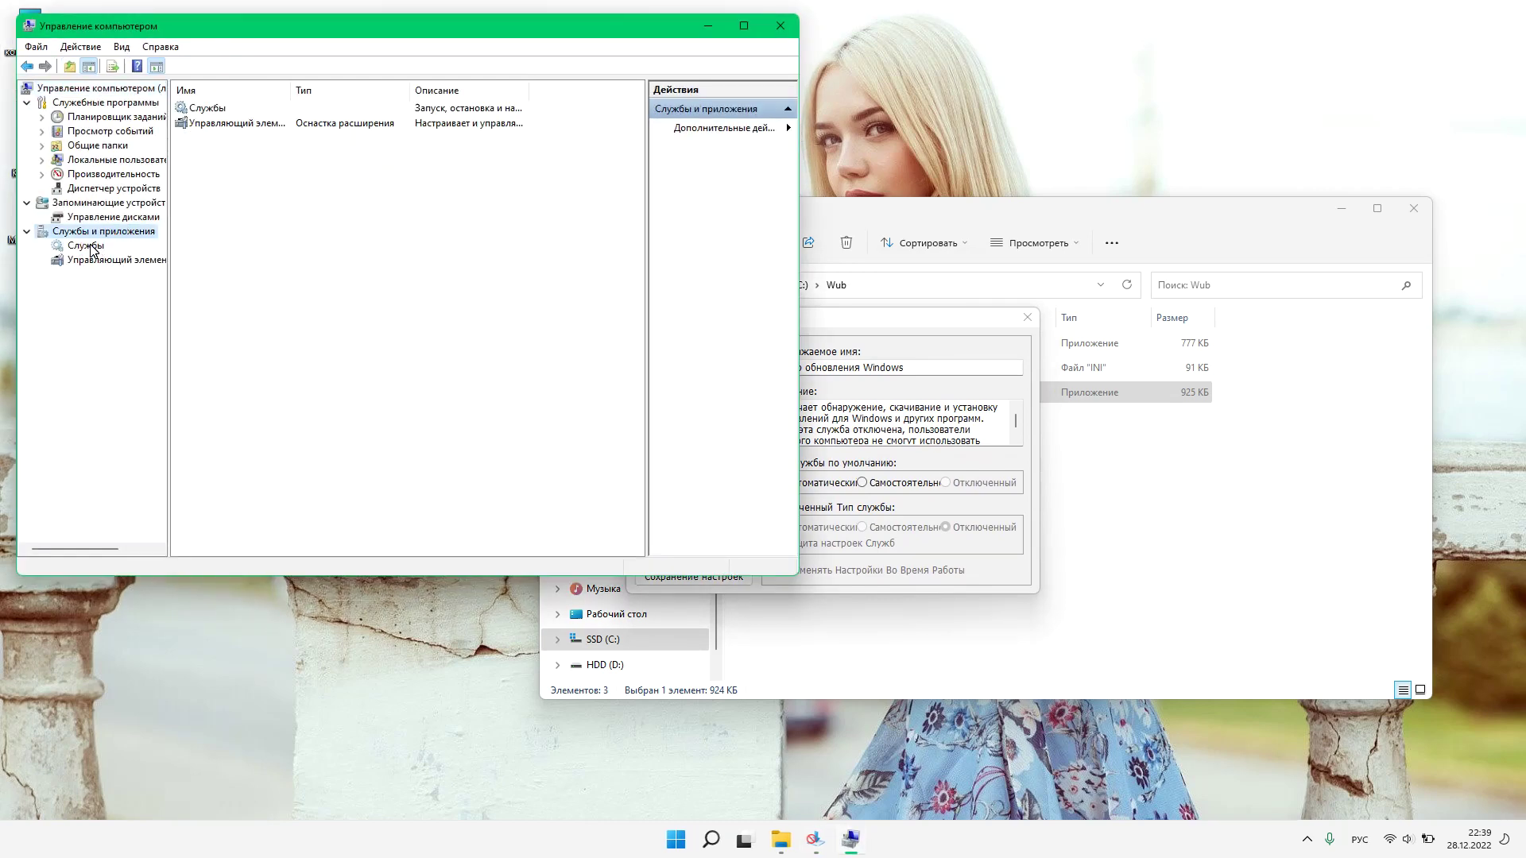
click(88, 246)
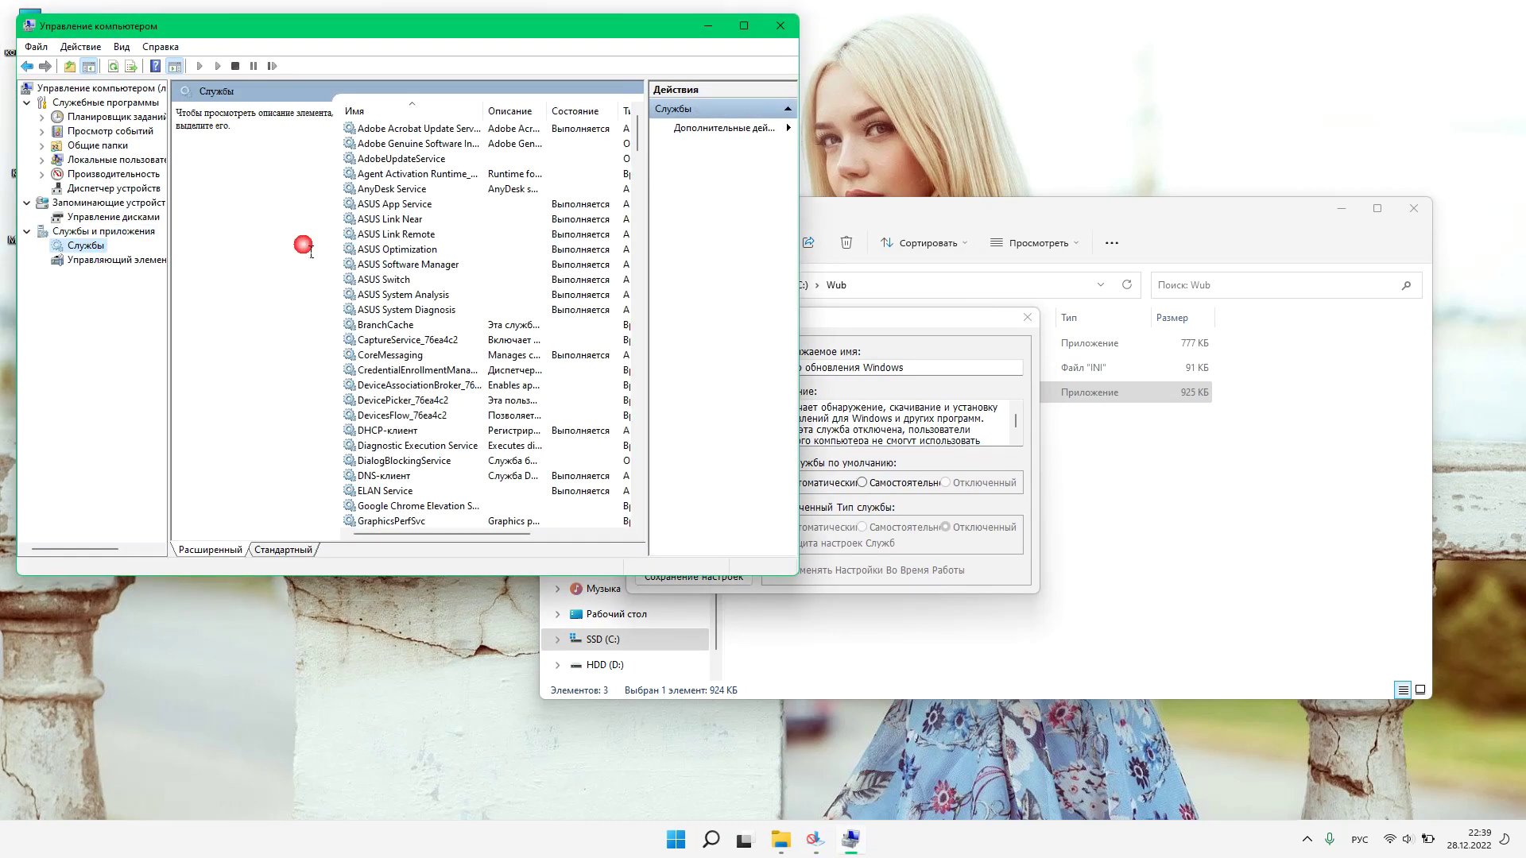
- Copy the service name AsusAppService from the ASUS App Service properties and close Управление компьютером
double_click(428, 205)
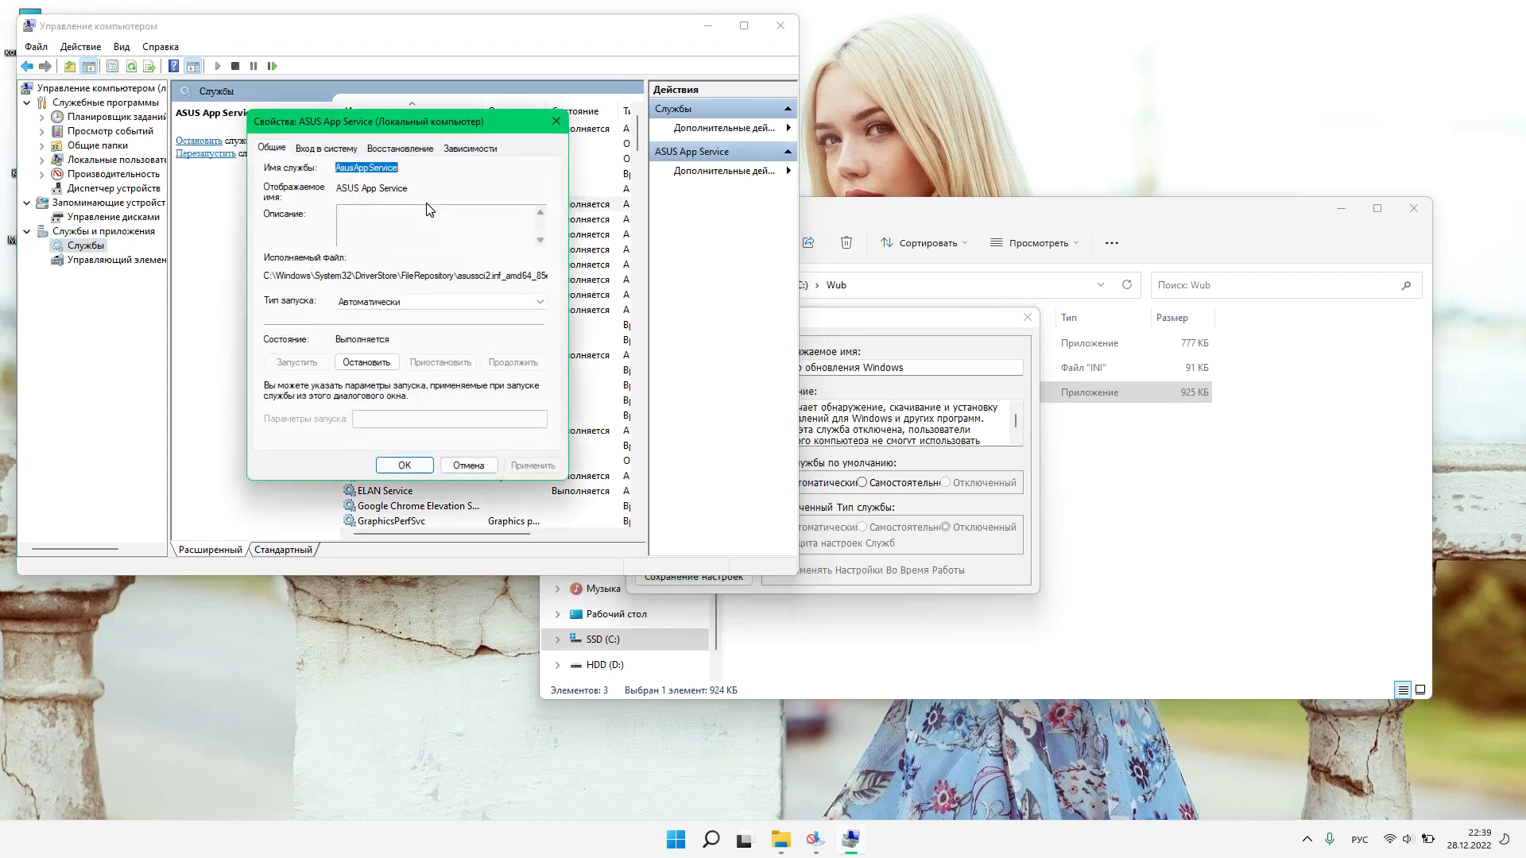
right_click(371, 167)
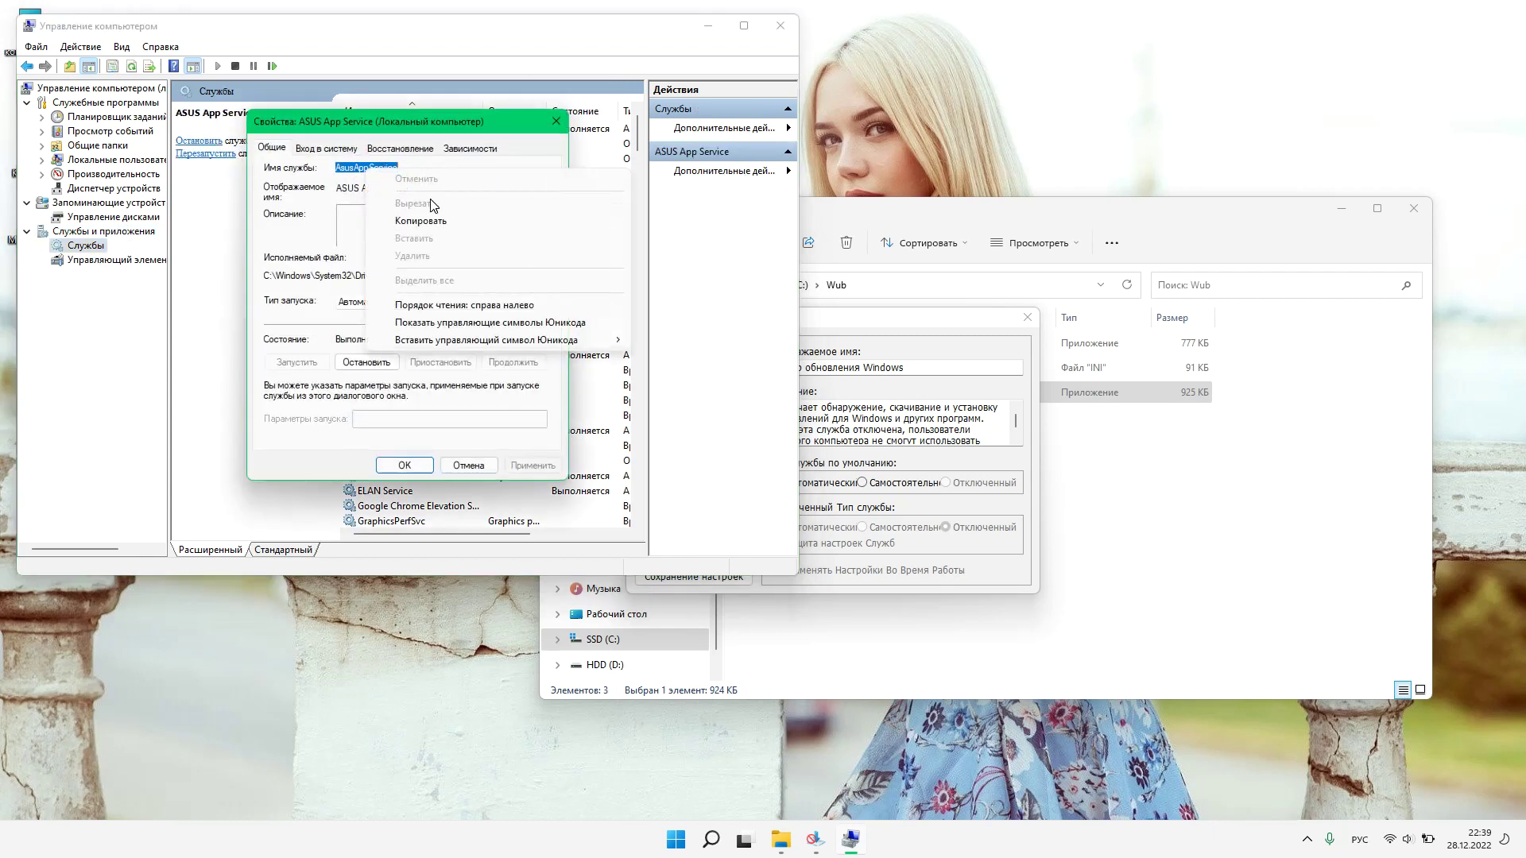
click(458, 224)
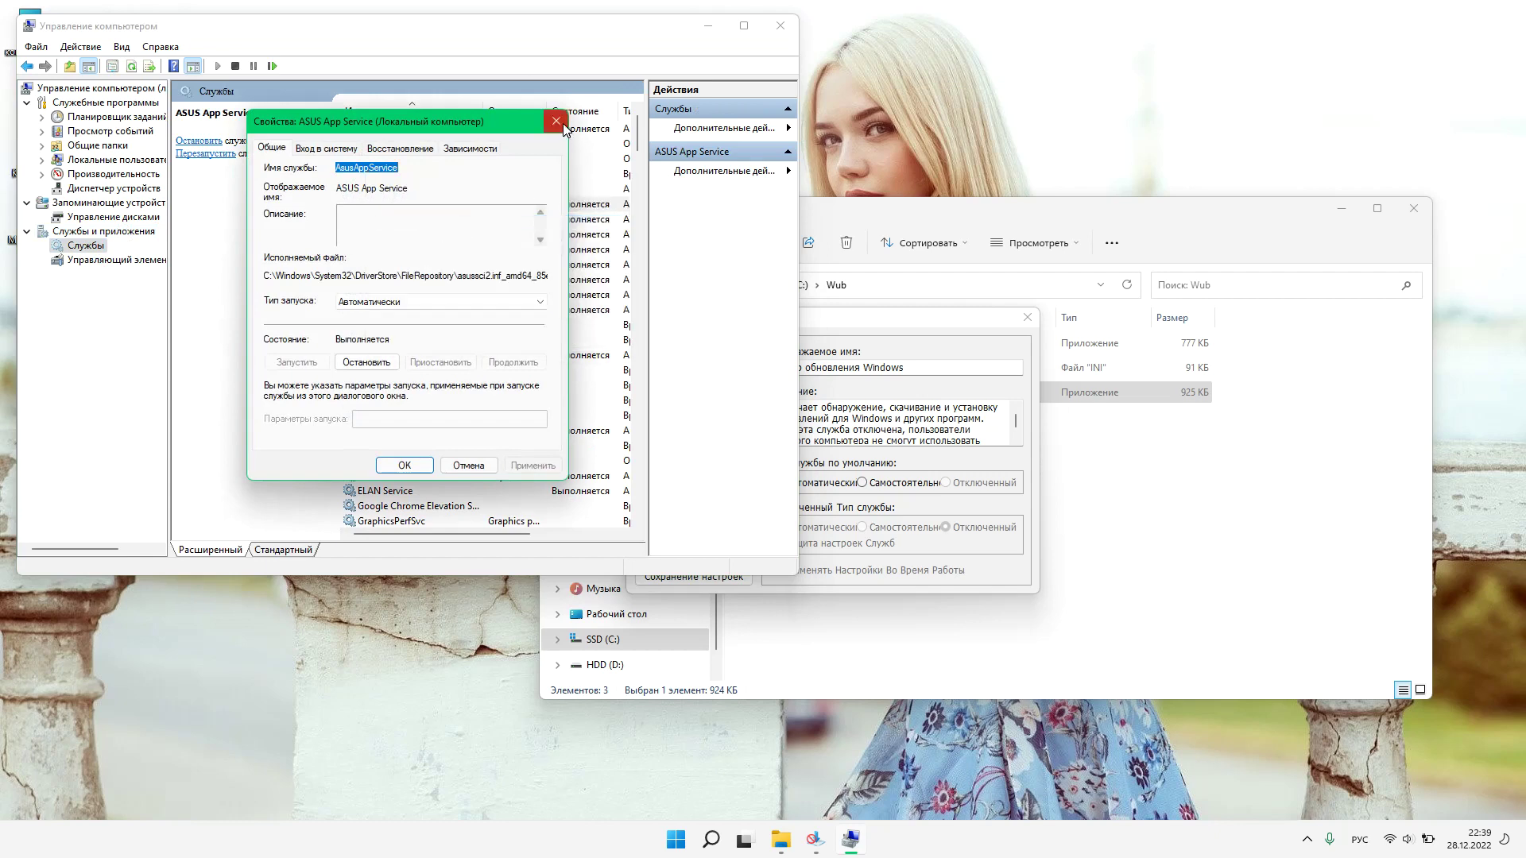
click(557, 121)
click(783, 32)
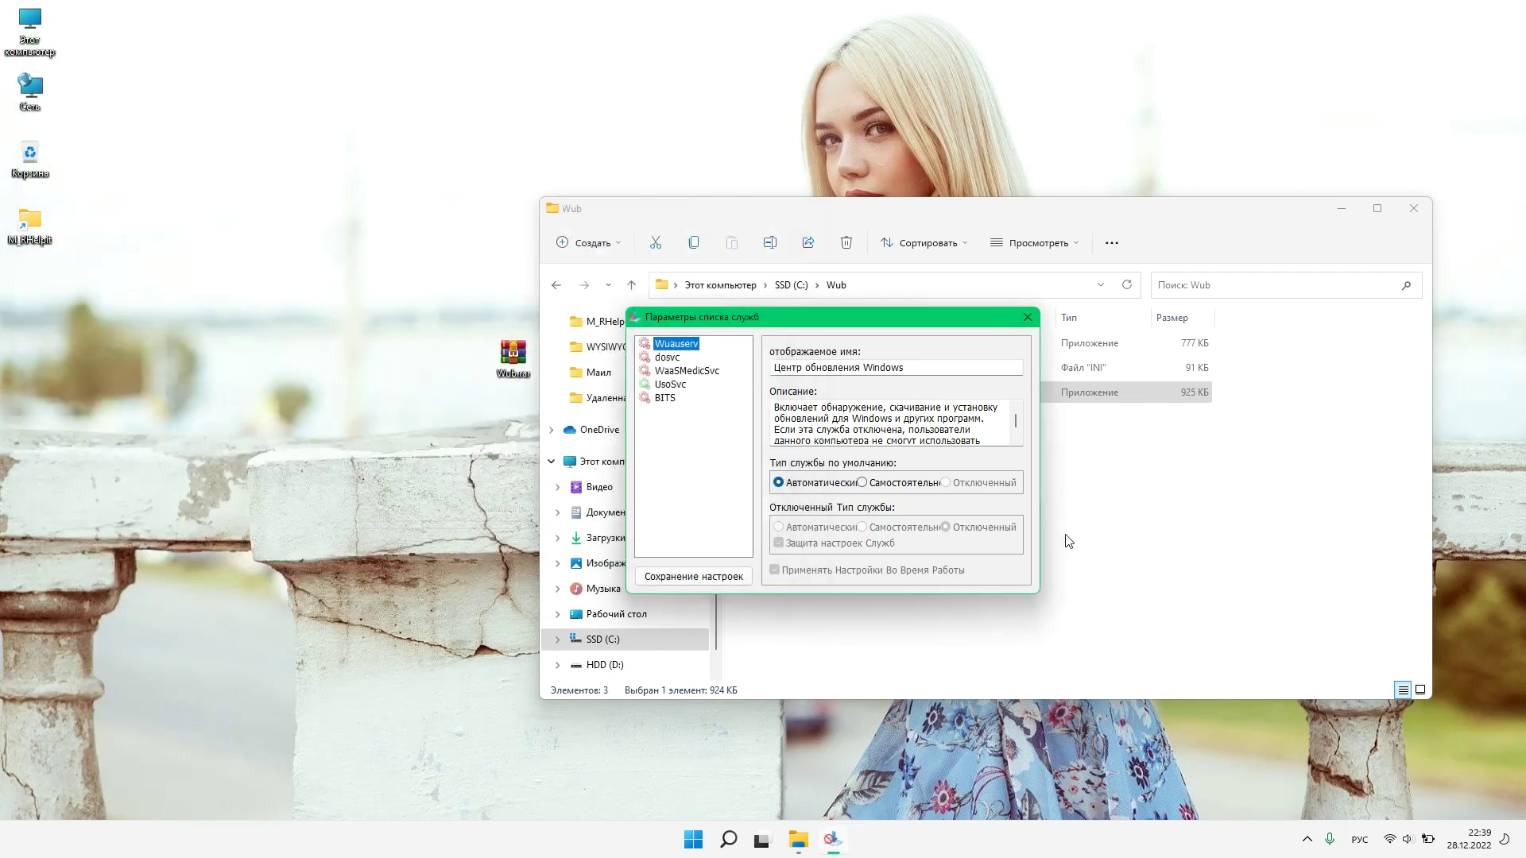
- Add the line AsusAppService=2,2 after BITS in the Service_List section of Wub.ini, save the file and close it
click(917, 475)
double_click(795, 370)
click(693, 378)
key(Return)
text(AsusAppService)
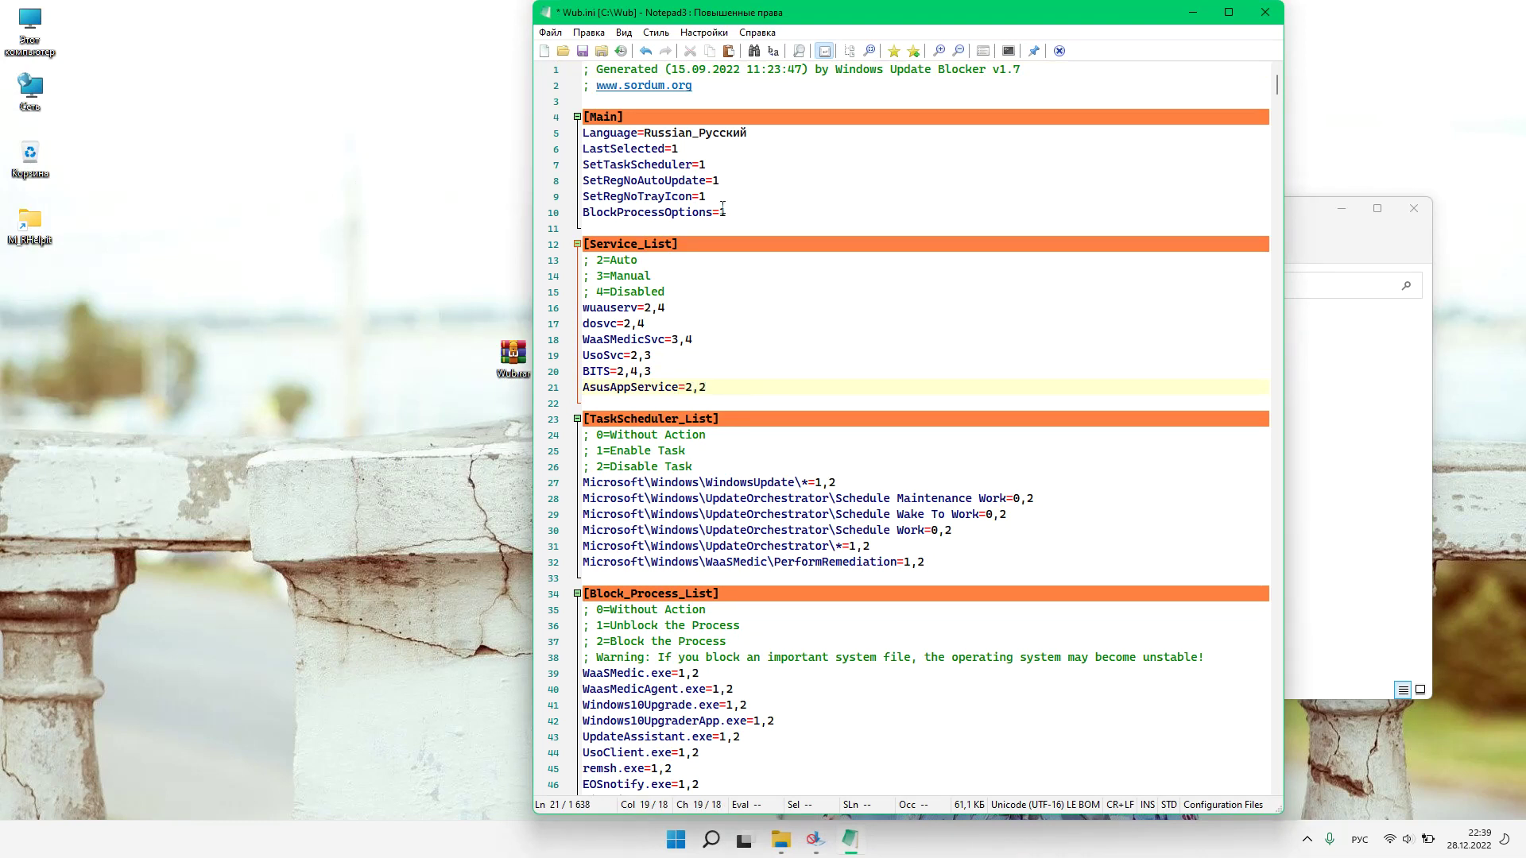
key(ctrl+s)
click(1265, 12)
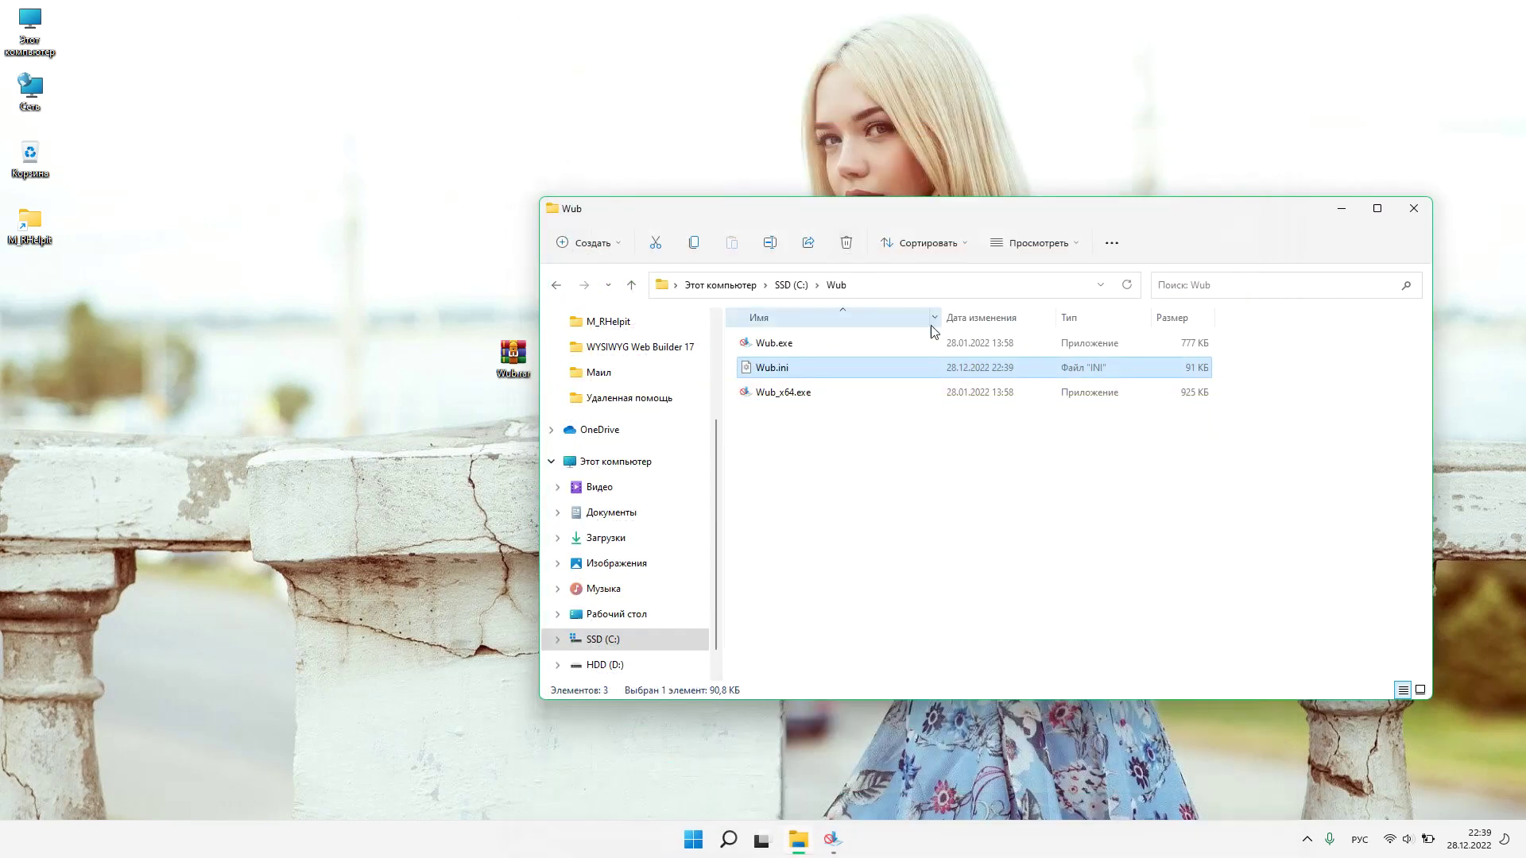
- Return to Windows Update Blocker and reopen Параметры списка служб to reload the service list
click(834, 843)
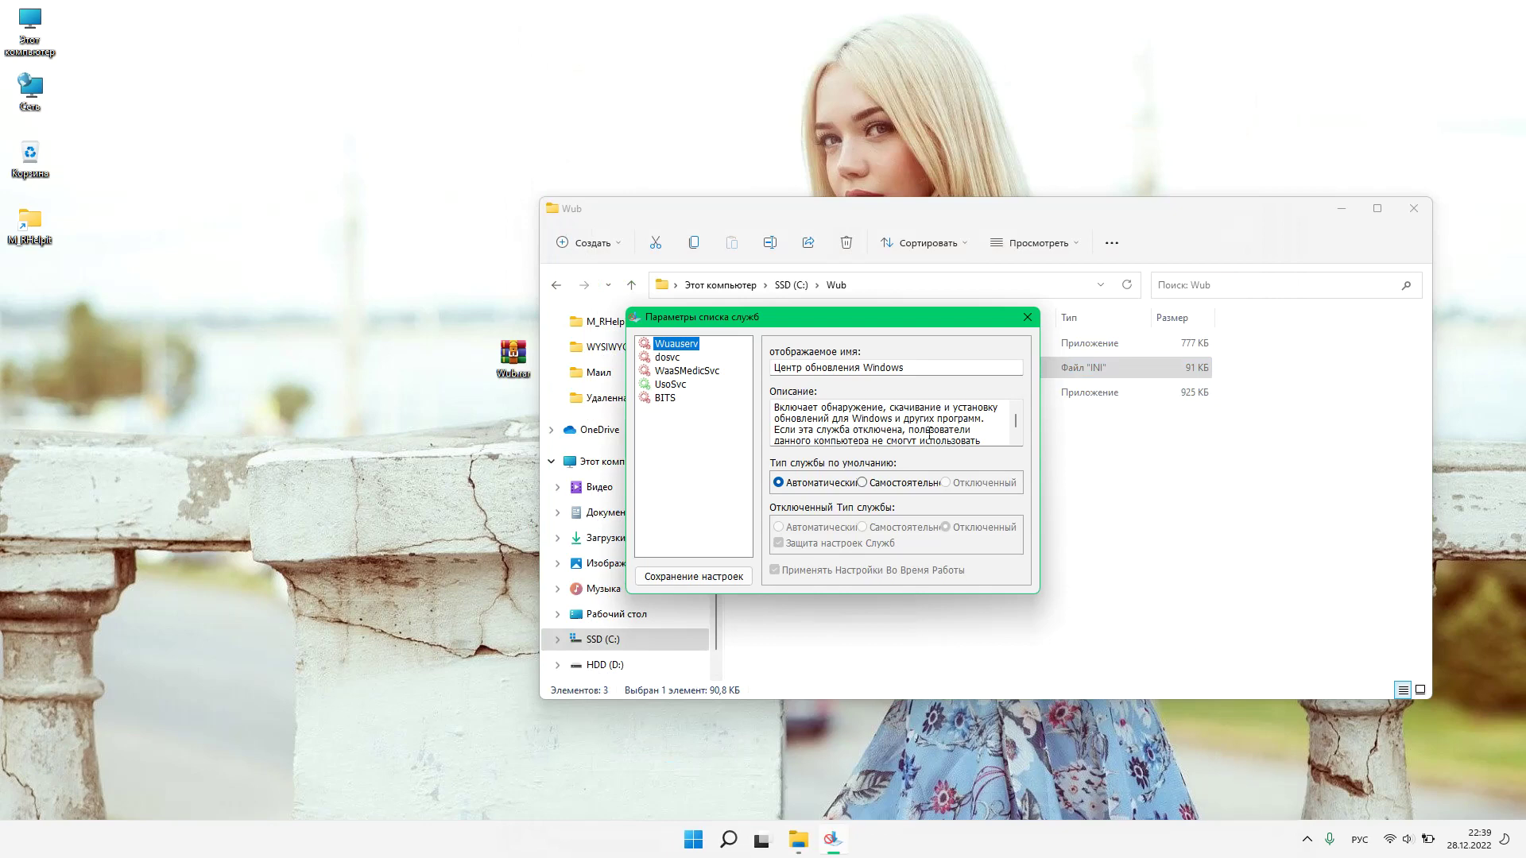
click(1026, 318)
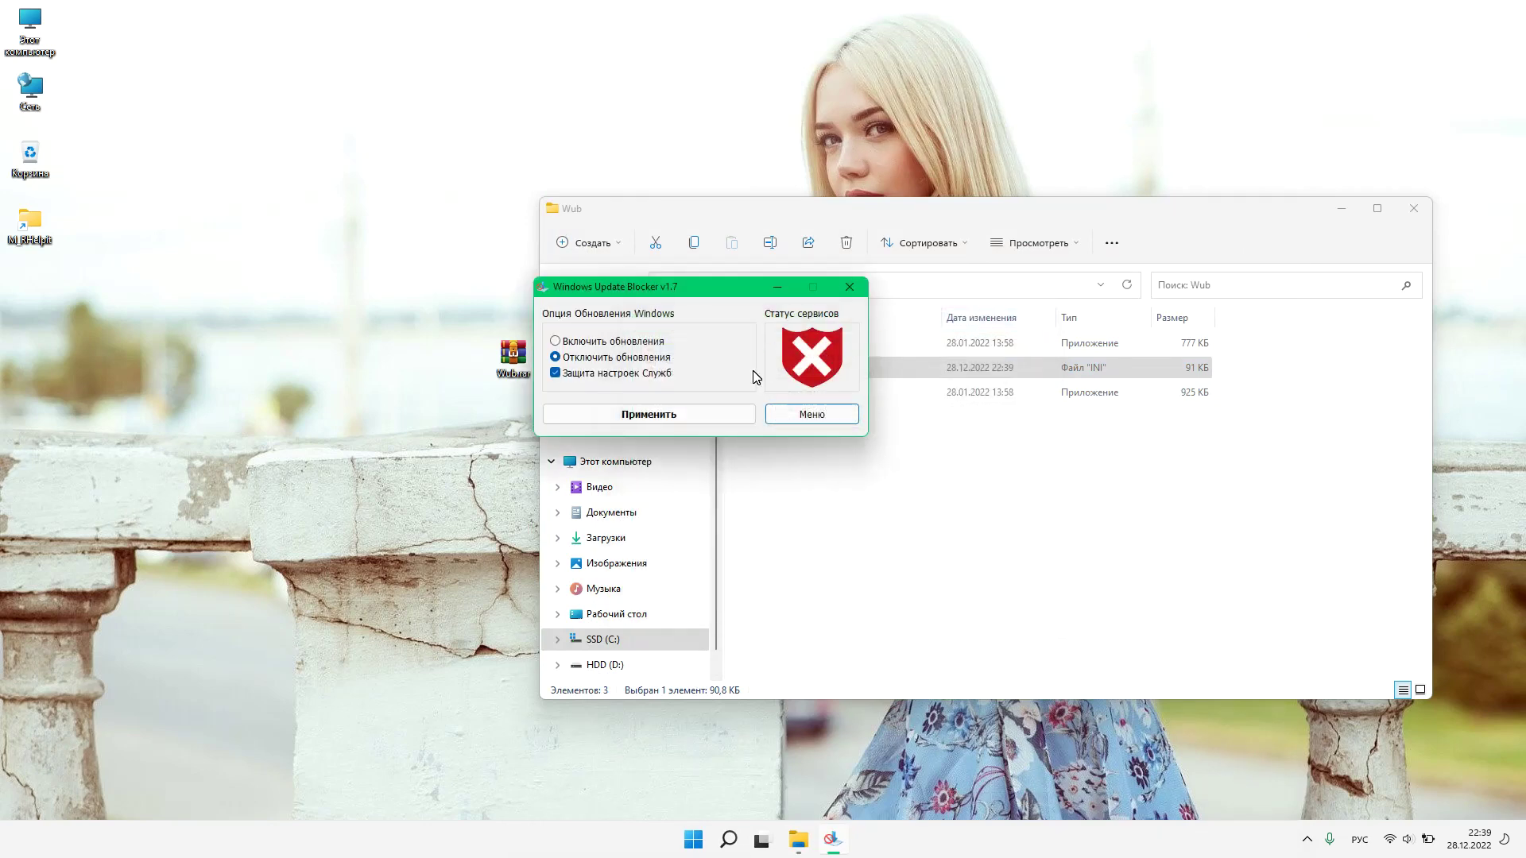
click(803, 417)
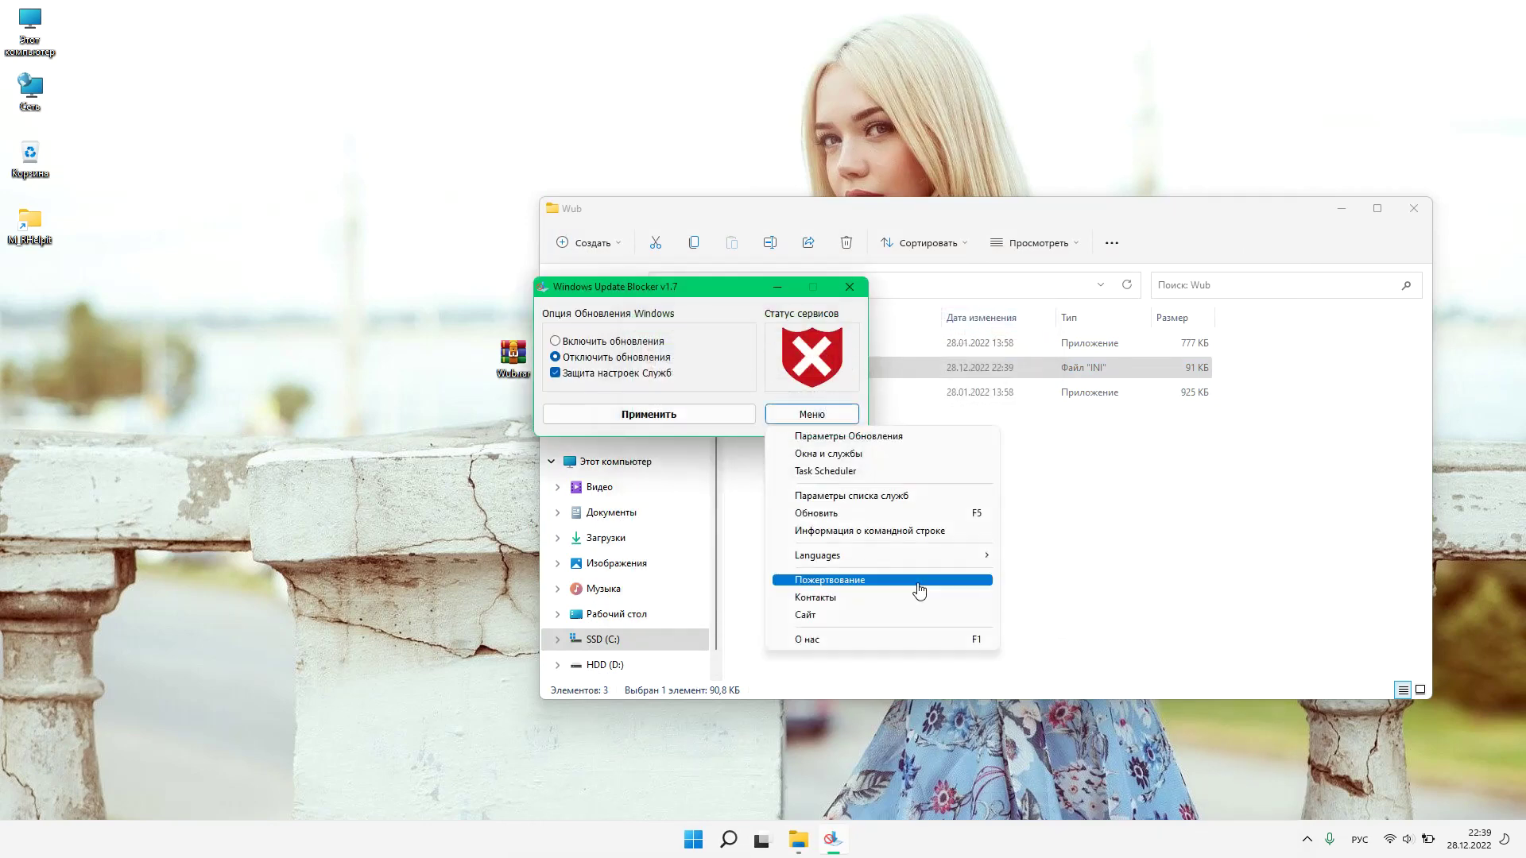
click(893, 496)
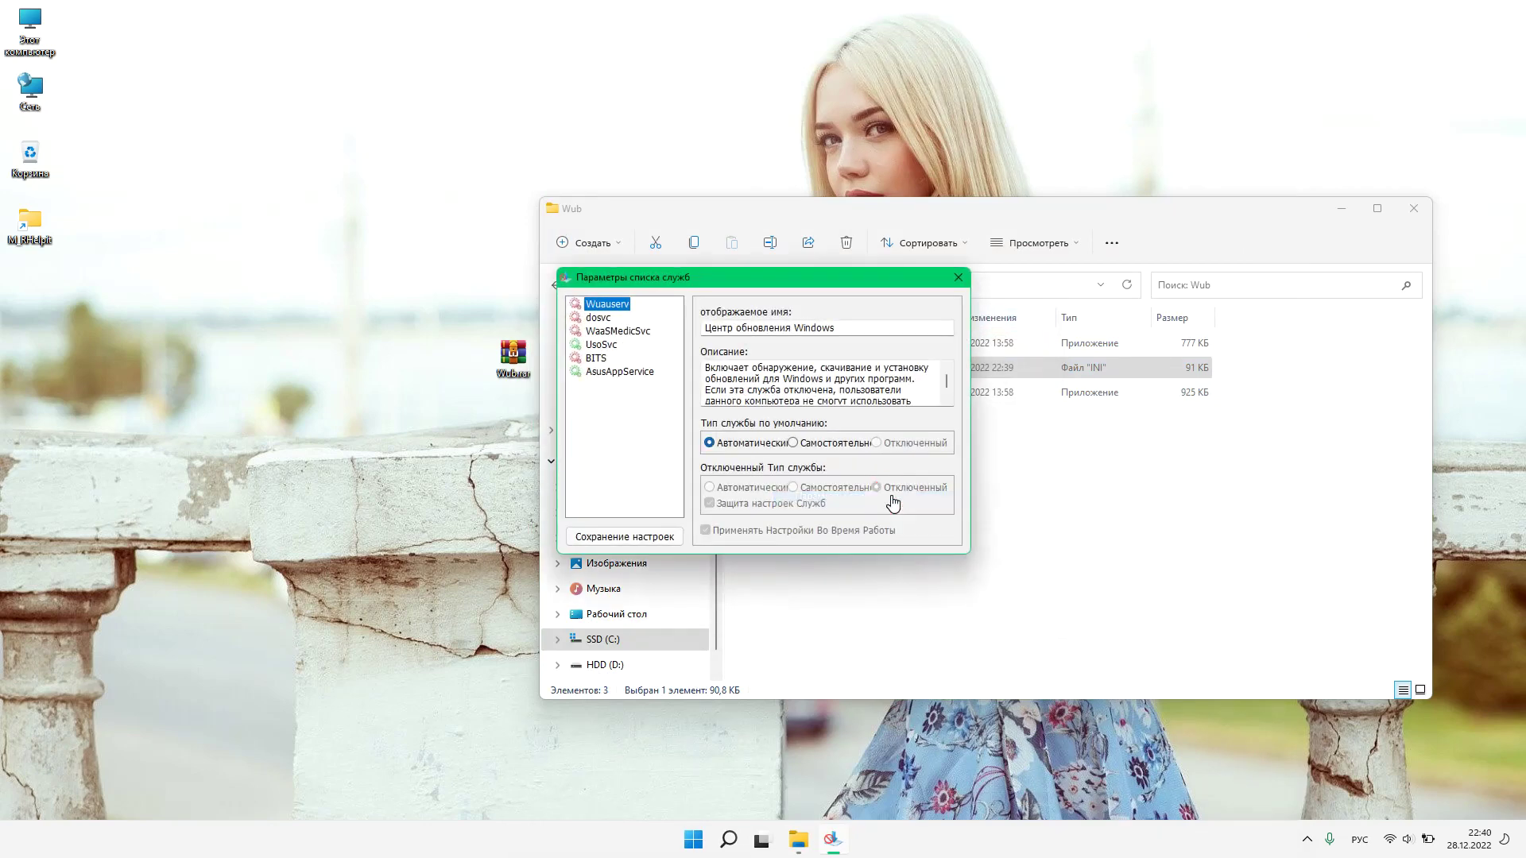
- Set AsusAppService's default and disabled service types to Отключенный, enable Защита настроек Служб, save the settings and apply Отключить обновления
click(649, 373)
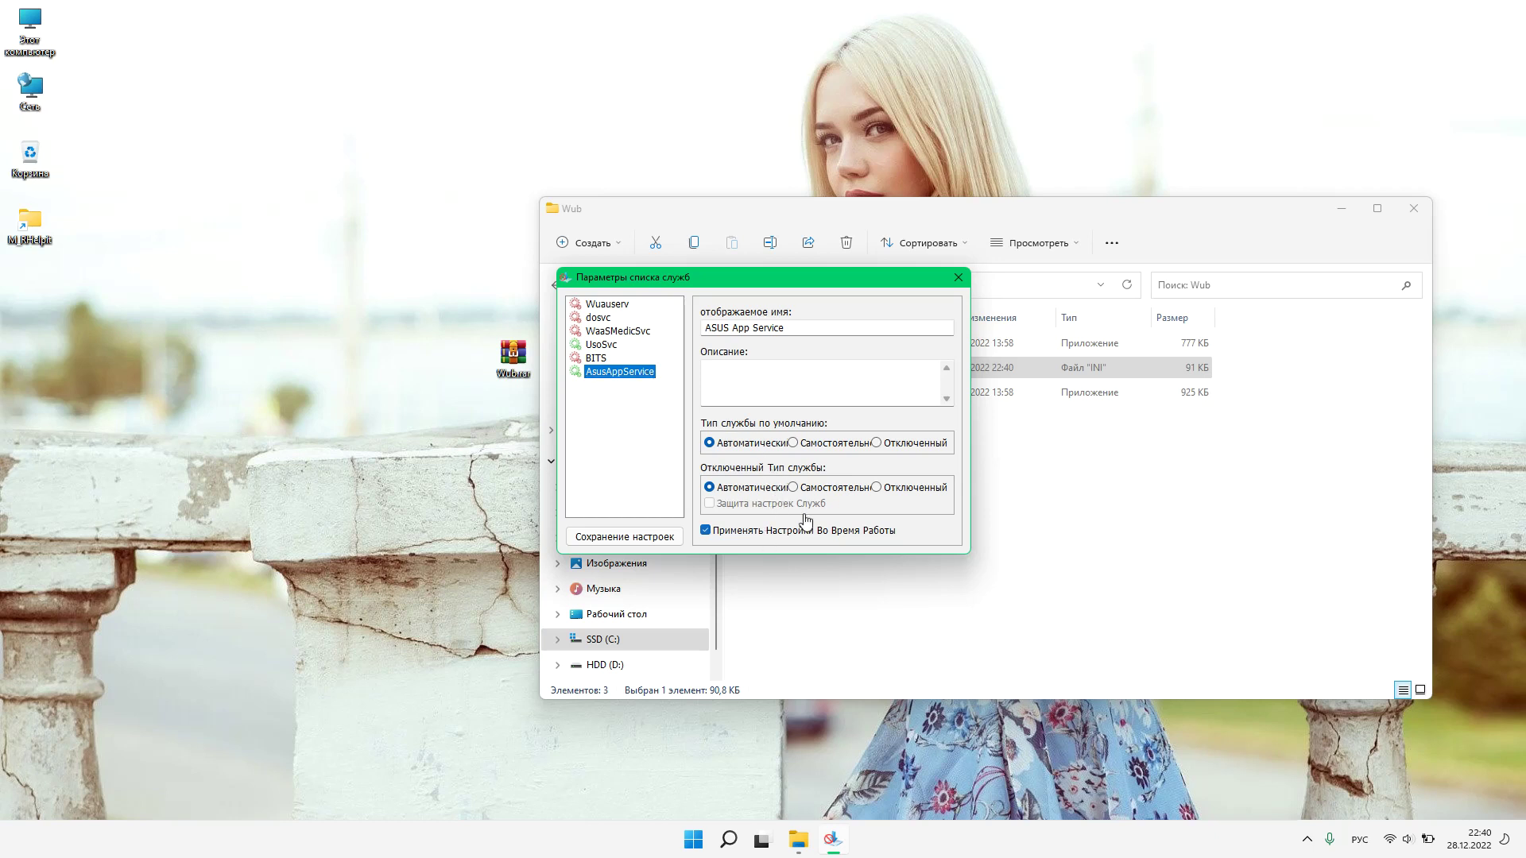
click(894, 447)
click(896, 493)
click(741, 505)
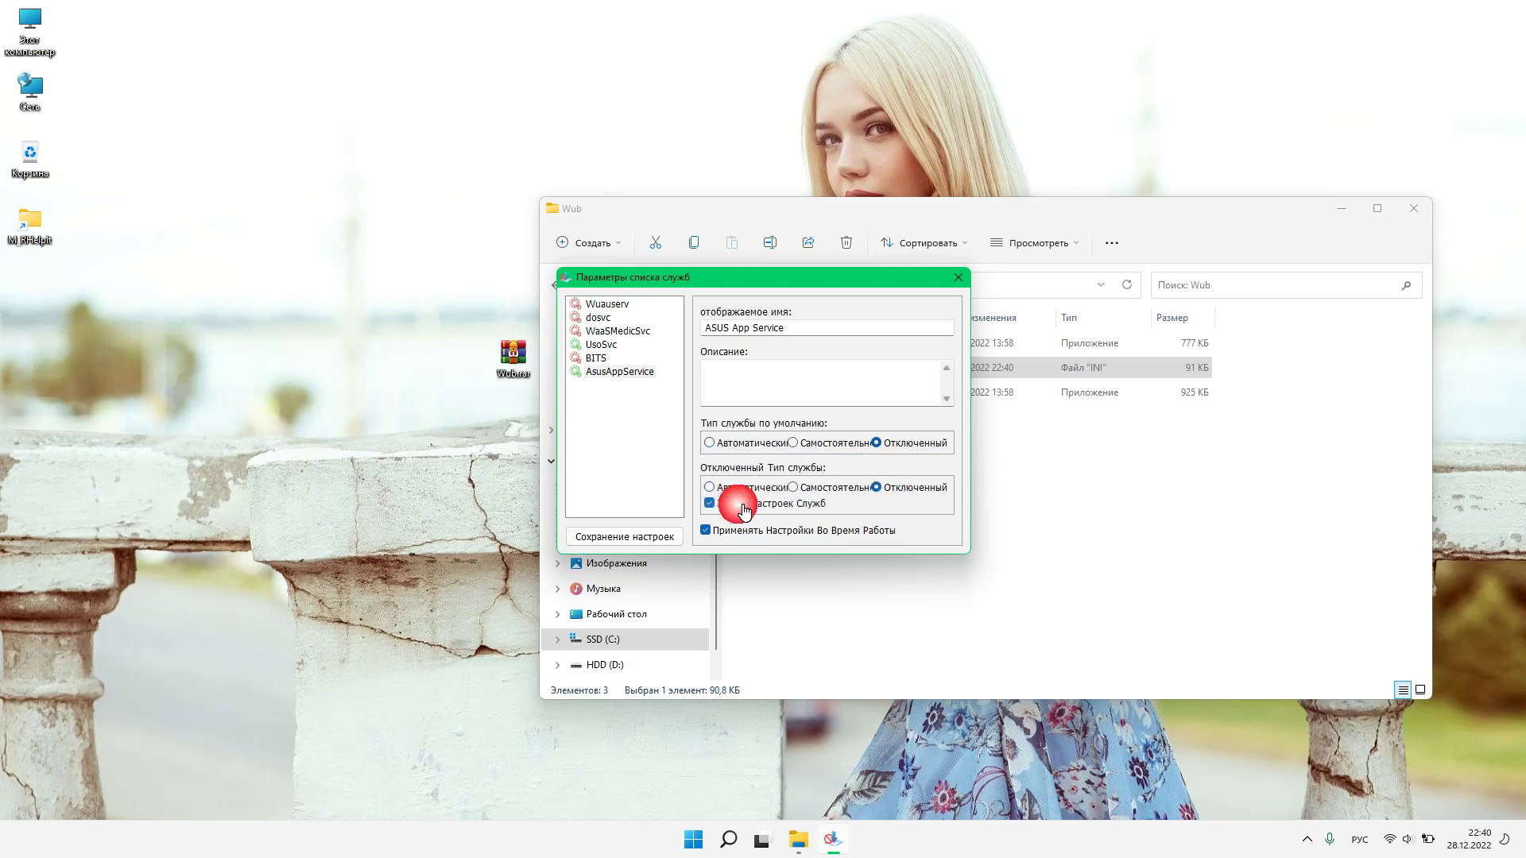
click(674, 538)
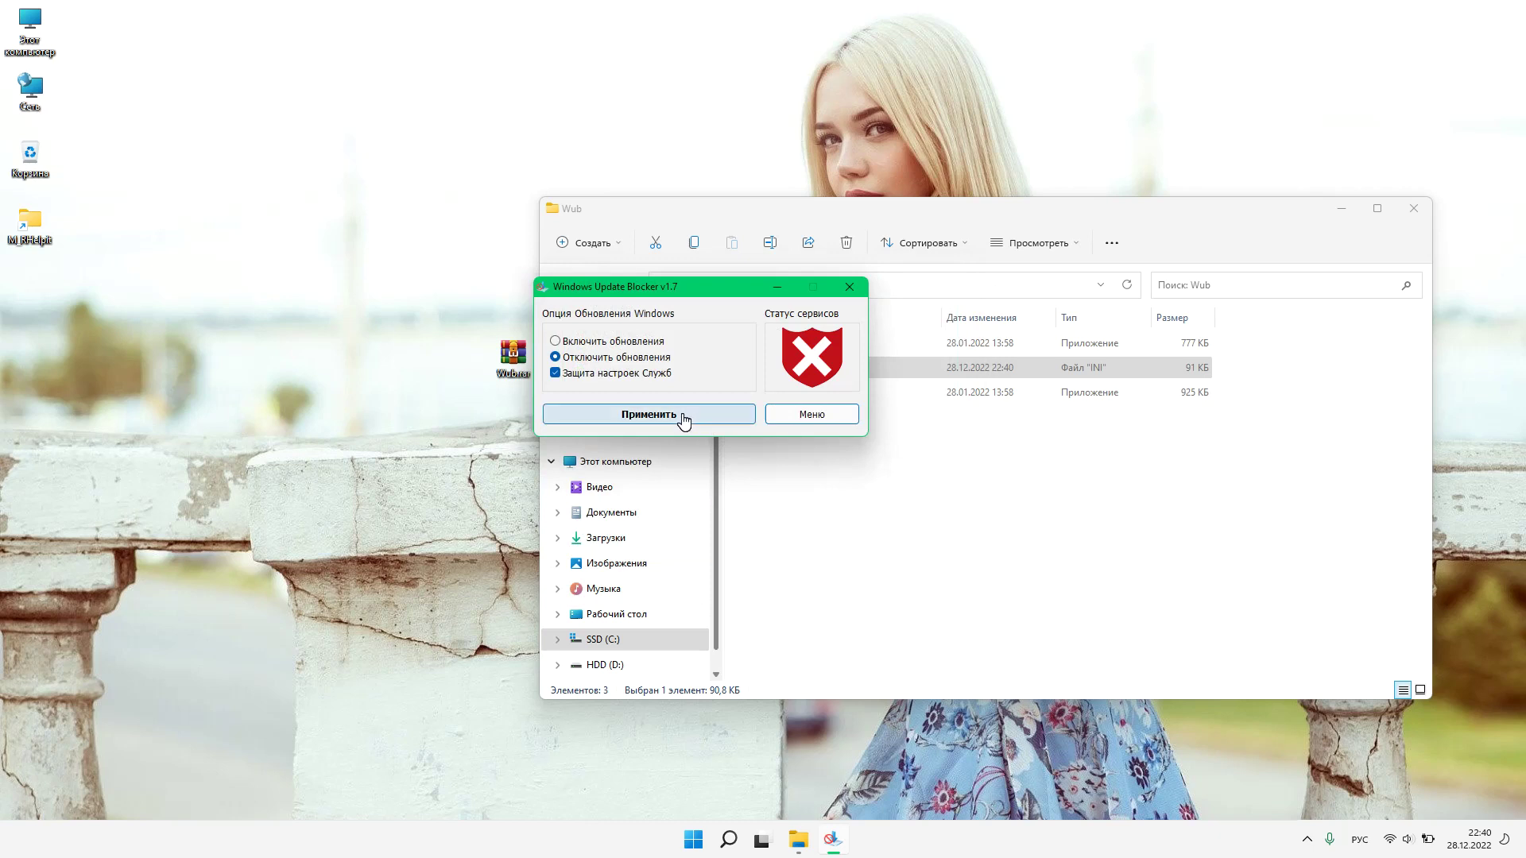
click(682, 417)
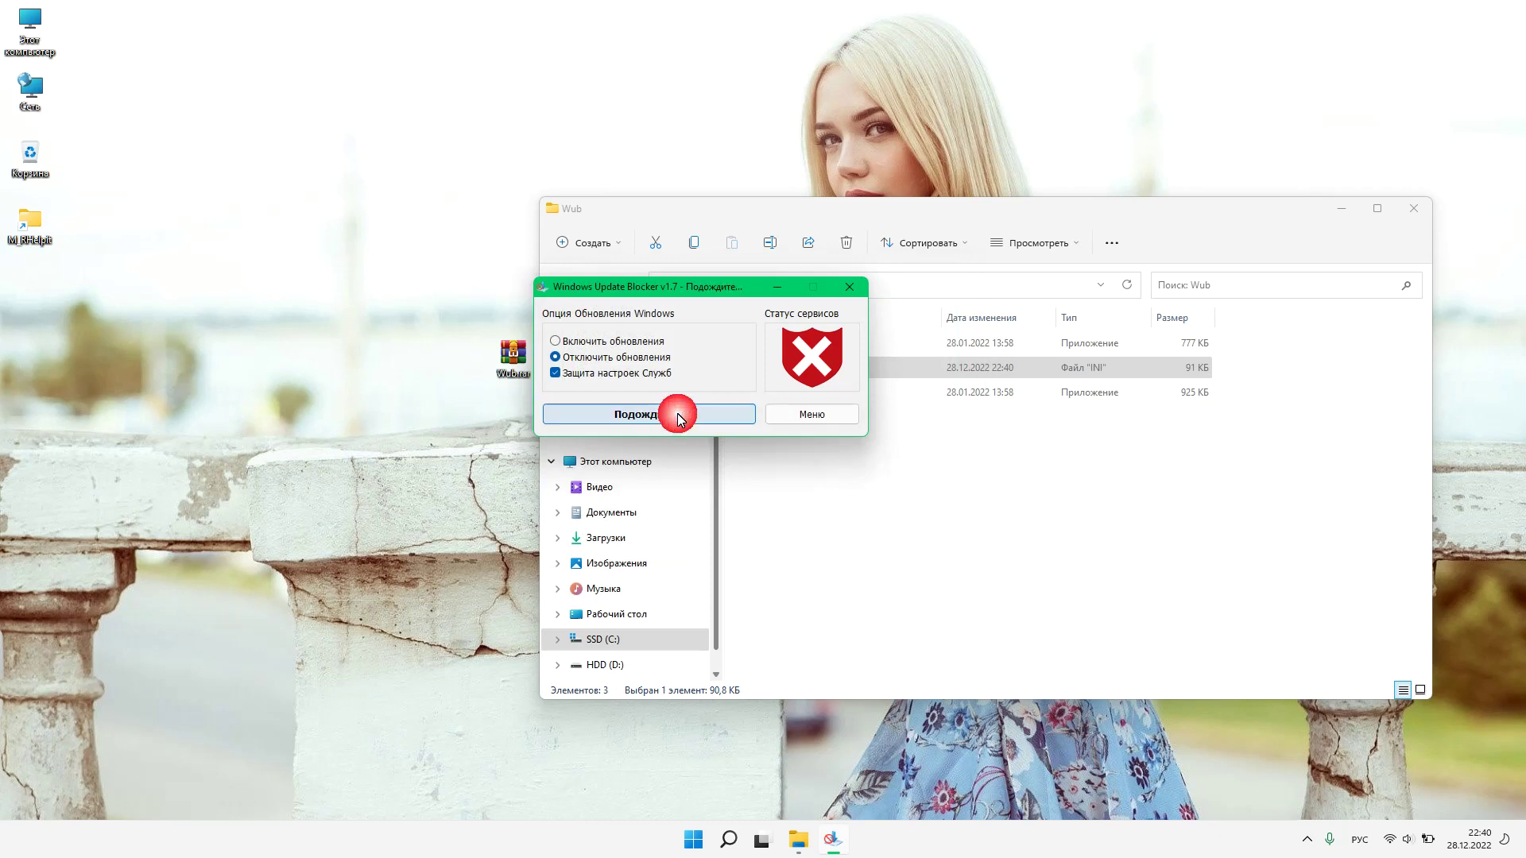
- Check the AsusAppService entry in Параметры списка служб and close the dialog
click(814, 417)
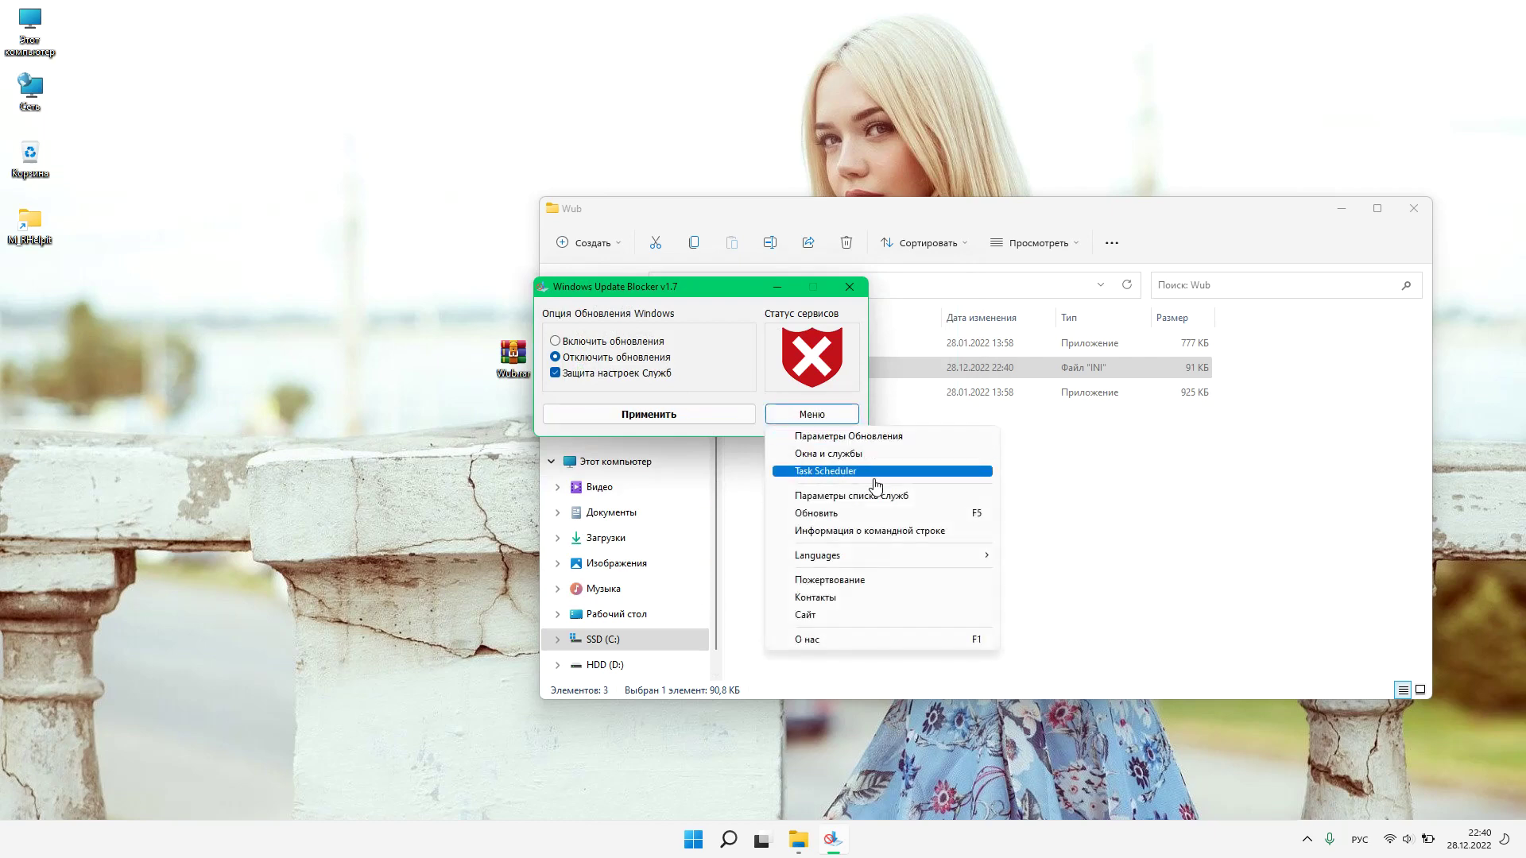
click(854, 497)
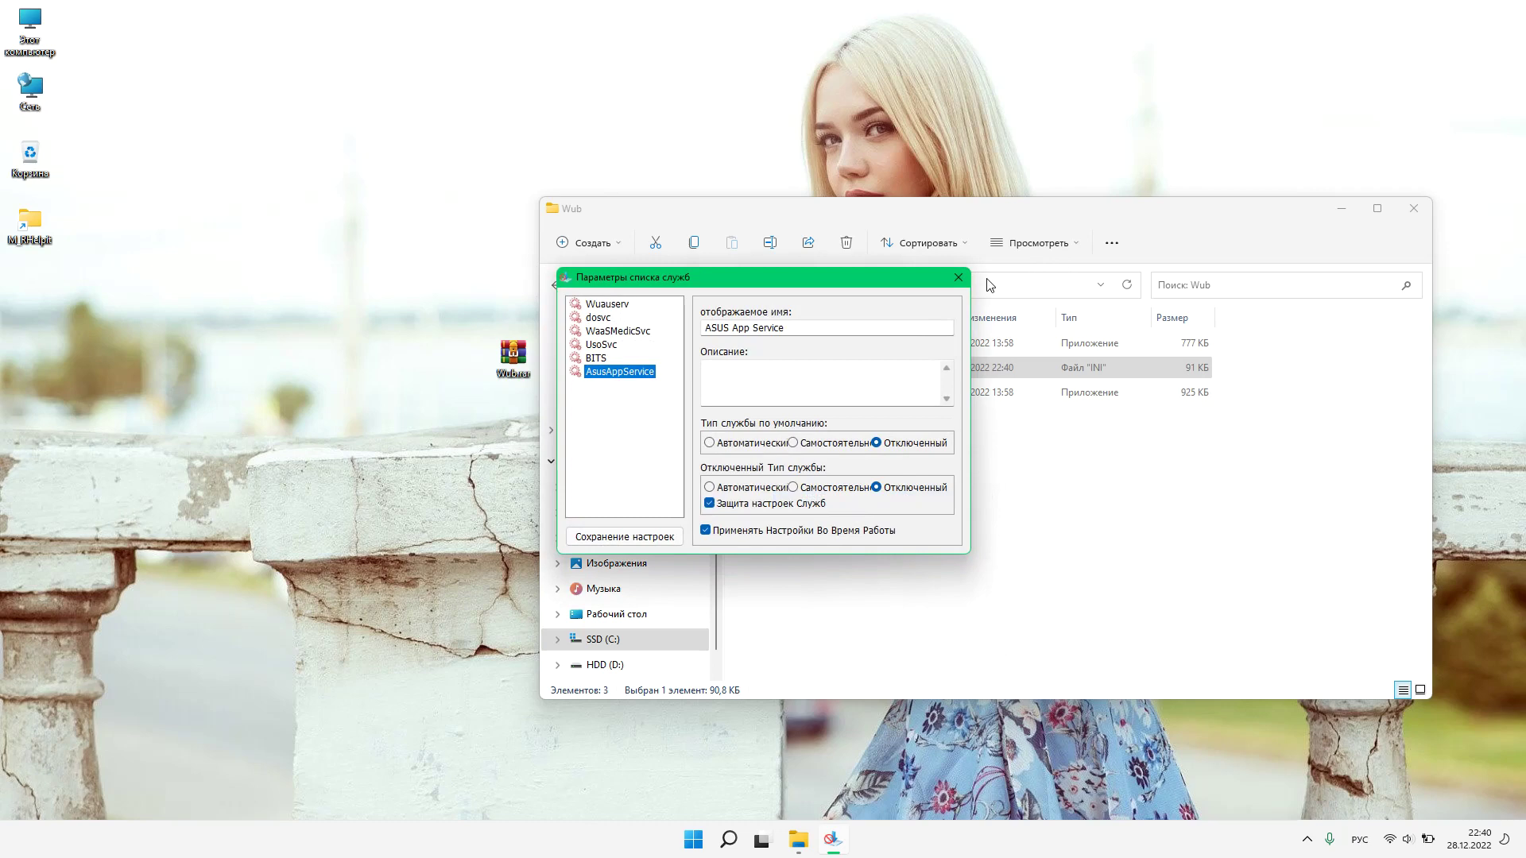
click(958, 279)
- Open the Windows services console from Windows Update Blocker and display the ASUS App Service properties
click(812, 414)
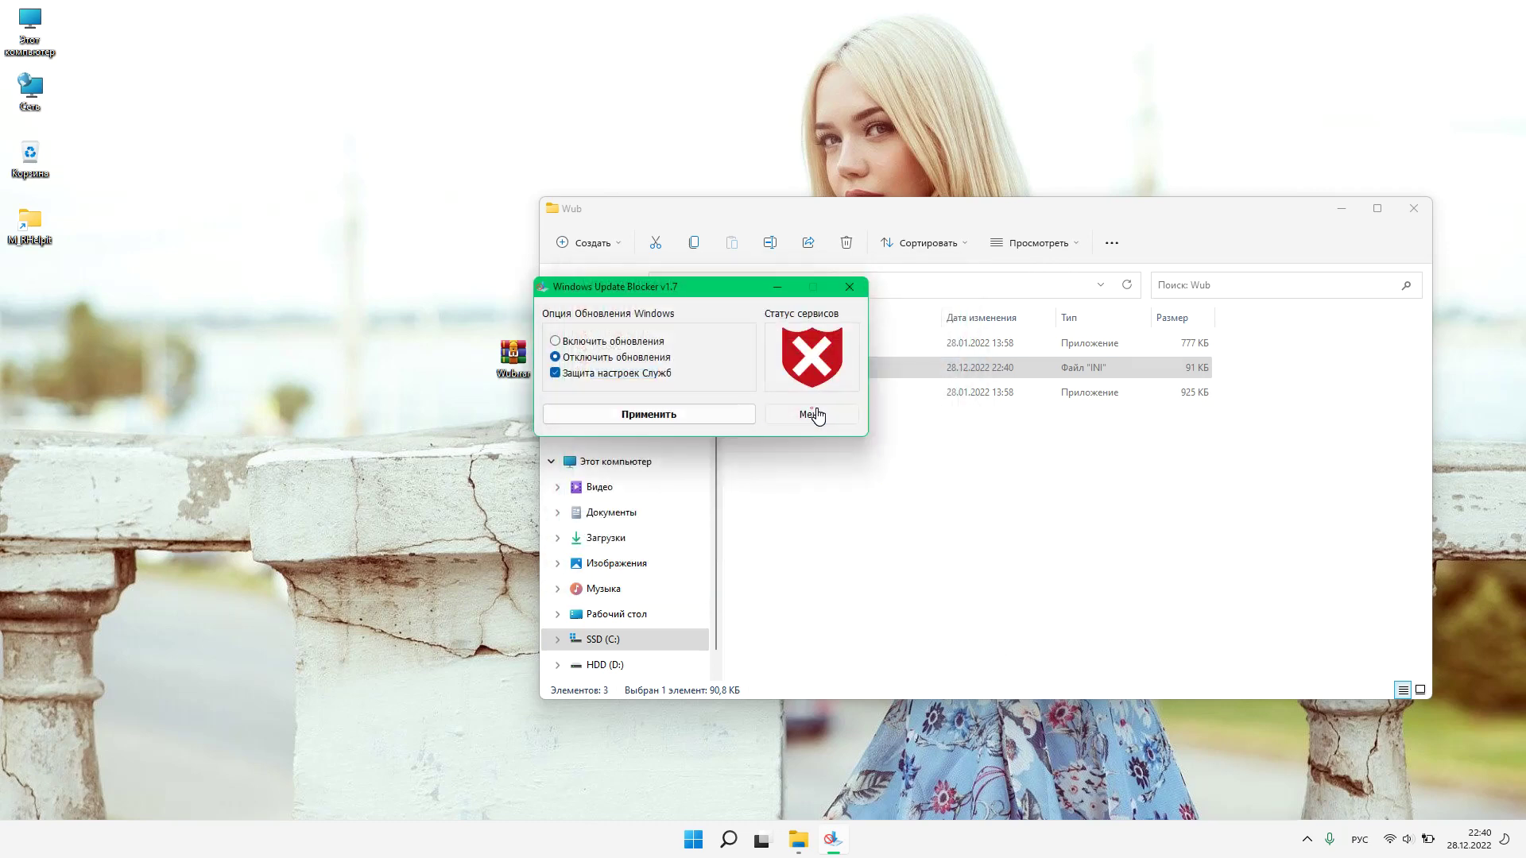
click(857, 455)
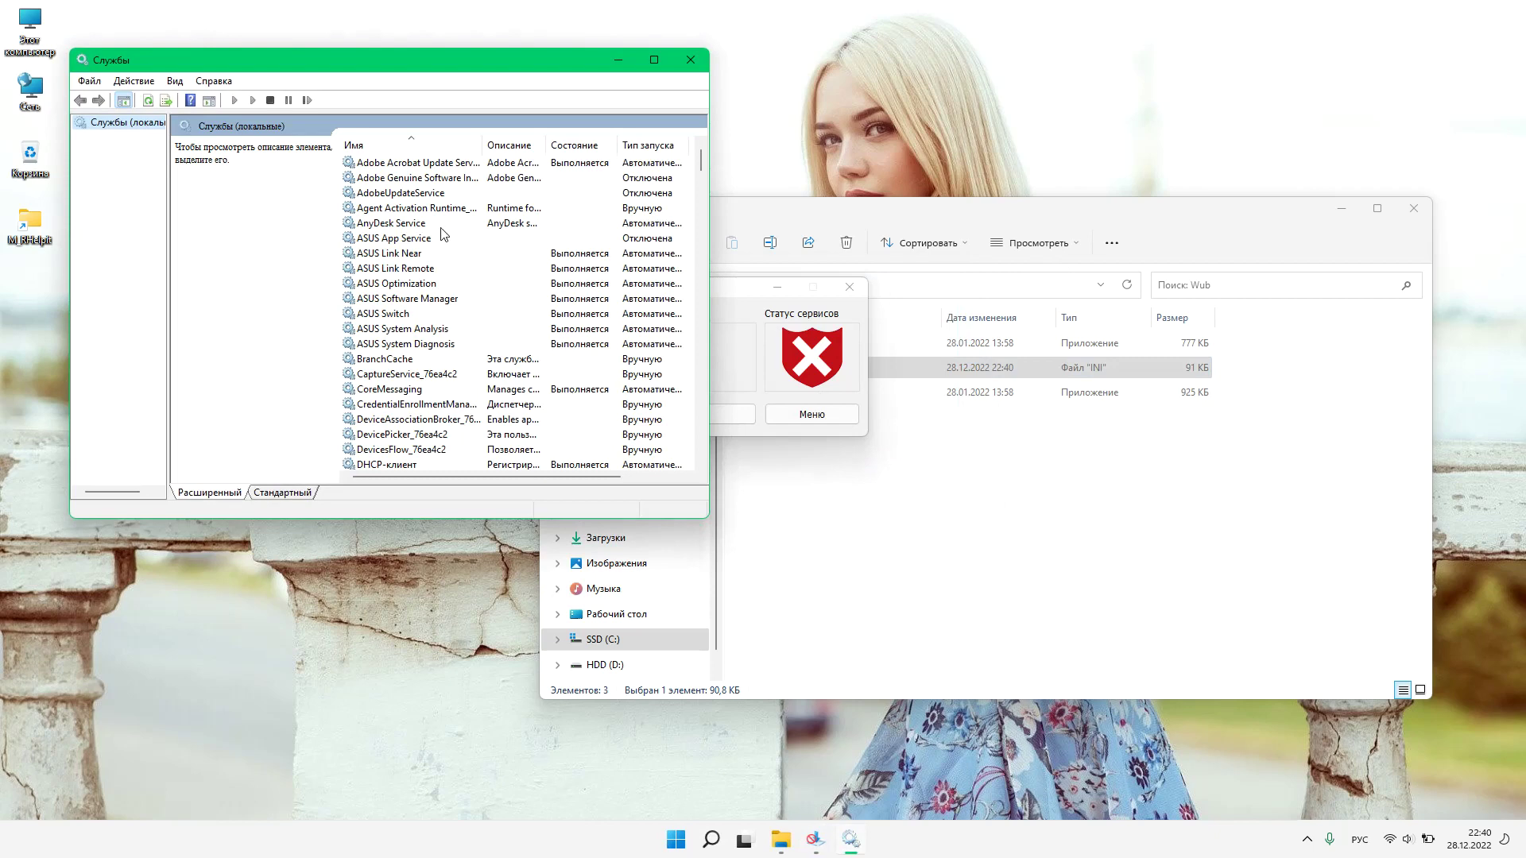
double_click(416, 240)
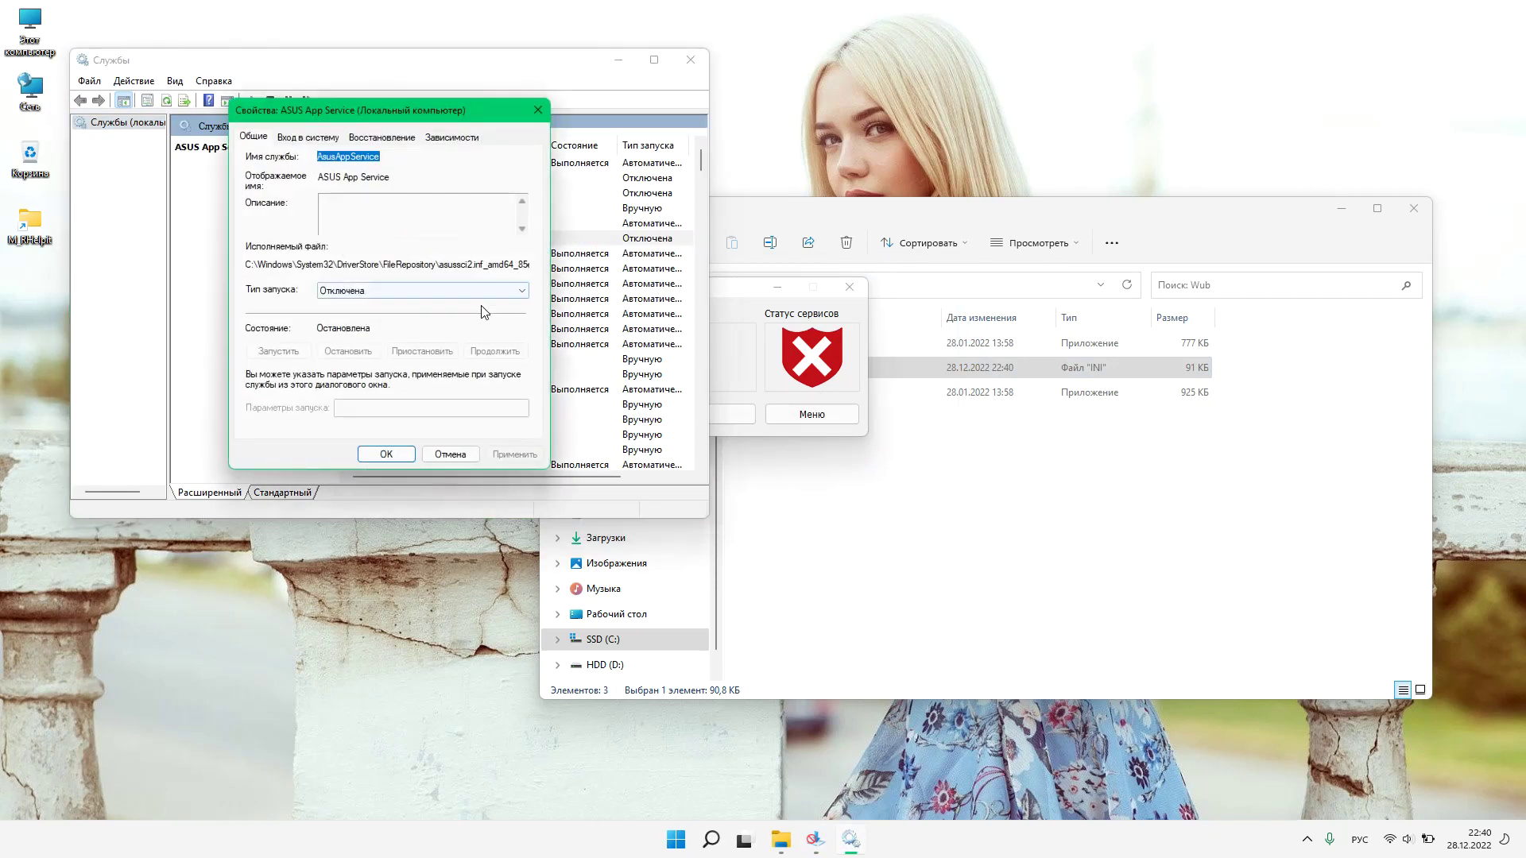
- Try to change the ASUS App Service startup type to Автоматически and inspect the end of its executable path
click(389, 292)
click(390, 316)
click(508, 460)
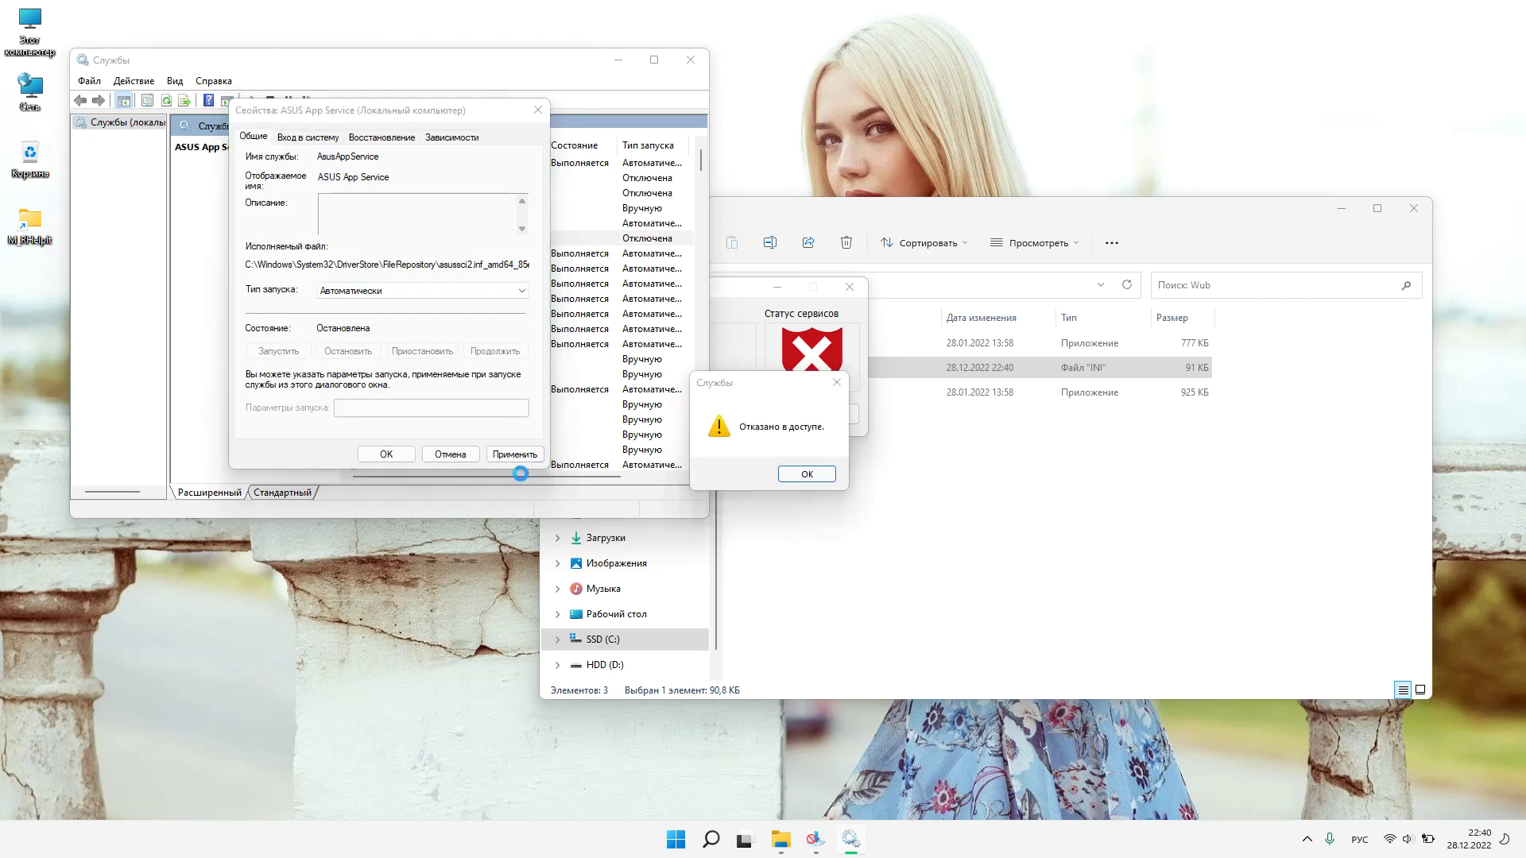
key(Return)
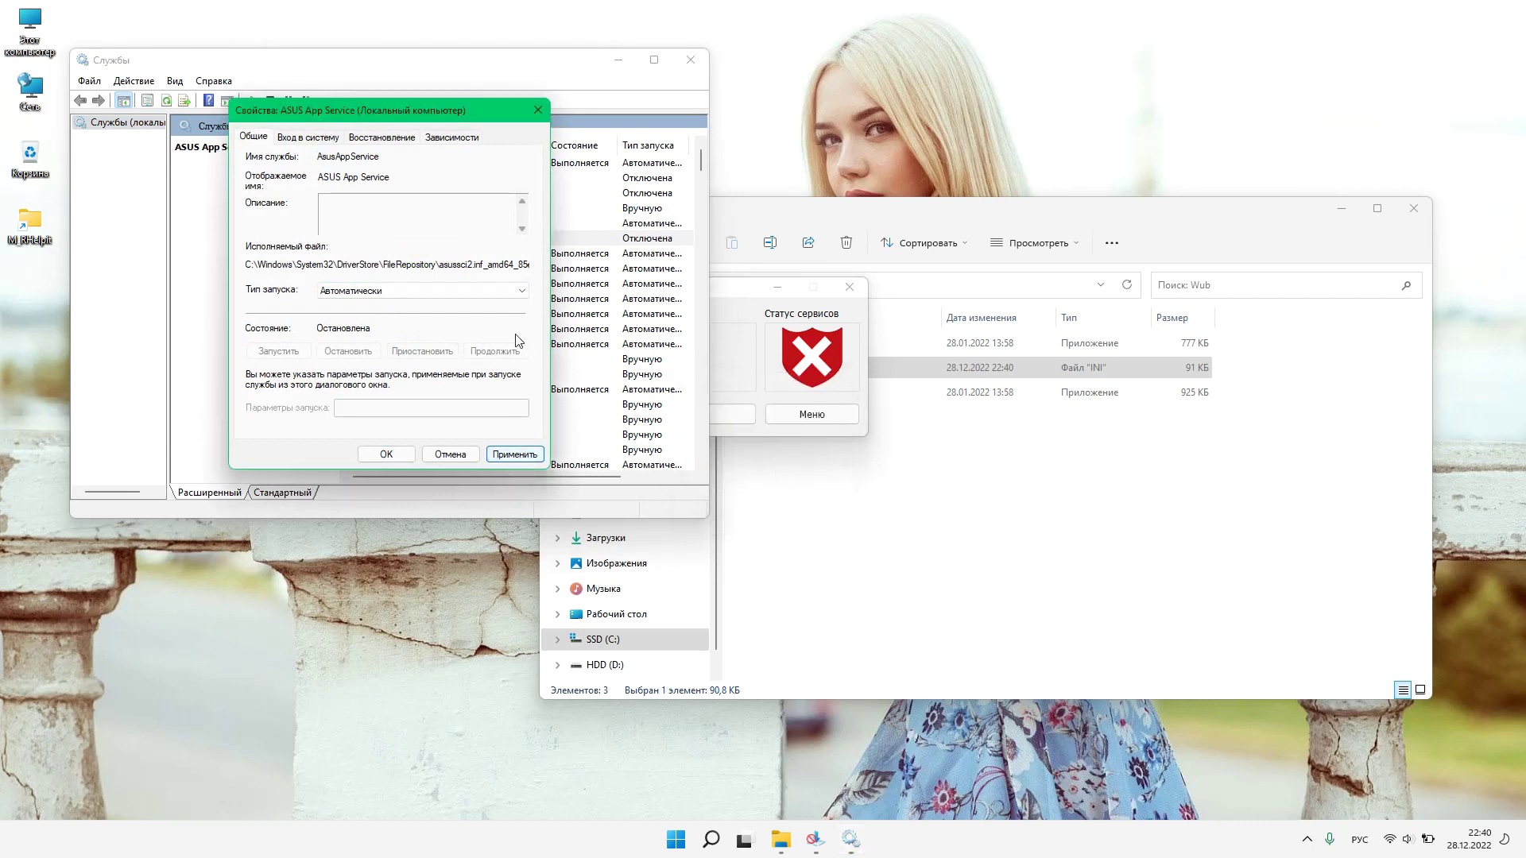
click(458, 270)
double_click(473, 270)
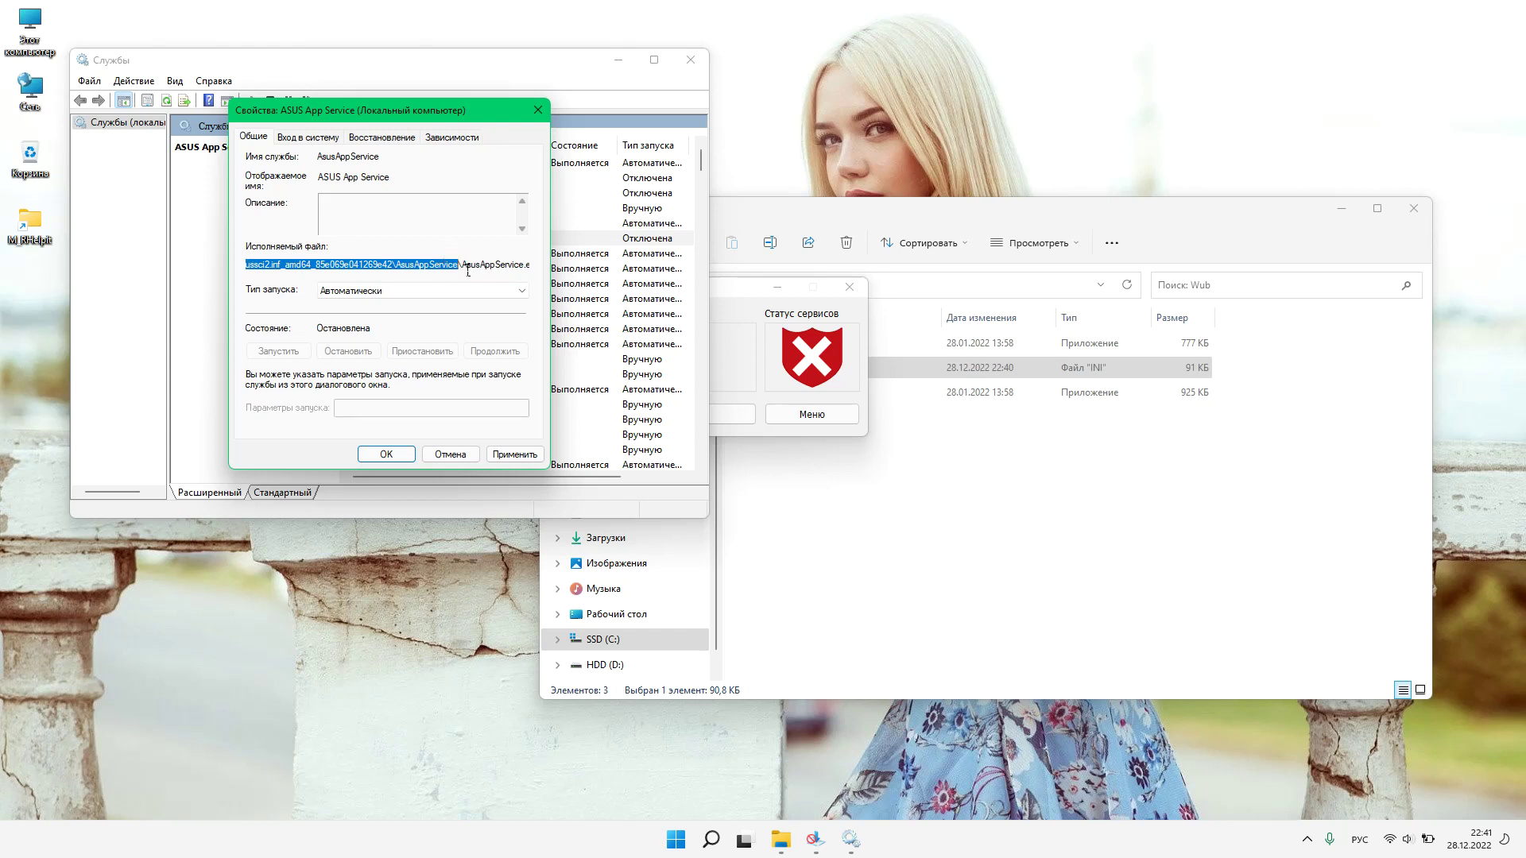
- Reopen Параметры списка служб in Windows Update Blocker, disable Защита настроек Служб for AsusAppService and save the settings
click(776, 354)
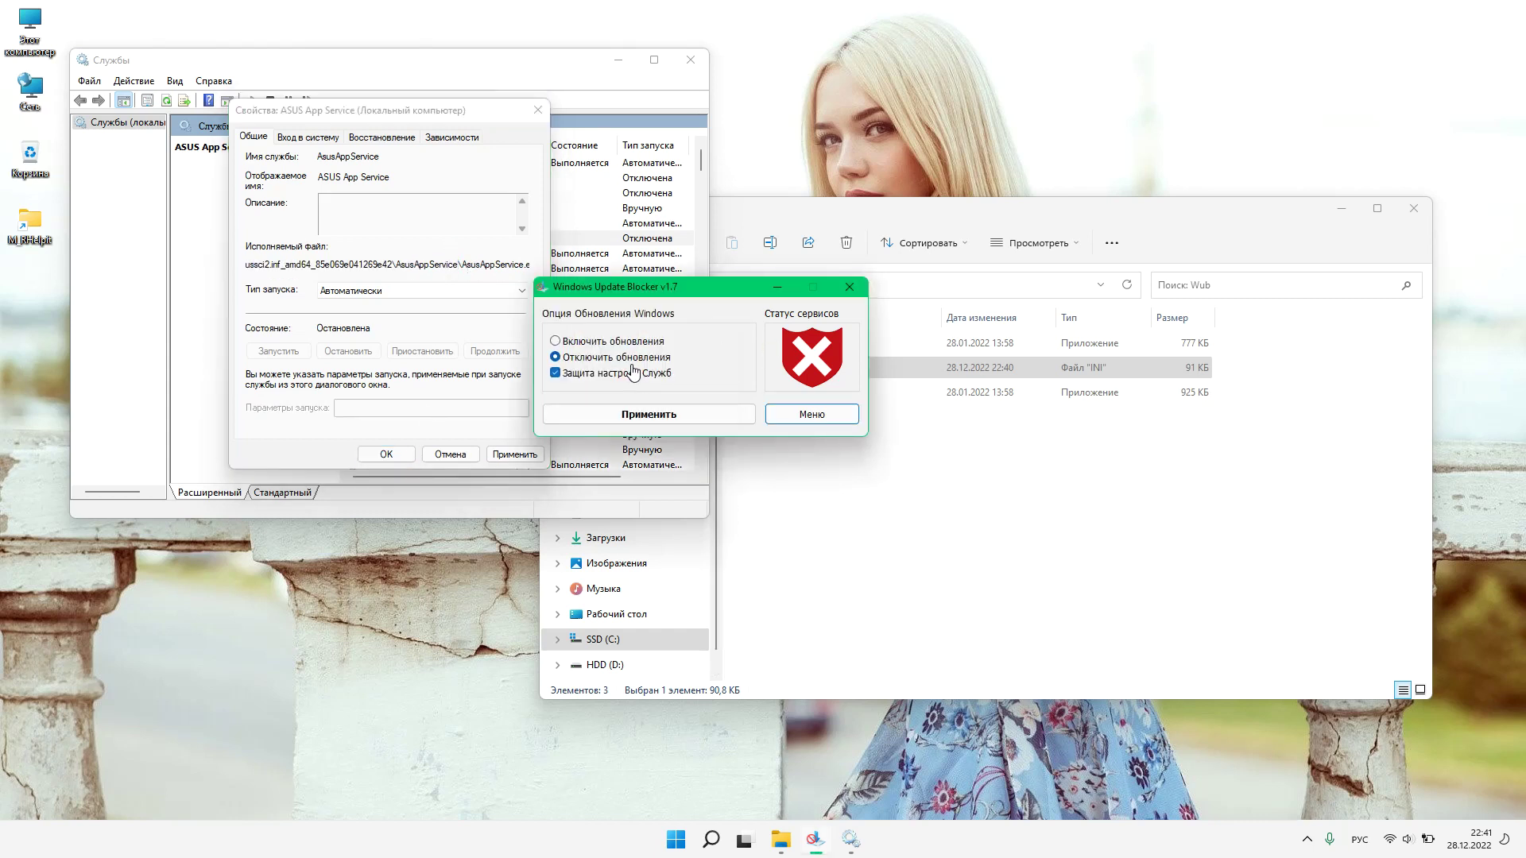
click(809, 418)
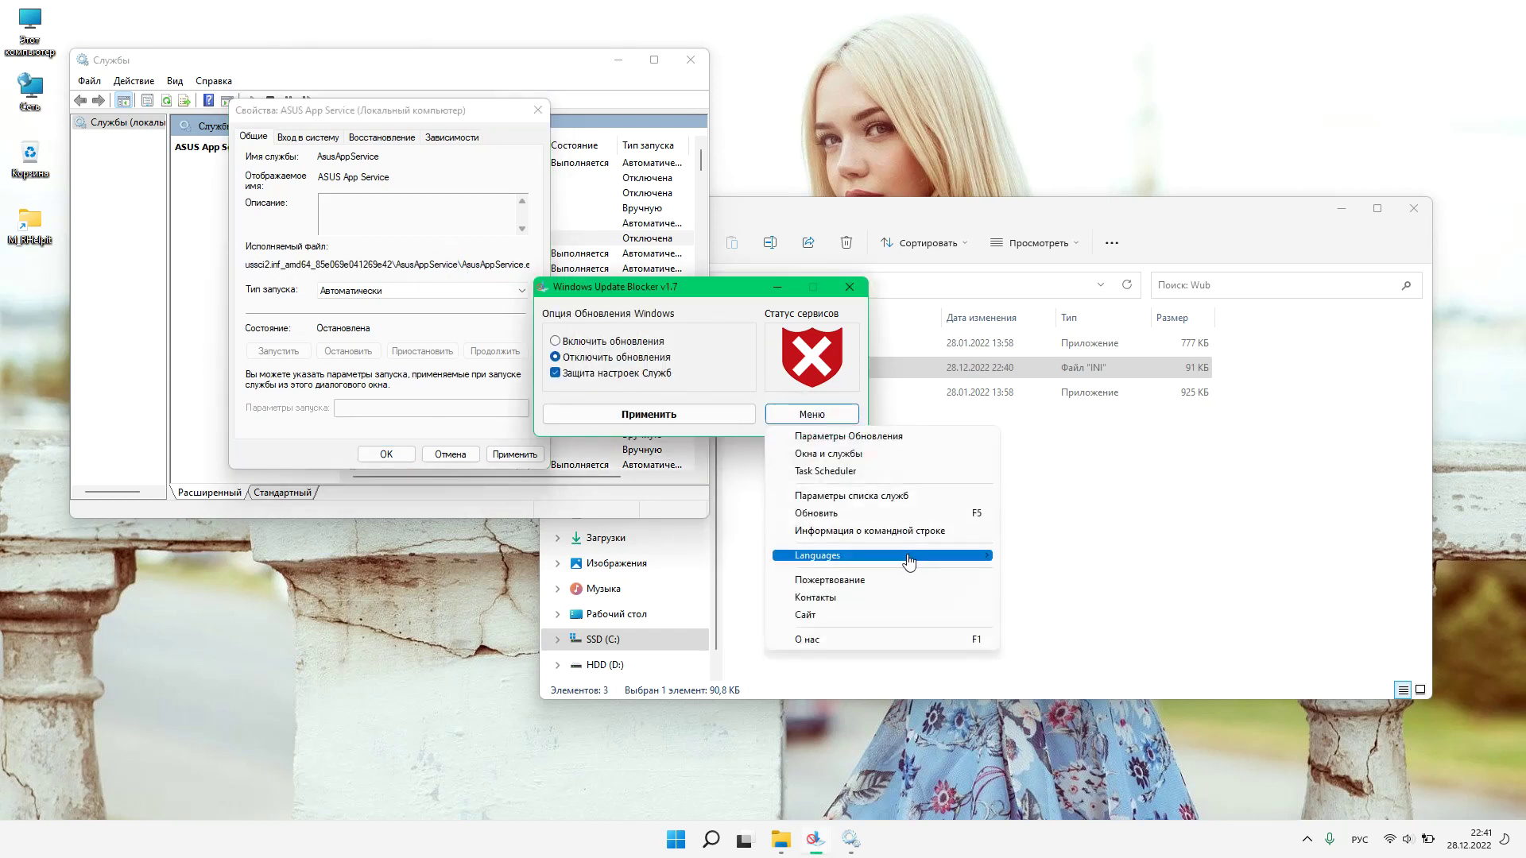
click(880, 501)
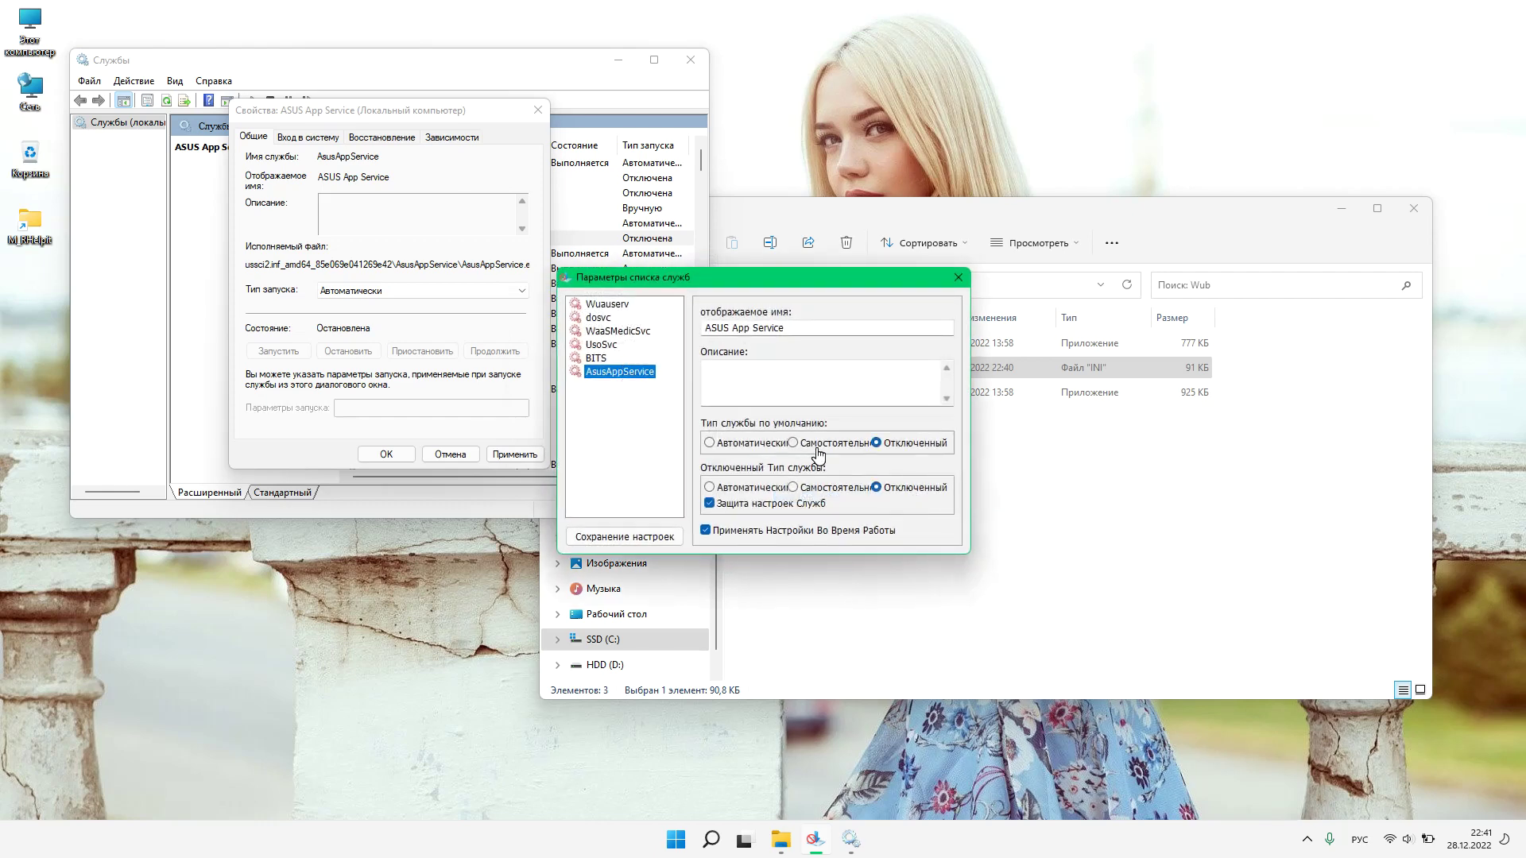
click(753, 509)
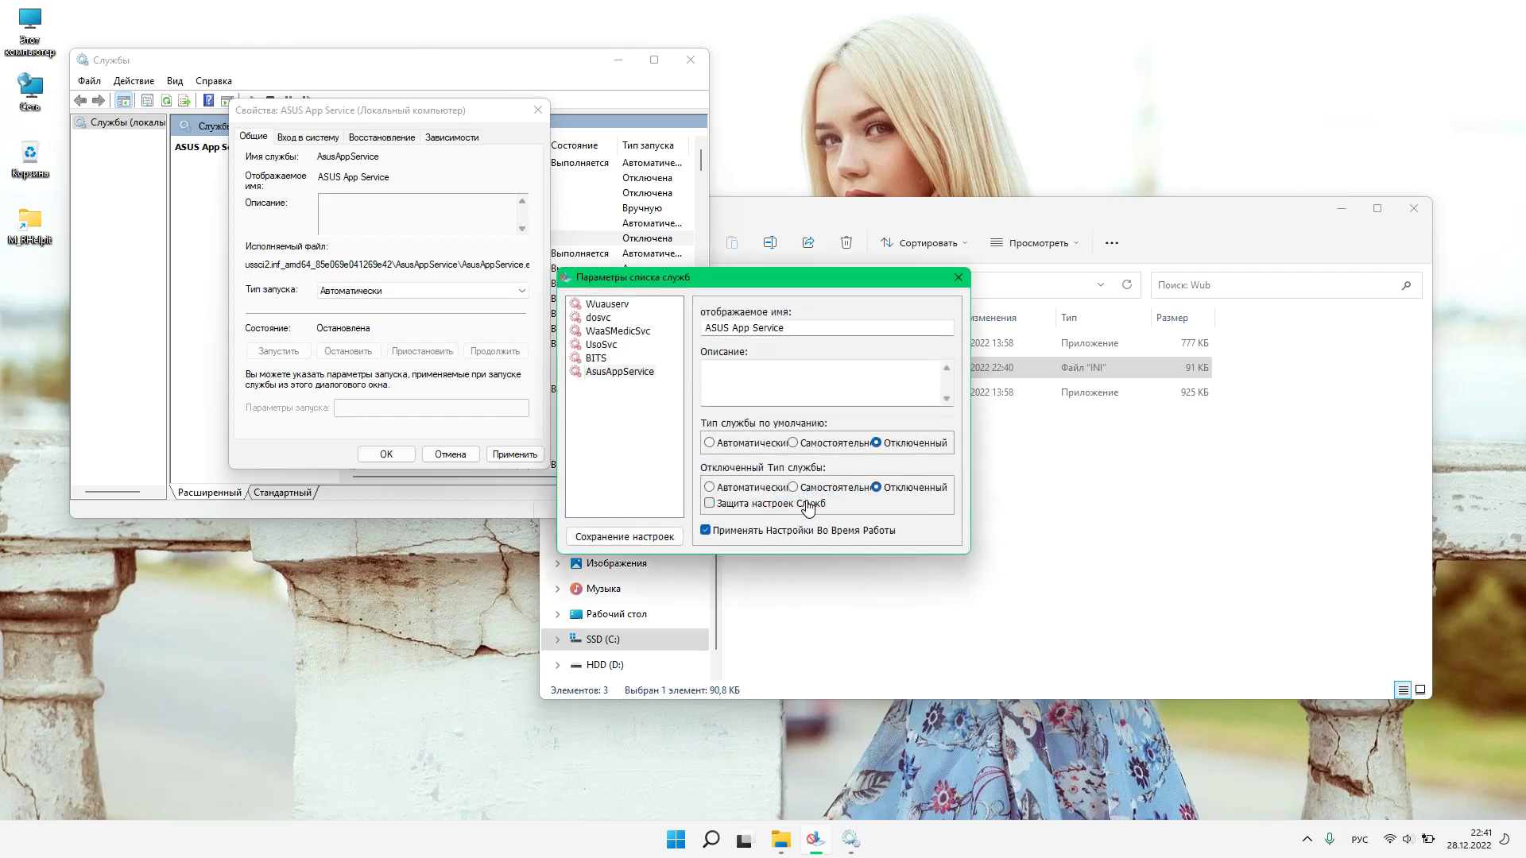
click(660, 539)
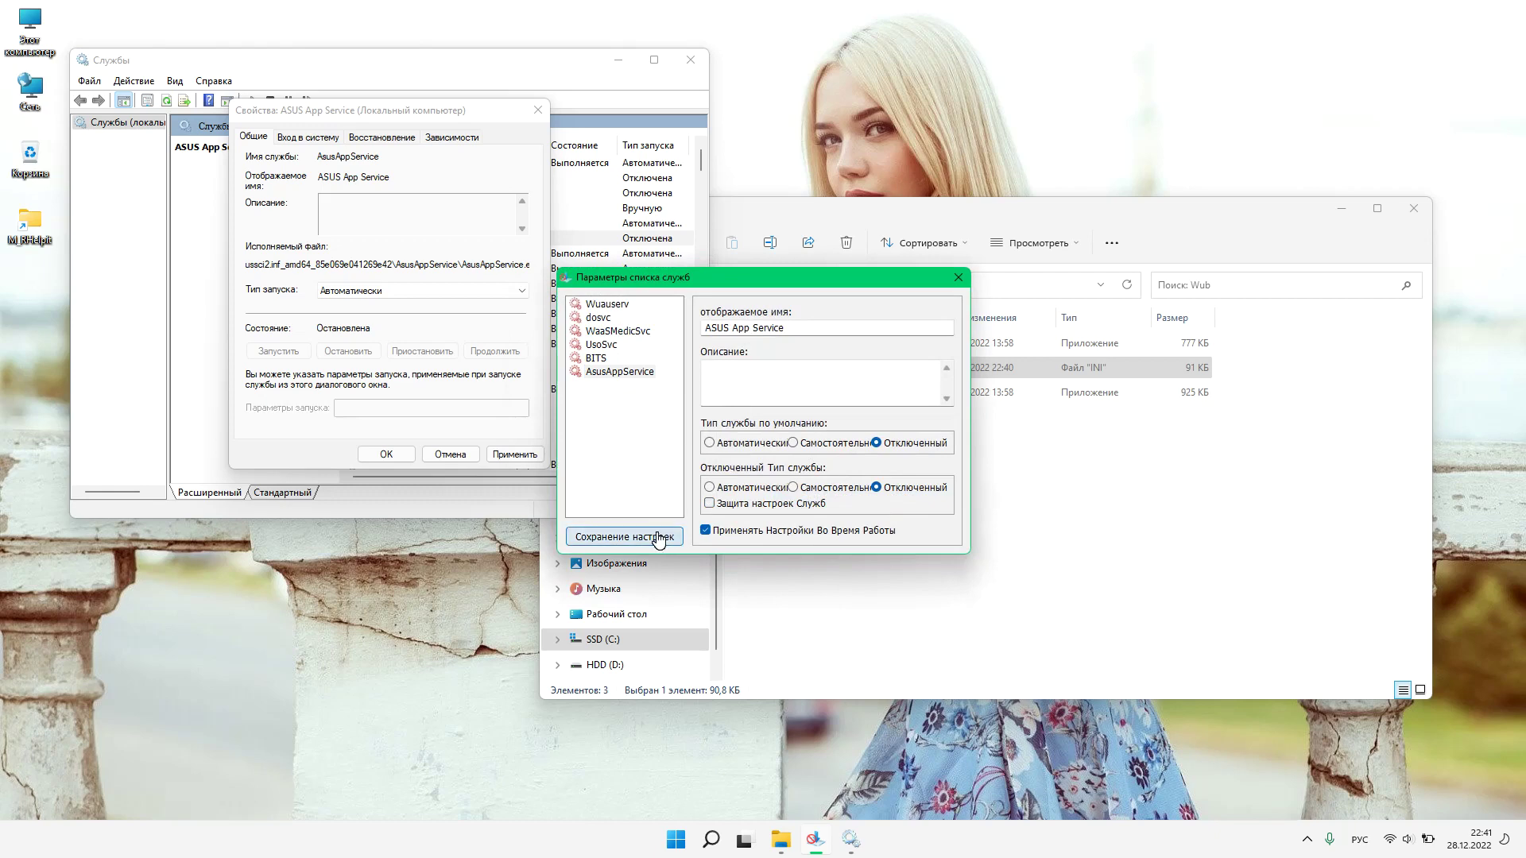
- Reapply the Отключить обновления settings, then apply the Автоматически startup type to ASUS App Service and start the service
click(715, 417)
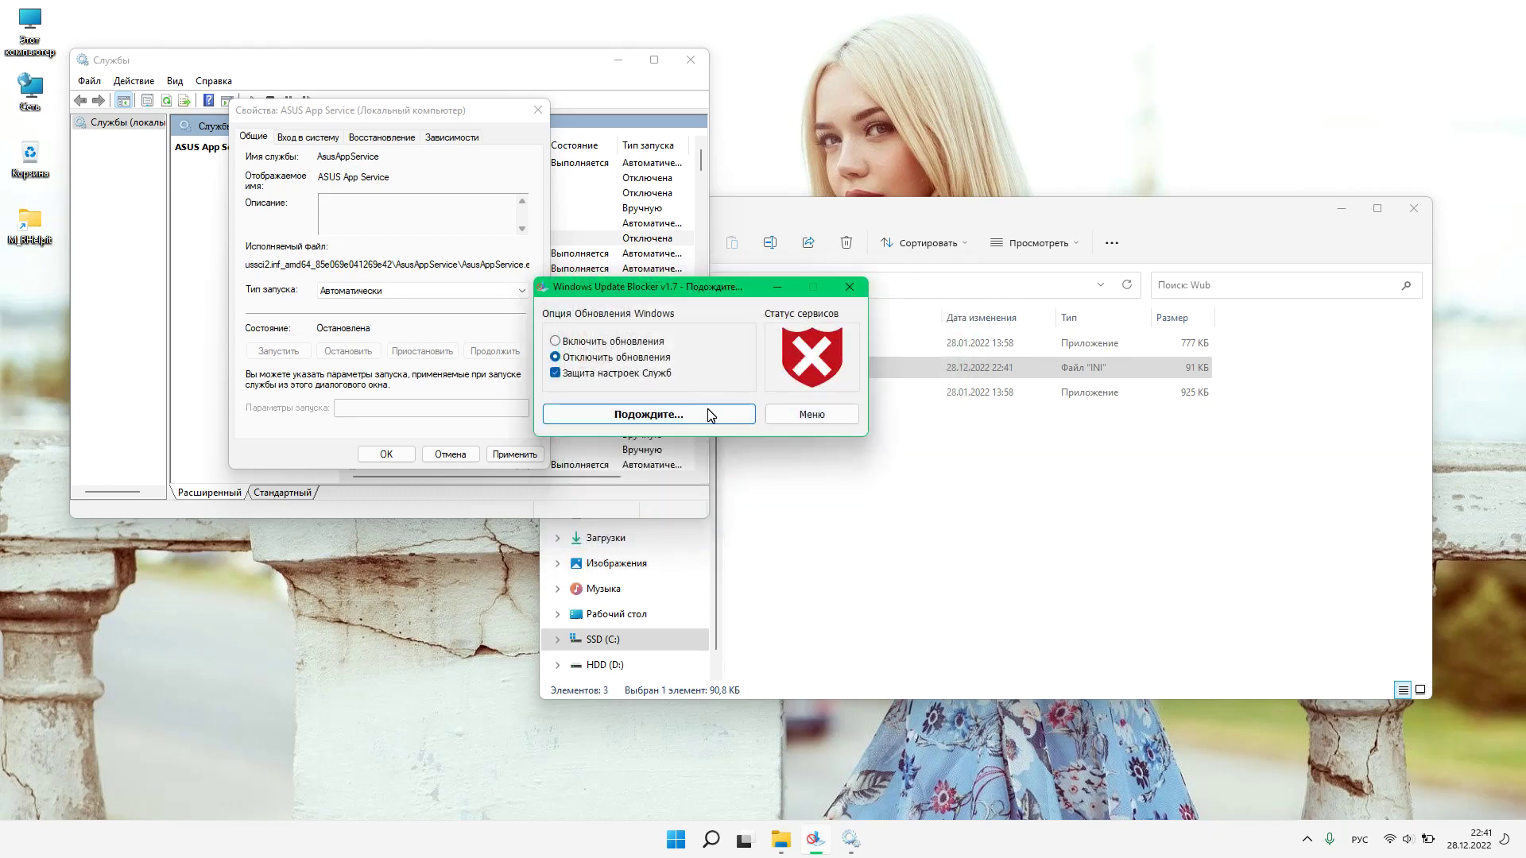
click(510, 455)
click(291, 352)
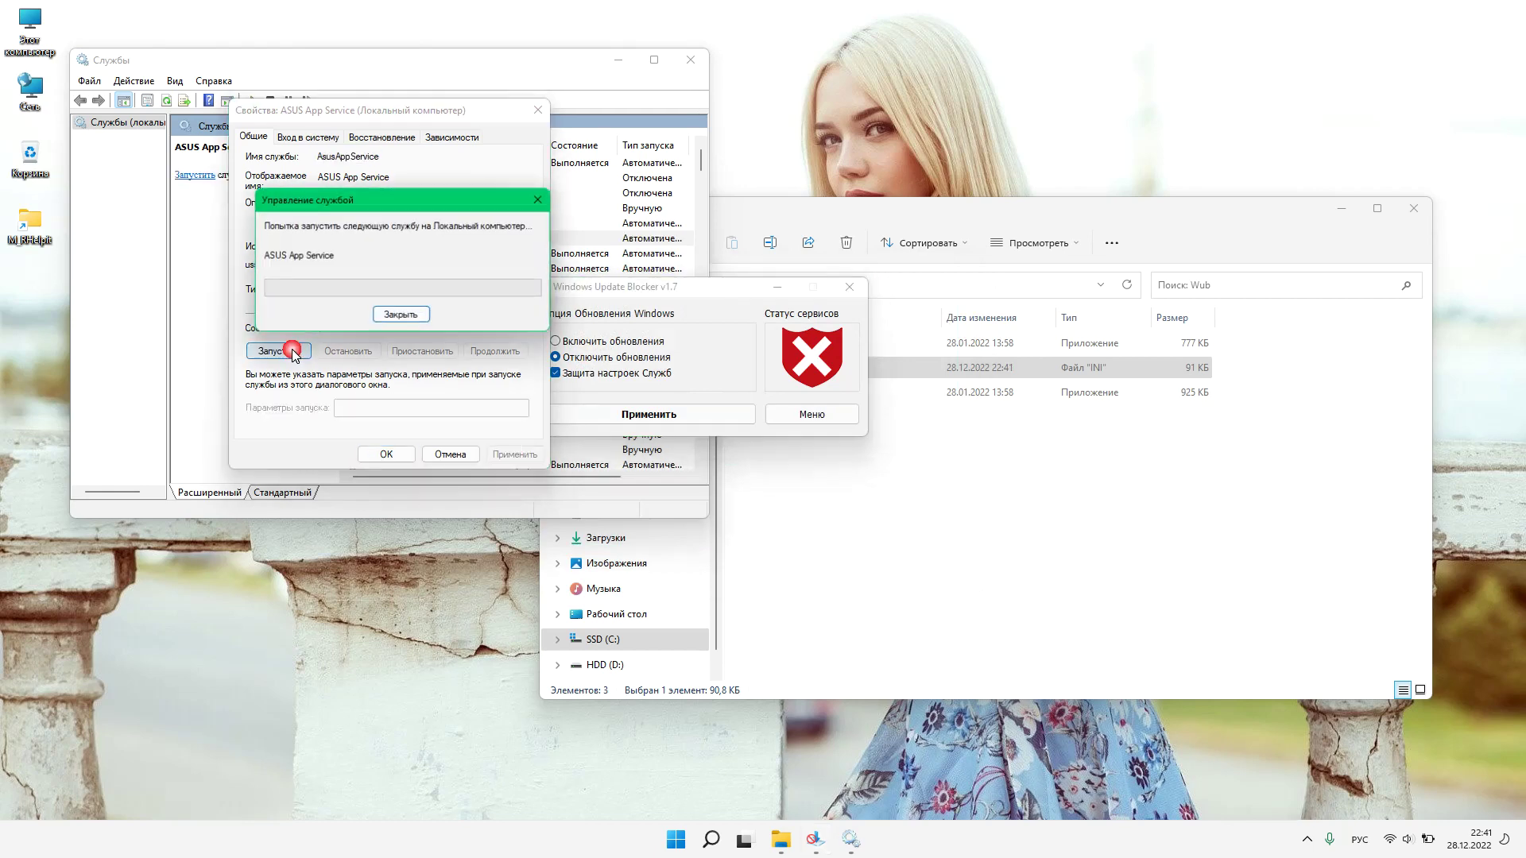
click(401, 315)
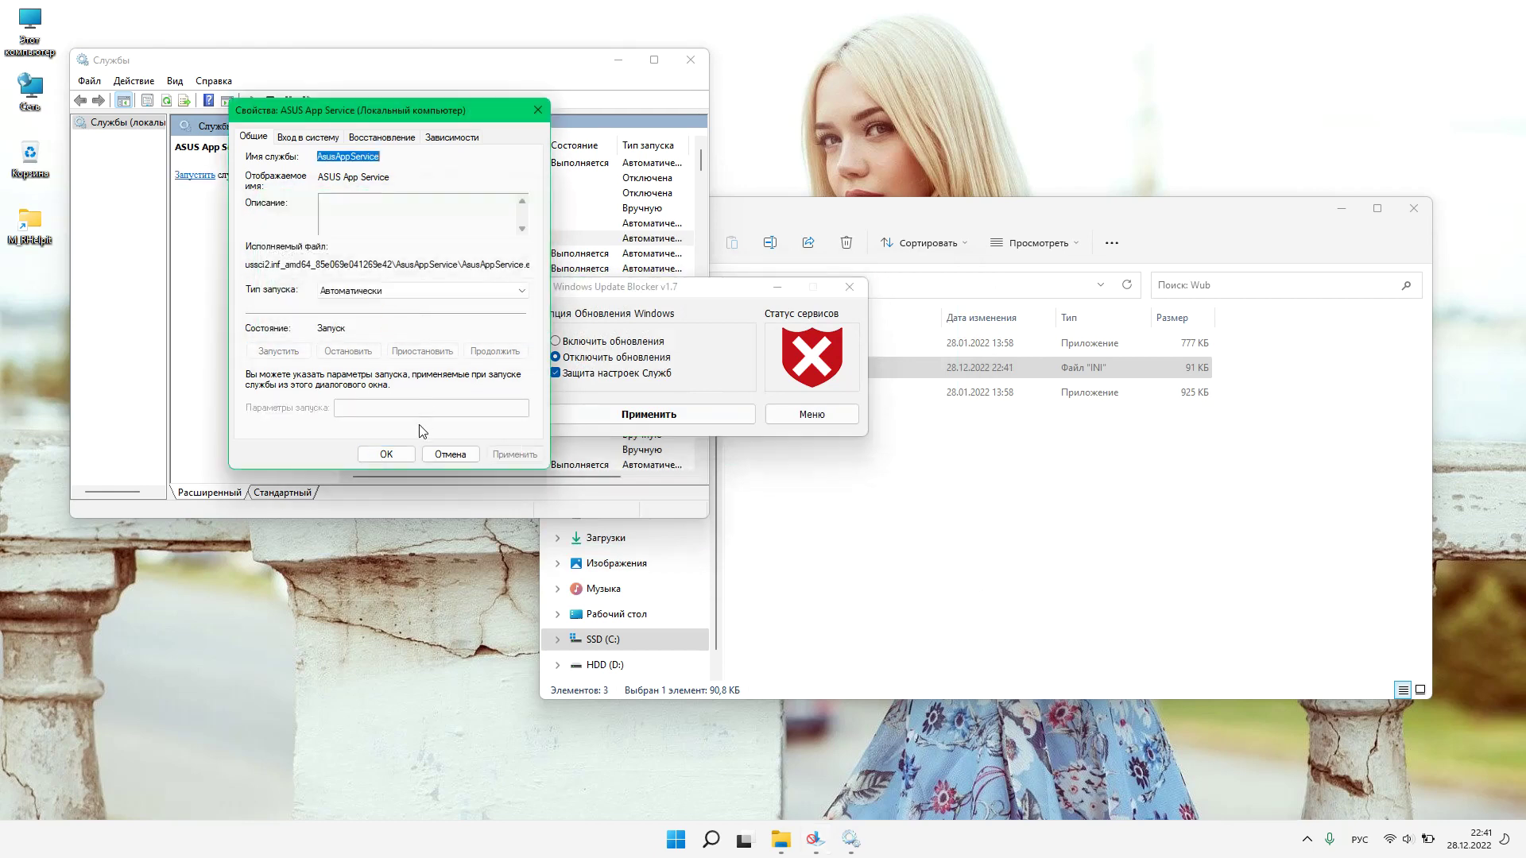
click(391, 454)
- Close the Службы console and Windows Update Blocker
click(560, 282)
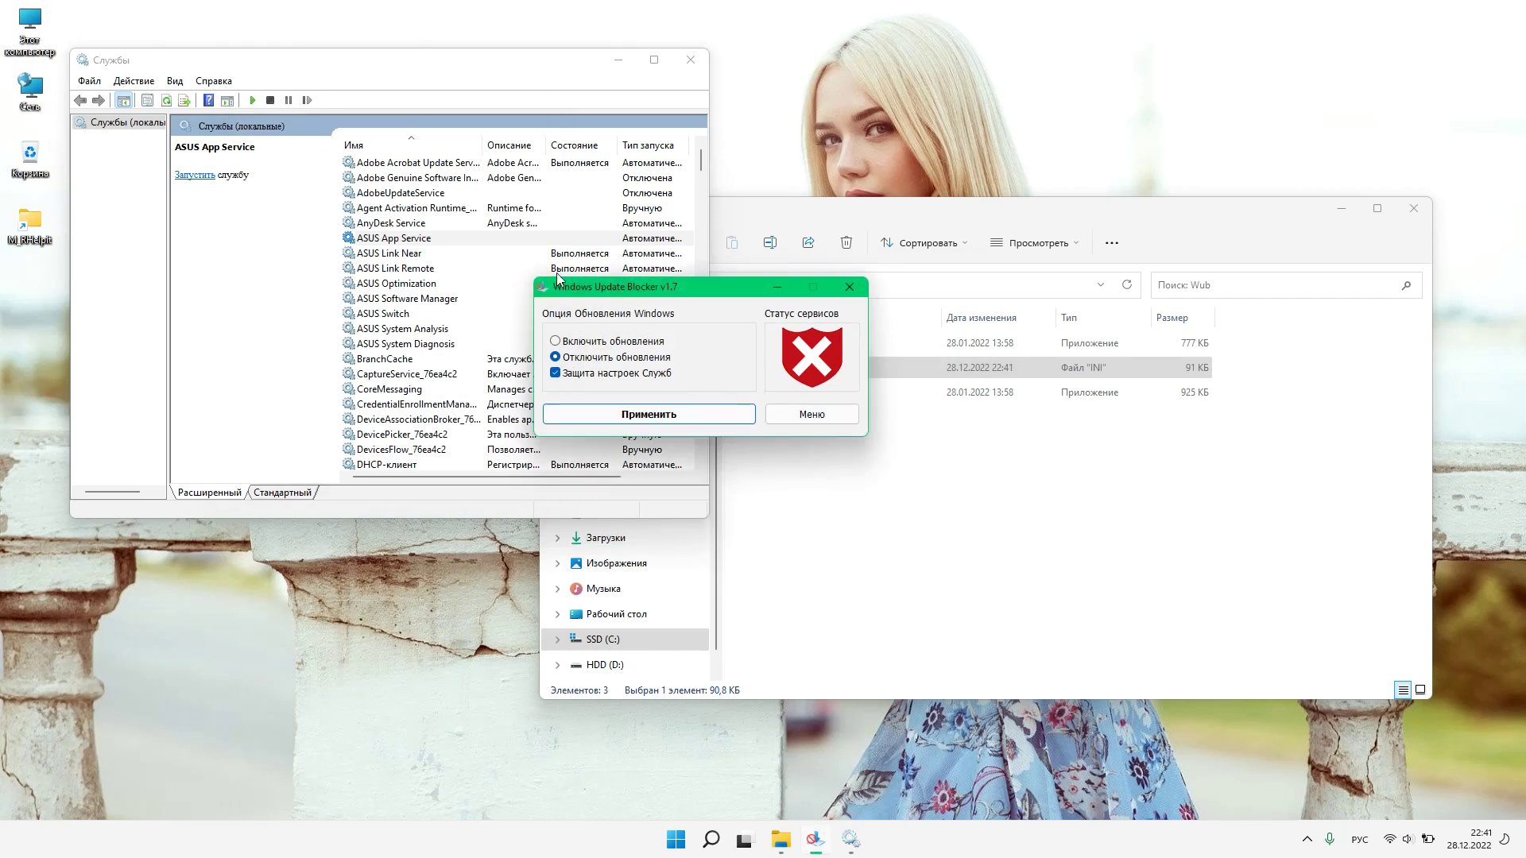
click(690, 60)
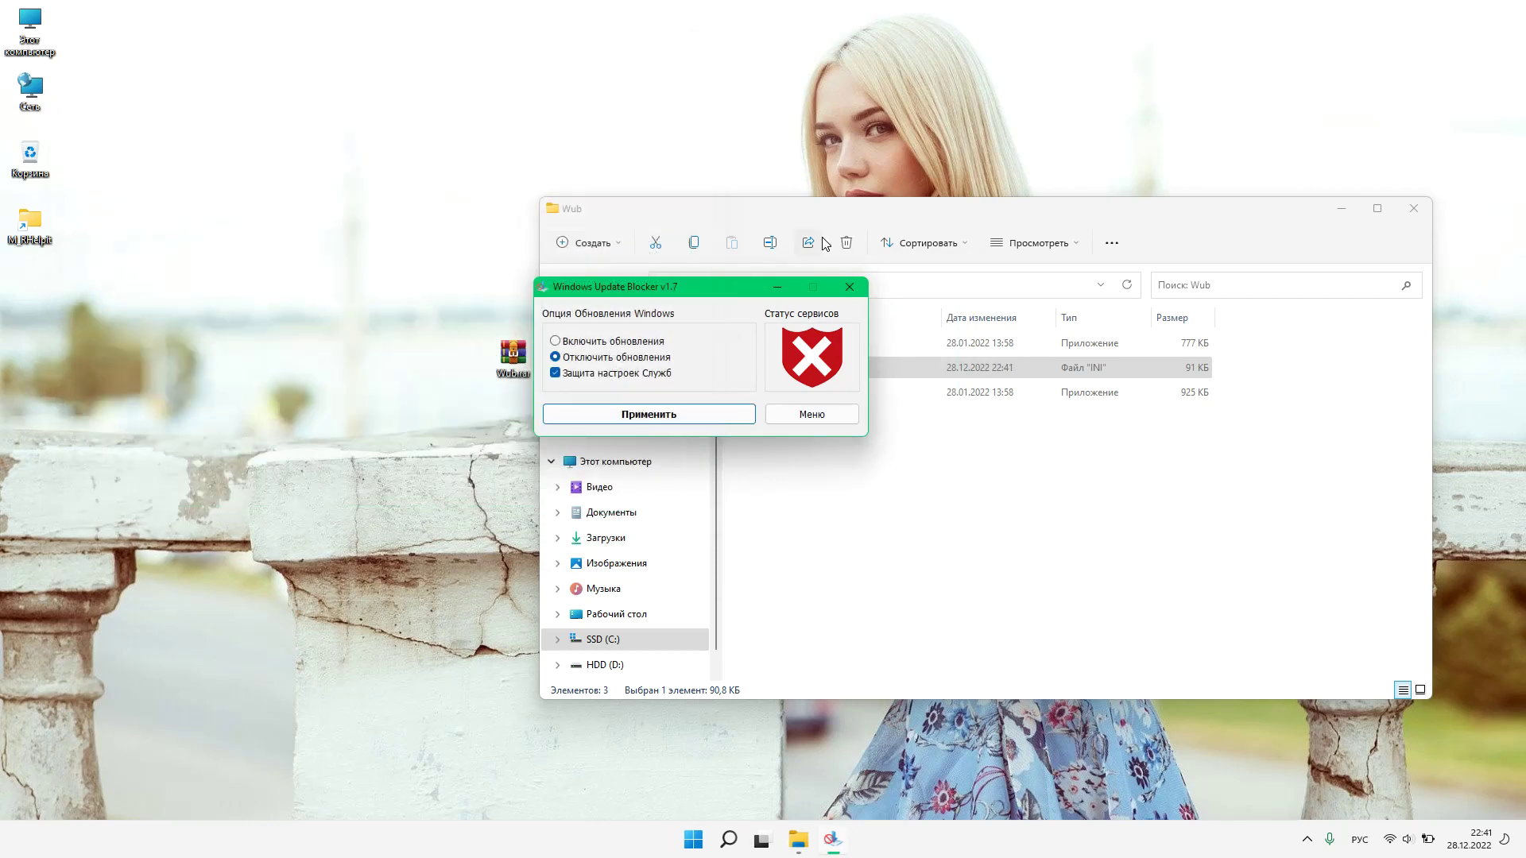
click(852, 287)
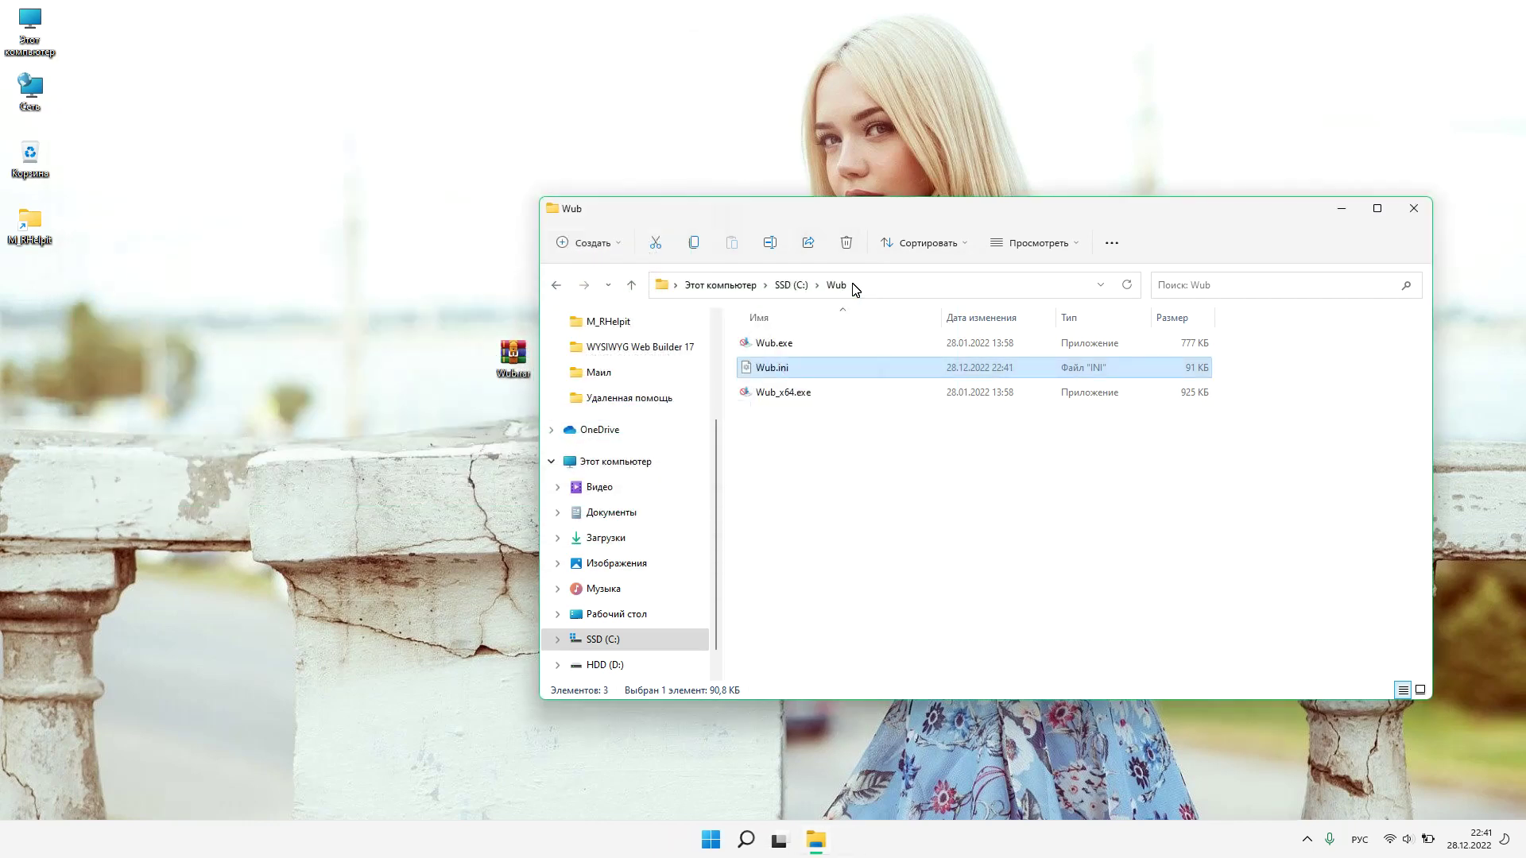